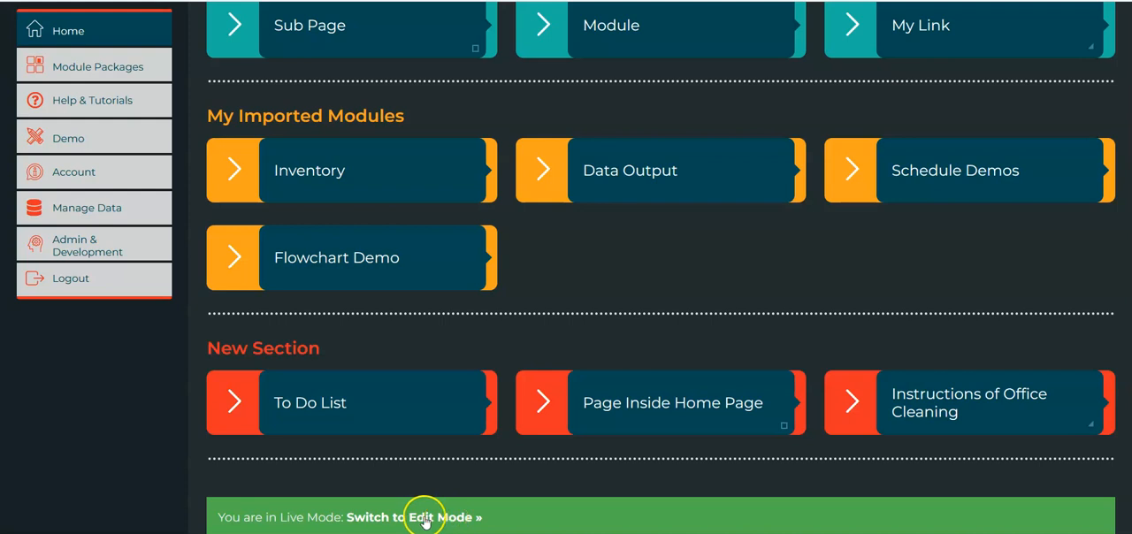
# Switch the home page to edit mode and bring its New Section area into view
pyautogui.click(435, 519)
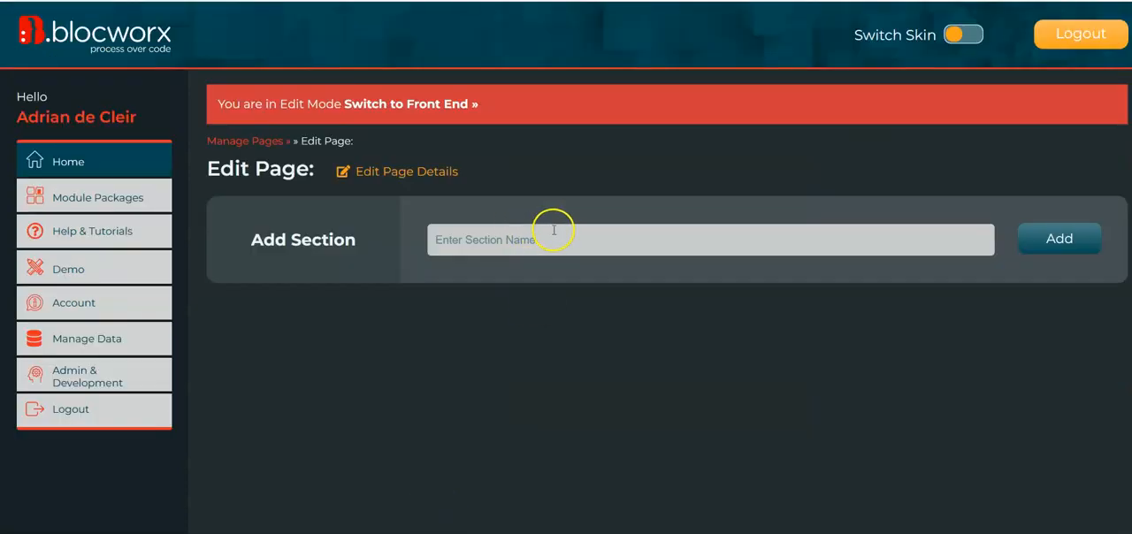
pyautogui.scroll(-5, 507, 257)
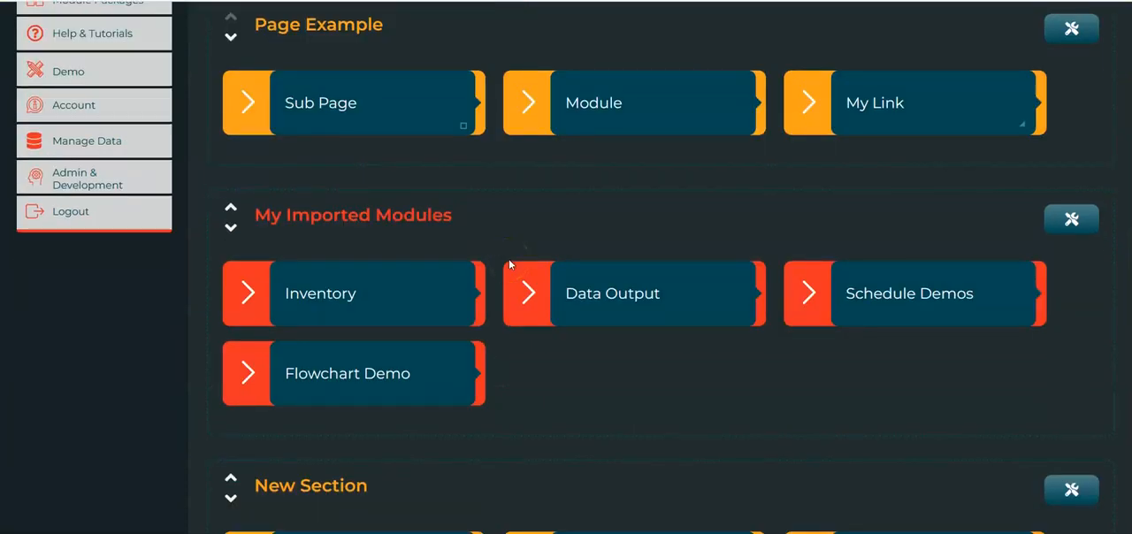
pyautogui.scroll(-3, 509, 258)
pyautogui.scroll(2, 506, 291)
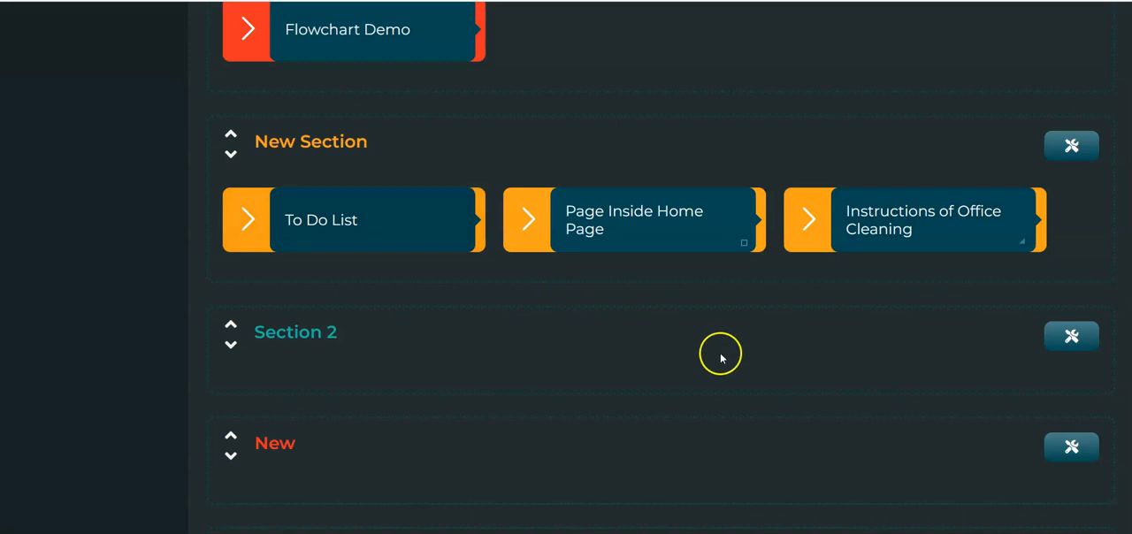
# Add a new module named Asset Management Fields in the Main category to New Section
pyautogui.click(1090, 148)
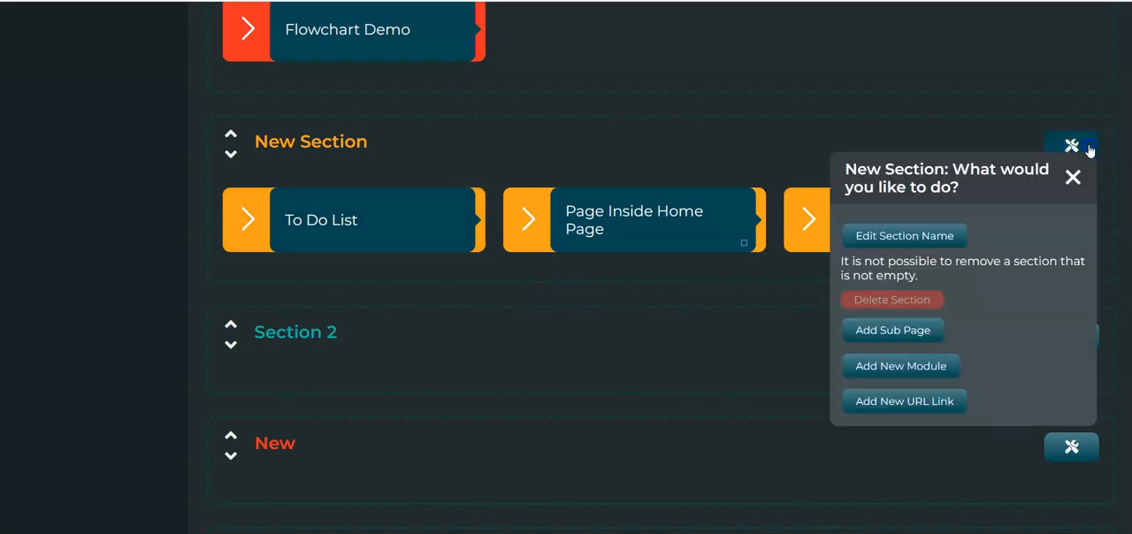
pyautogui.click(931, 362)
pyautogui.click(933, 431)
pyautogui.write('Asset Management Fields')
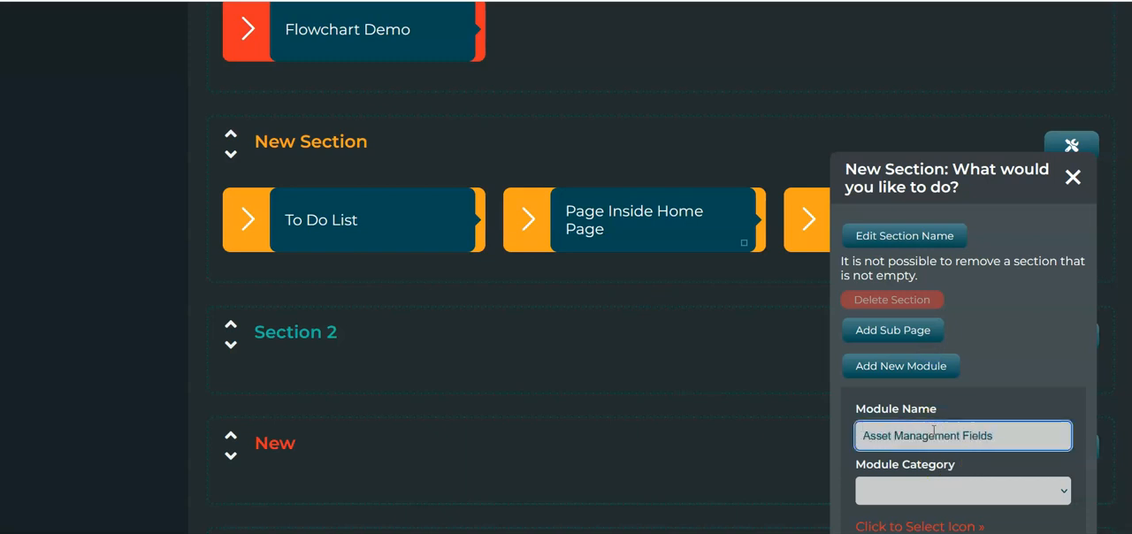
pyautogui.scroll(-1, 933, 432)
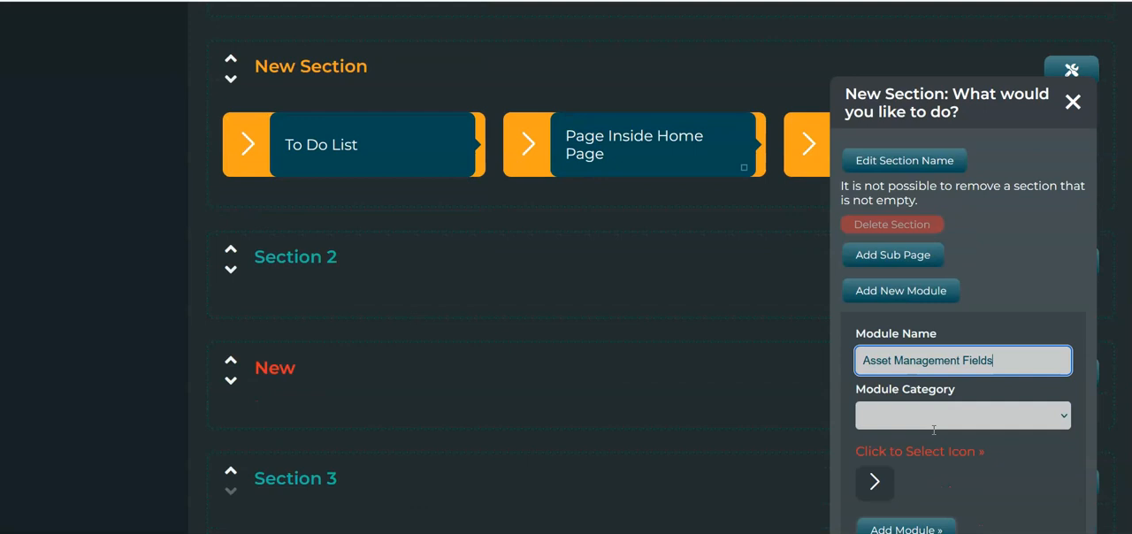
pyautogui.click(949, 422)
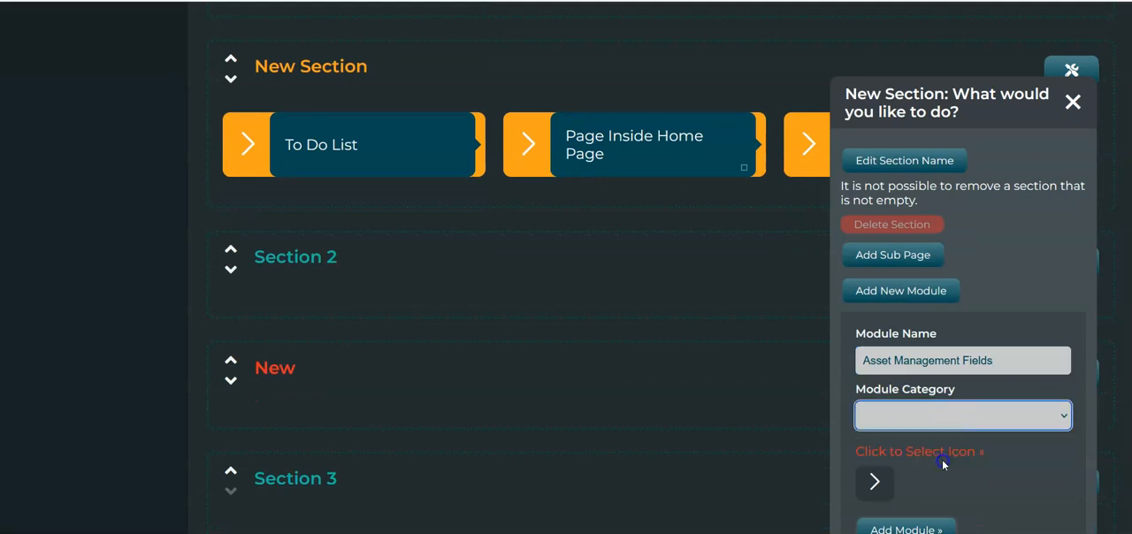
pyautogui.click(941, 460)
pyautogui.scroll(-1, 943, 465)
pyautogui.click(907, 497)
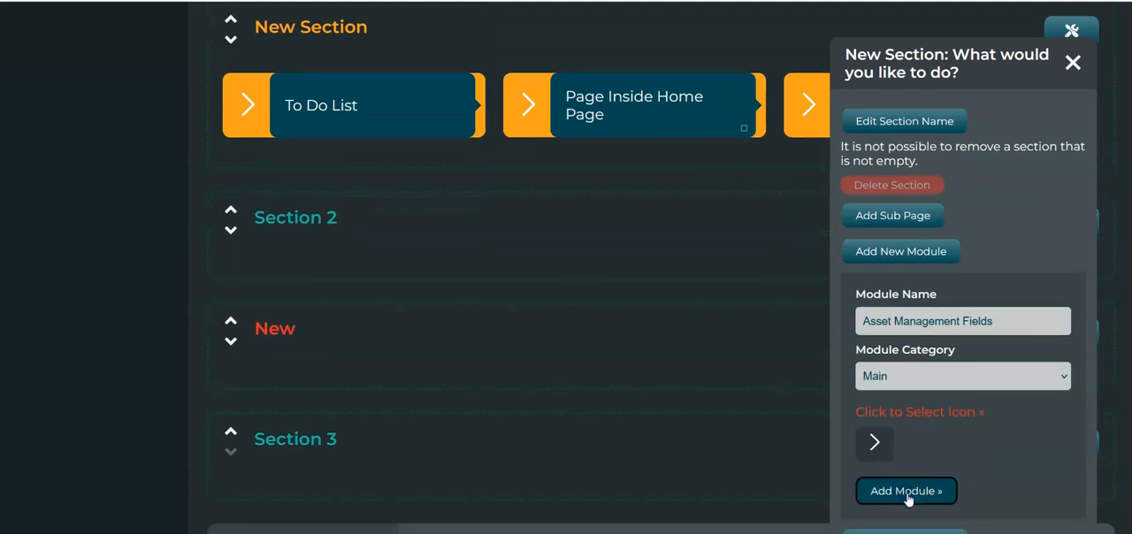
# Open the Asset Management Fields module and add a section named "Main Sytem" to its blocs and sections
pyautogui.click(505, 235)
pyautogui.click(364, 210)
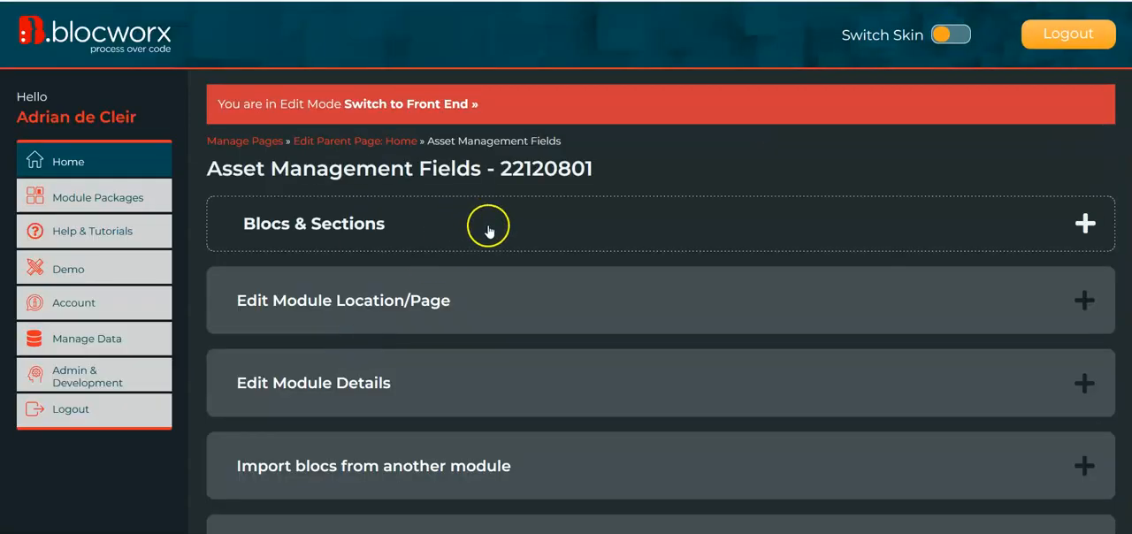
pyautogui.click(488, 229)
pyautogui.click(805, 274)
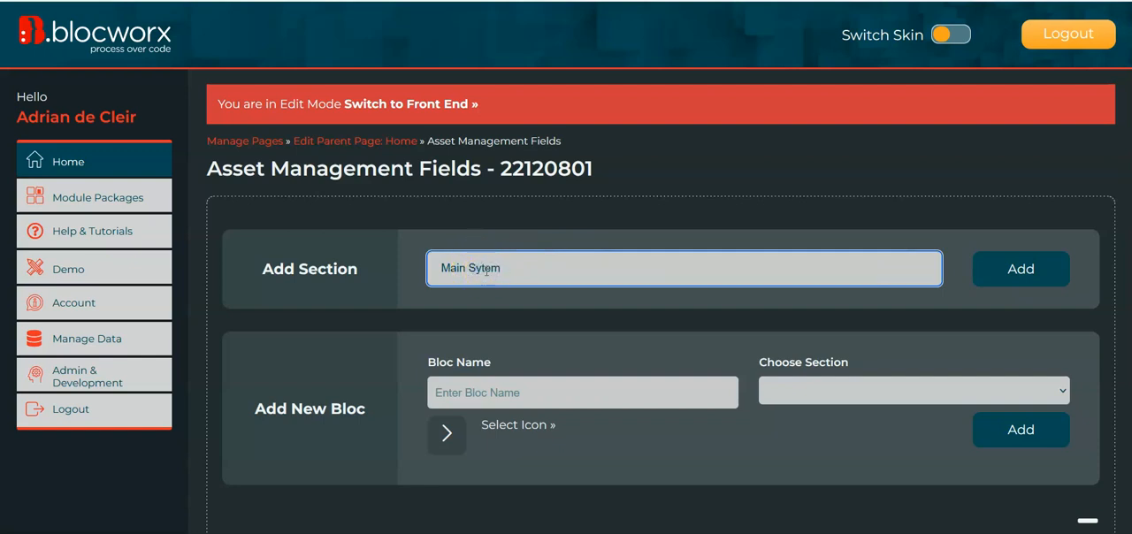
pyautogui.click(1008, 274)
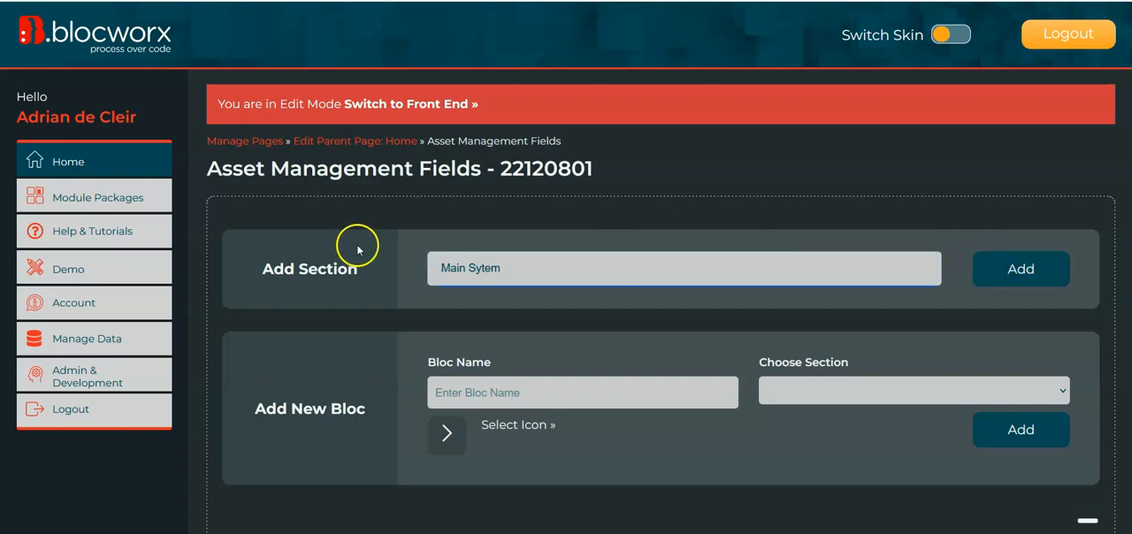
# Add a new bloc named Asset List to the Main Sytem section
pyautogui.scroll(-2, 973, 345)
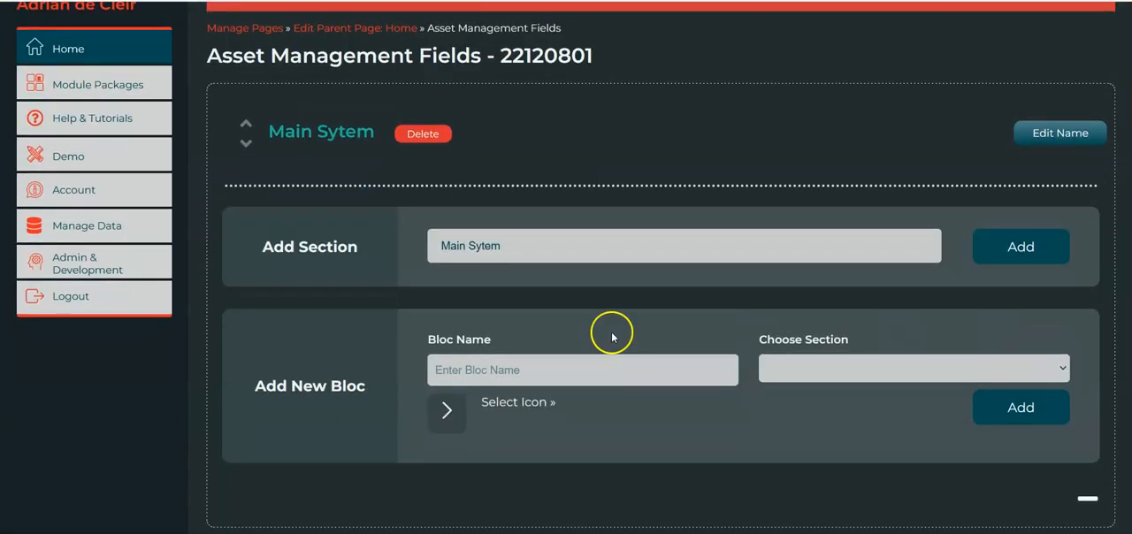
pyautogui.click(554, 372)
pyautogui.write('Asset List')
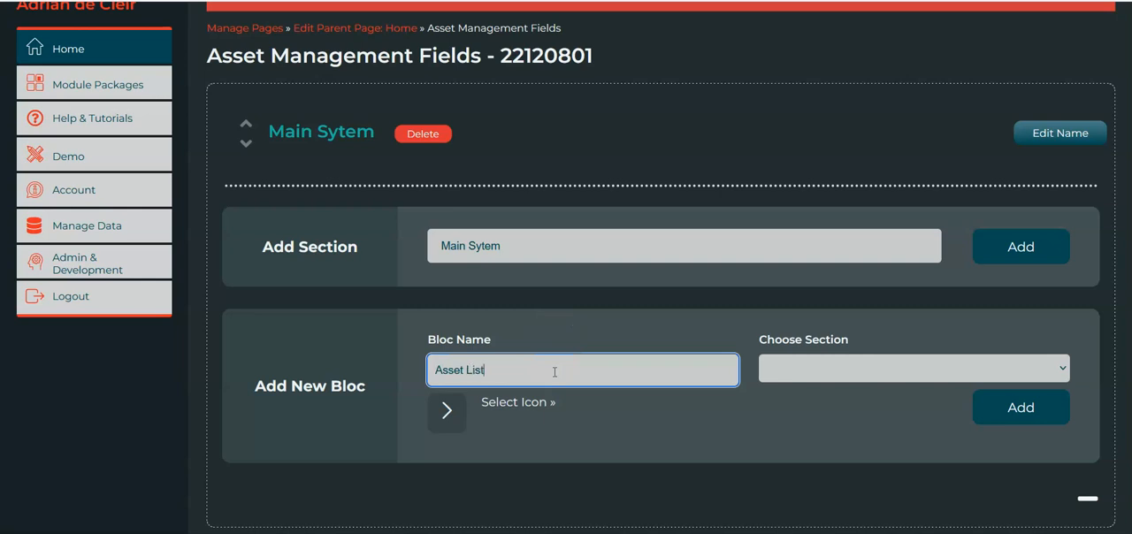
pyautogui.click(845, 367)
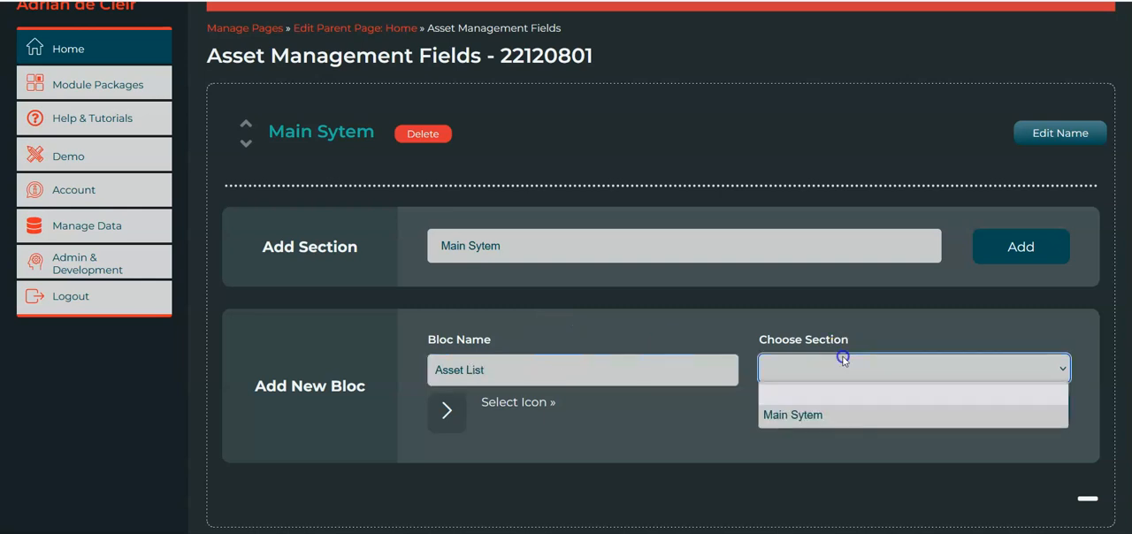
pyautogui.click(784, 411)
pyautogui.click(1001, 414)
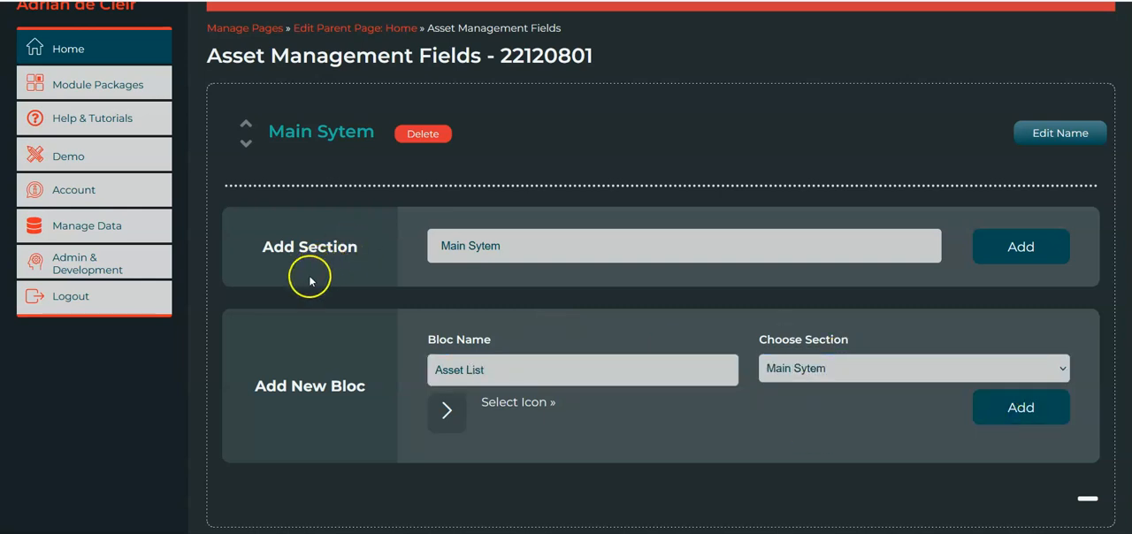
pyautogui.click(1023, 414)
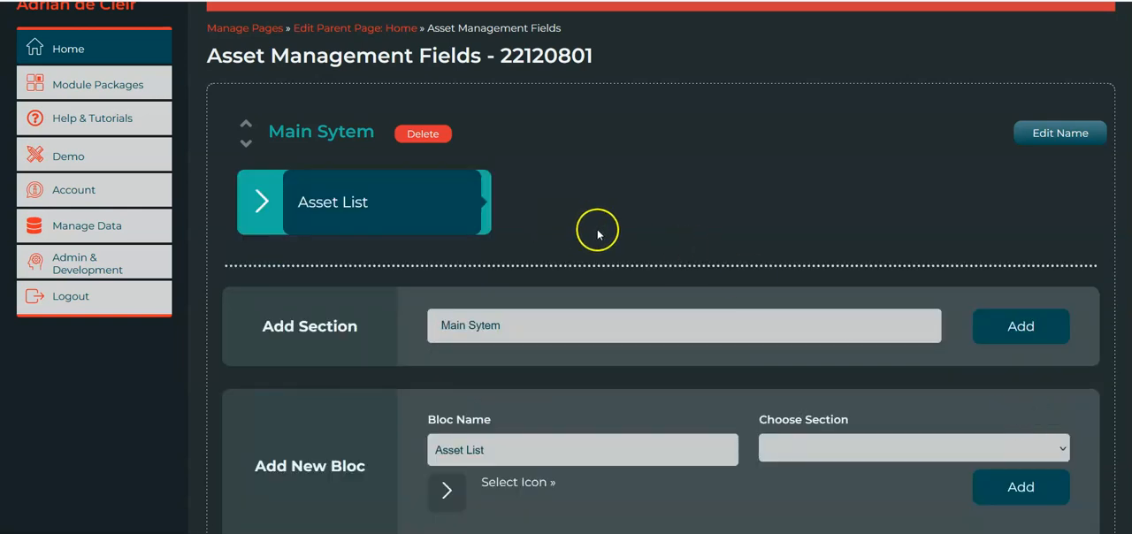
# Open the Asset List bloc for editing and enable its full width layout
pyautogui.click(361, 208)
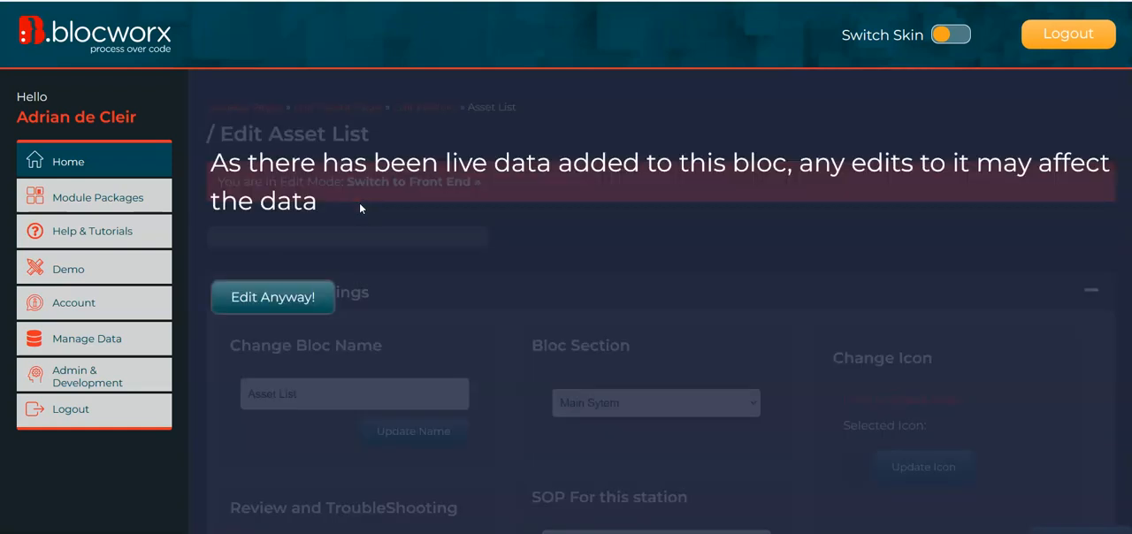
pyautogui.click(360, 206)
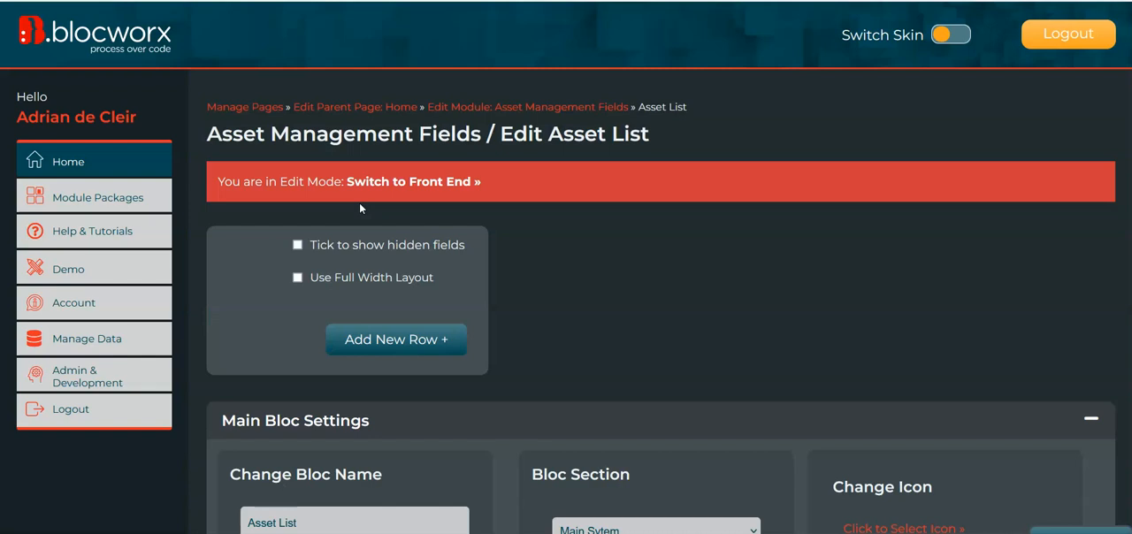
pyautogui.click(298, 278)
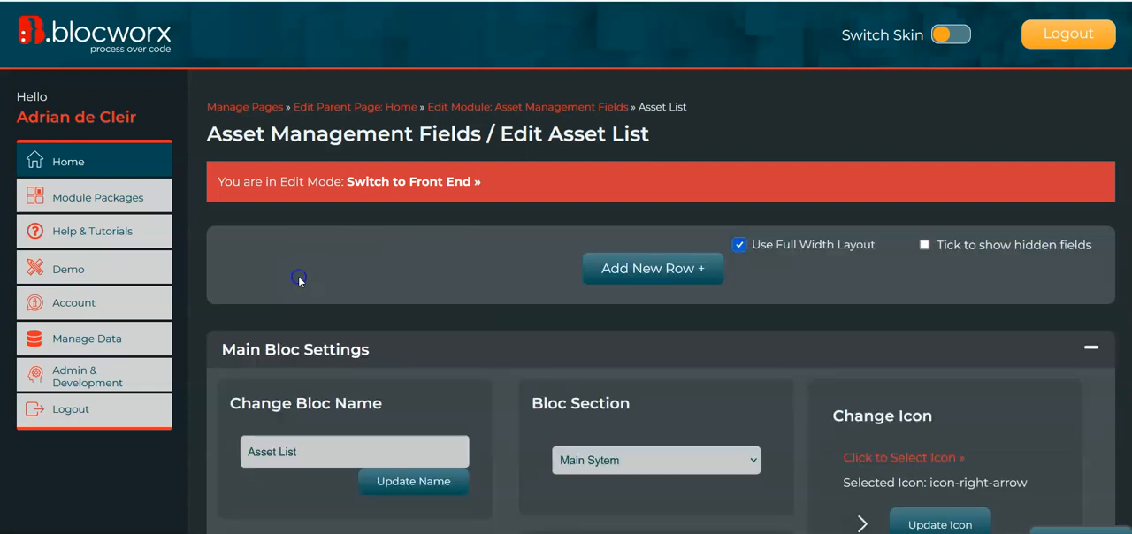
# Add a new row with a 6/12ths (Half Size) field slot, leaving the bloc field list open without a text field
pyautogui.click(623, 270)
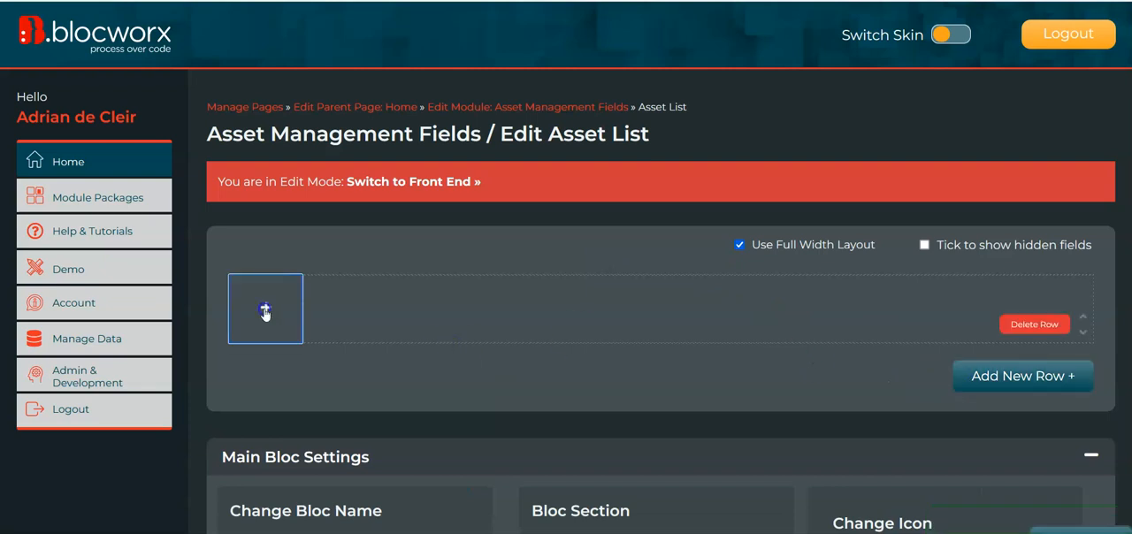
pyautogui.click(265, 307)
pyautogui.click(316, 328)
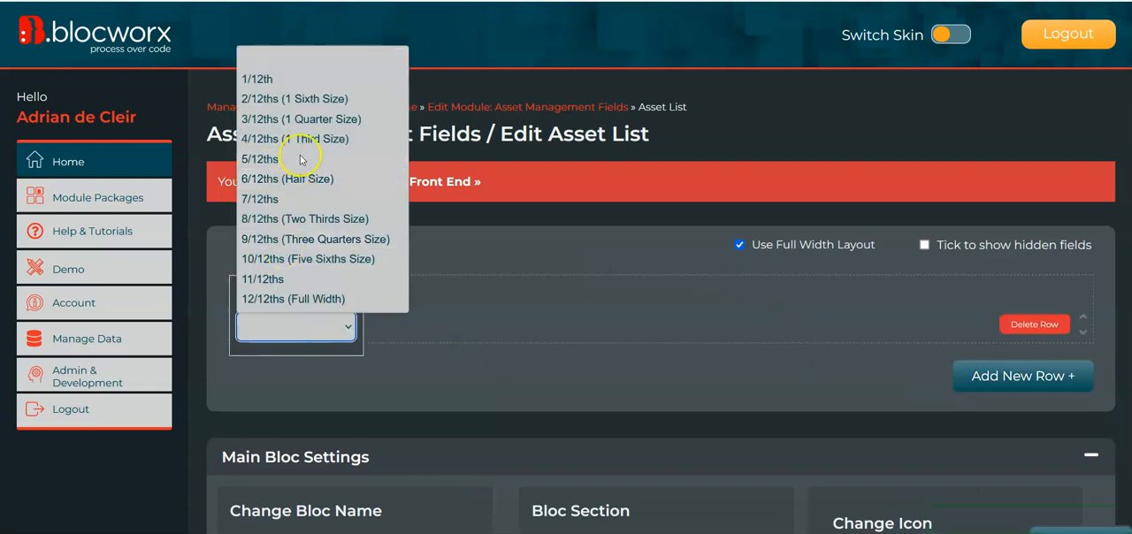
pyautogui.click(292, 179)
pyautogui.click(282, 335)
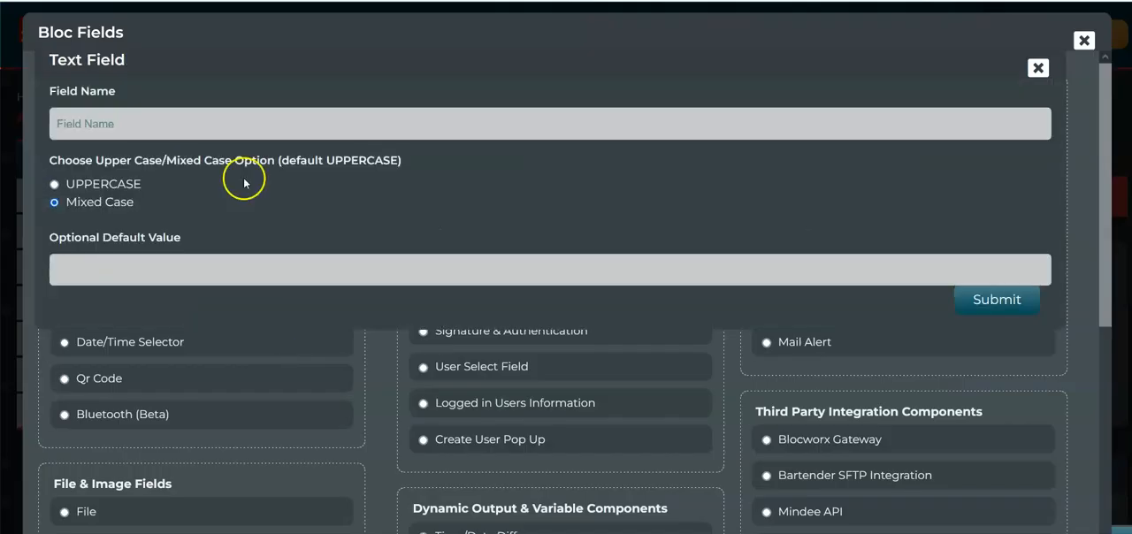
pyautogui.click(1037, 68)
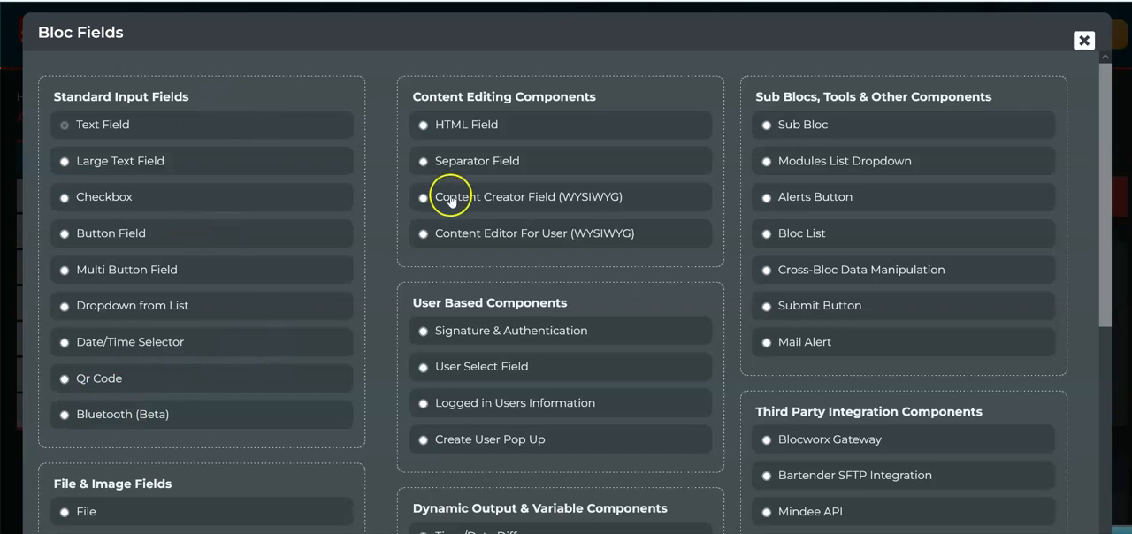
# Add a File field named Upload File to the half-size slot
pyautogui.scroll(-3, 384, 310)
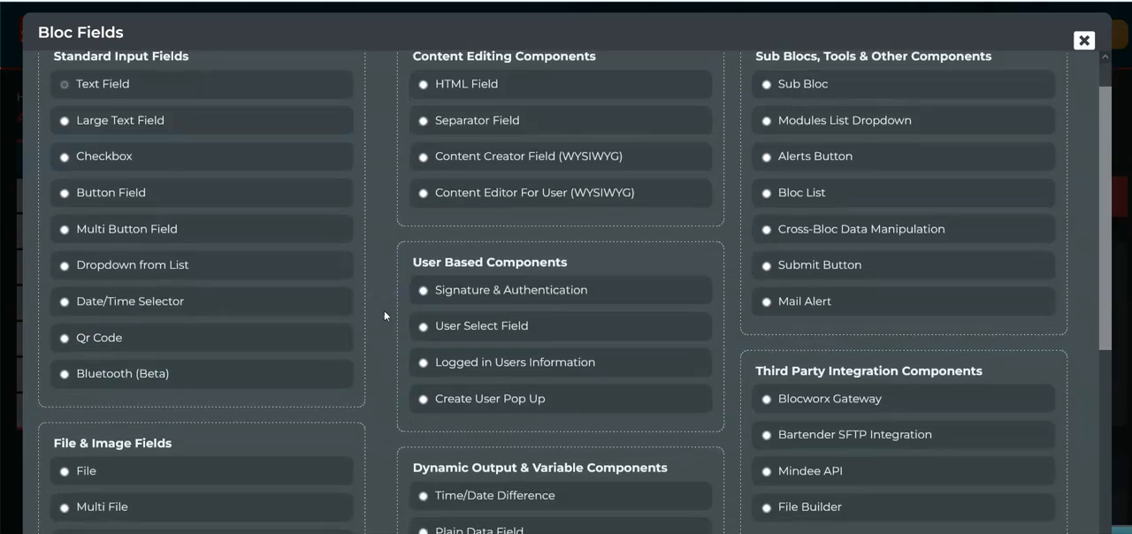
pyautogui.scroll(-1, 384, 310)
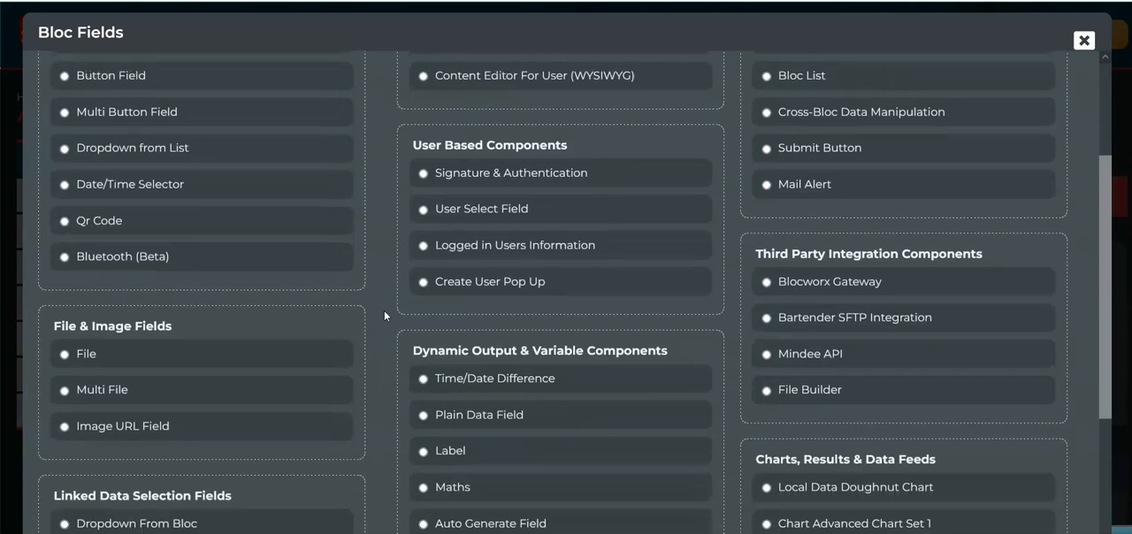
pyautogui.scroll(-1, 384, 310)
pyautogui.scroll(-1, 387, 328)
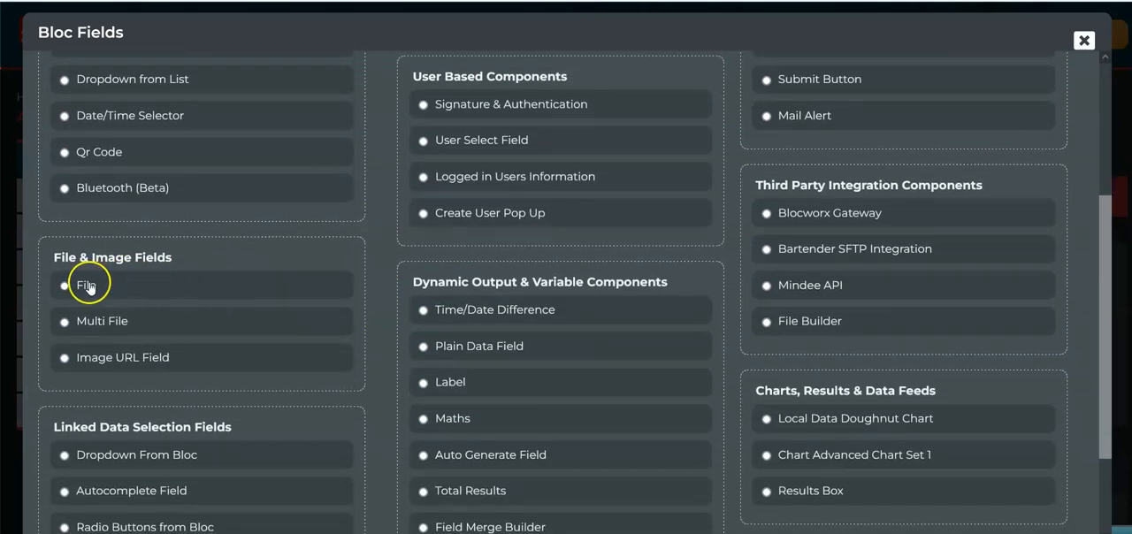
pyautogui.click(86, 288)
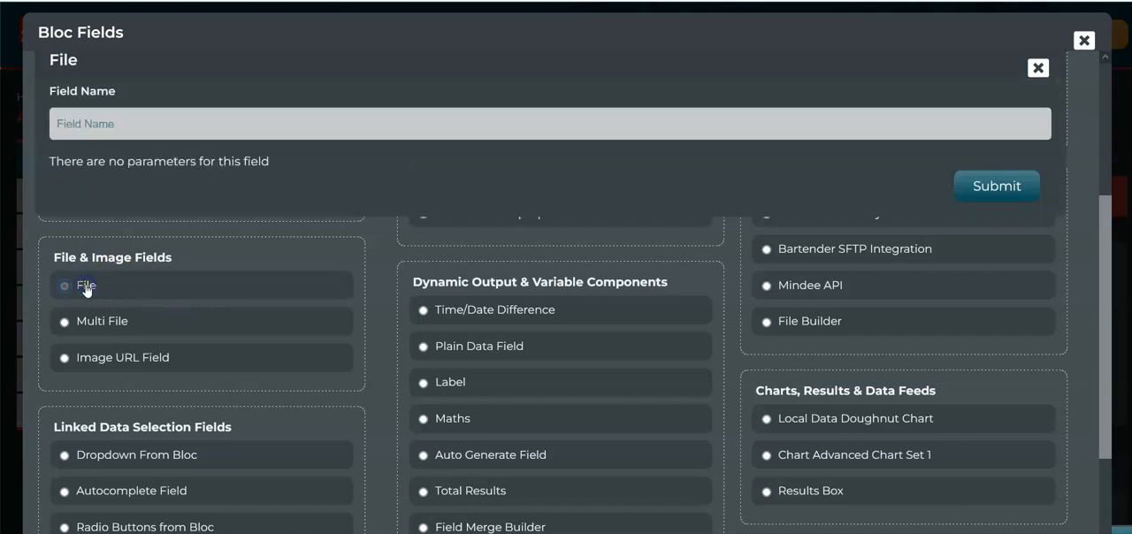
pyautogui.click(157, 133)
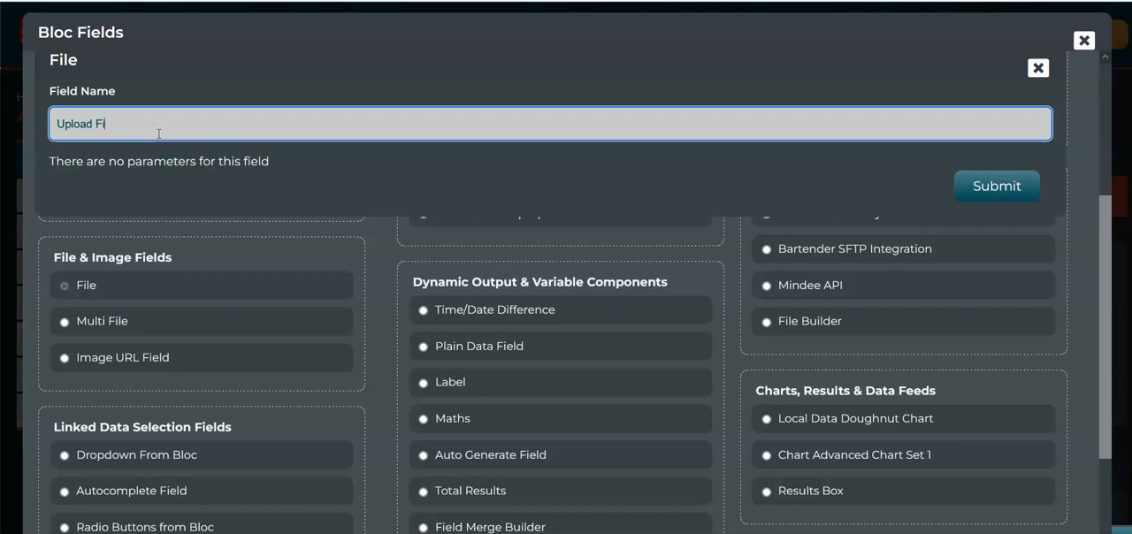
pyautogui.write('Upload File')
pyautogui.click(991, 186)
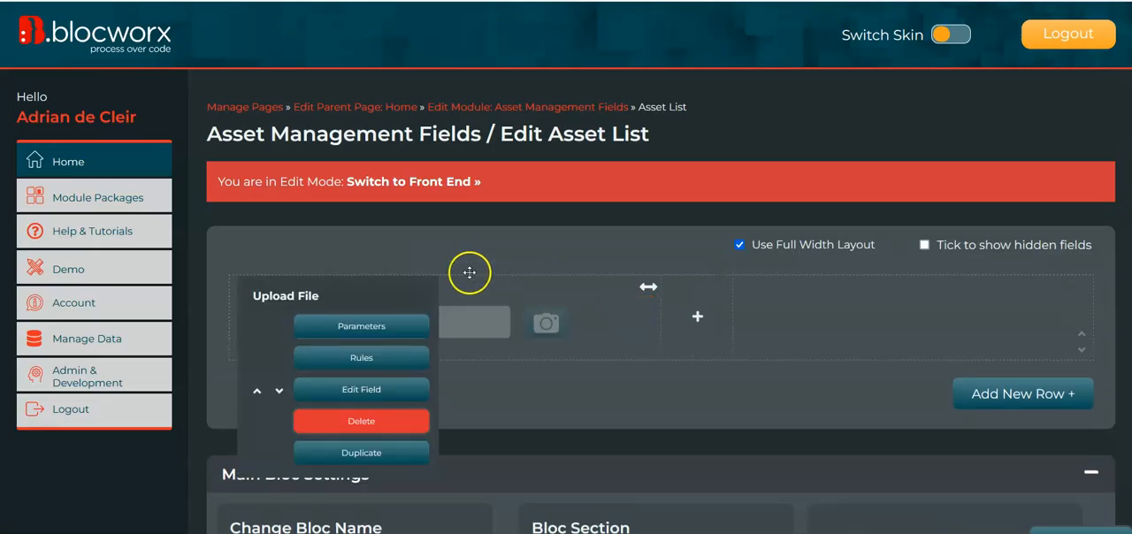
# Switch the Asset List bloc to the front end and submit file.pdf from Downloads in the Upload File field
pyautogui.click(393, 189)
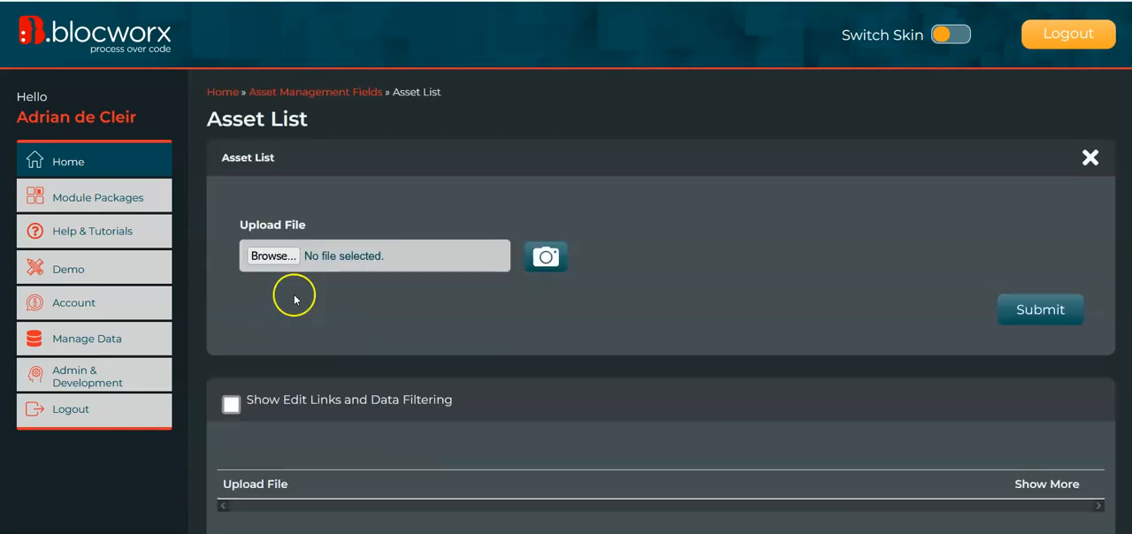
pyautogui.click(281, 256)
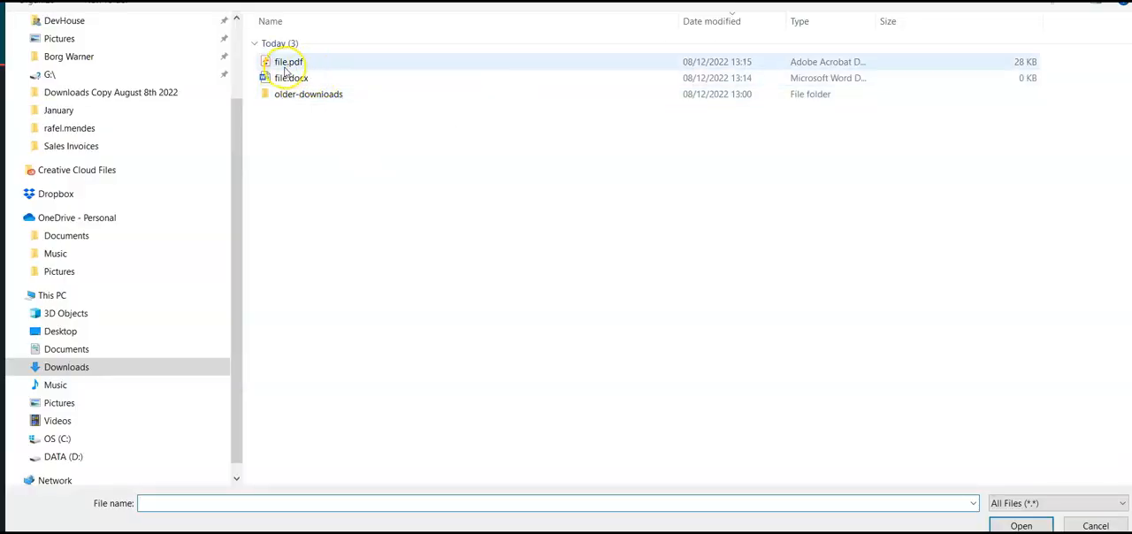
pyautogui.doubleClick(287, 62)
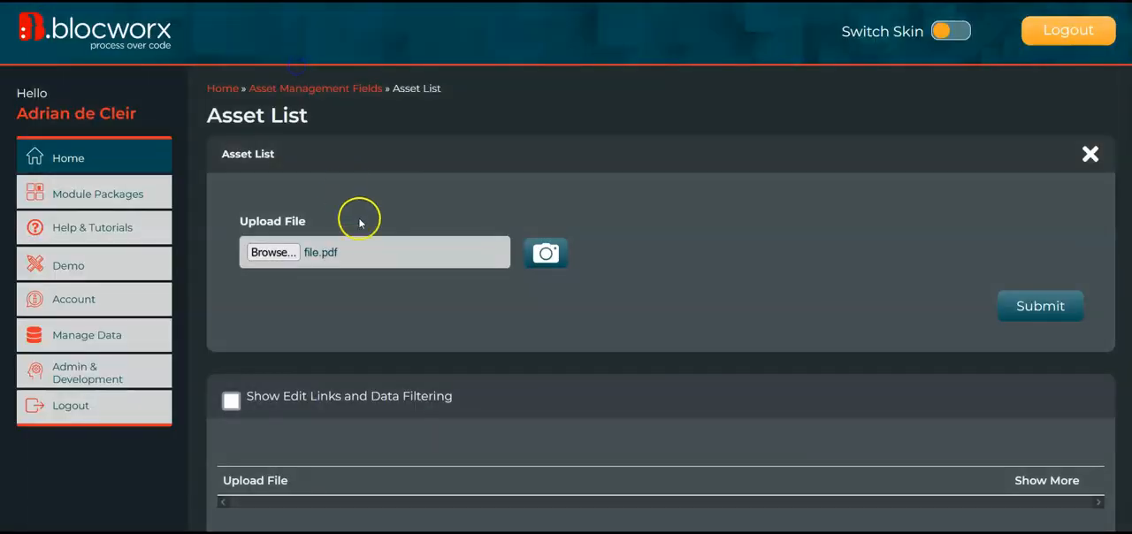
pyautogui.click(1065, 314)
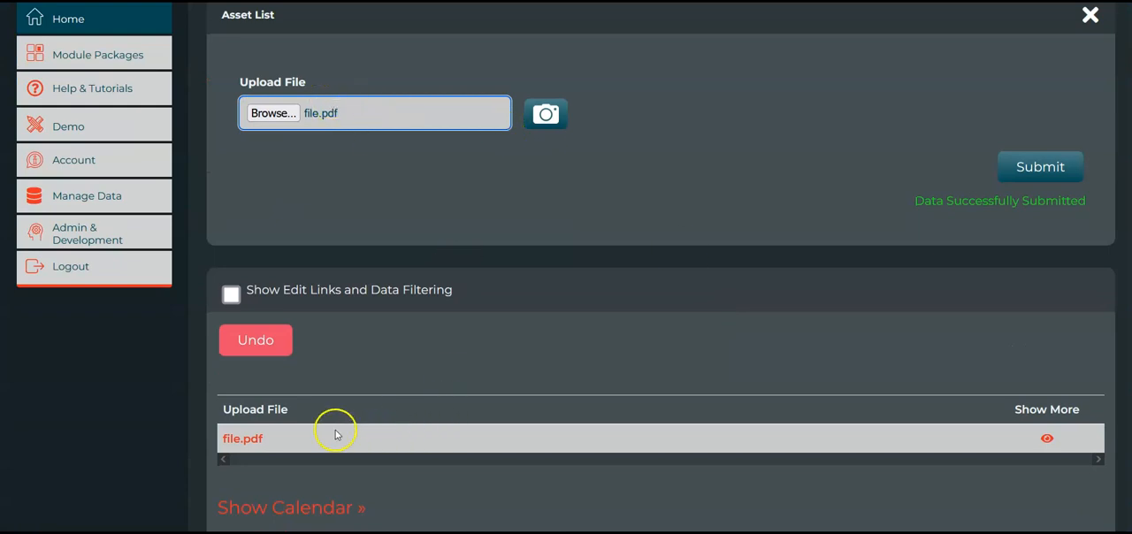
# Open the uploaded file.pdf from the Upload File column of the submitted data to view it
pyautogui.scroll(1, 442, 371)
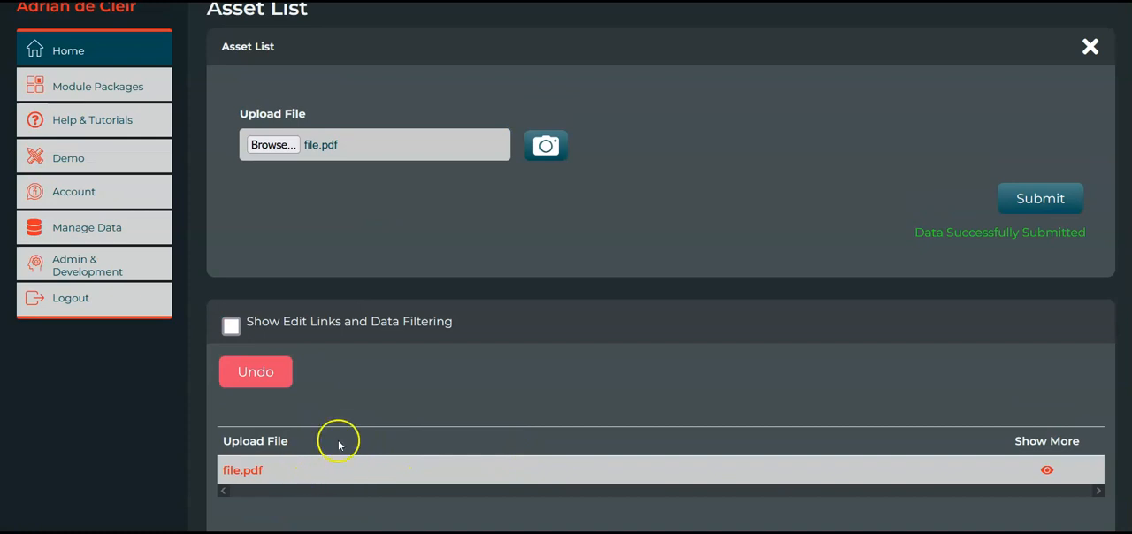
pyautogui.moveTo(228, 442); pyautogui.dragTo(290, 441)
pyautogui.click(248, 472)
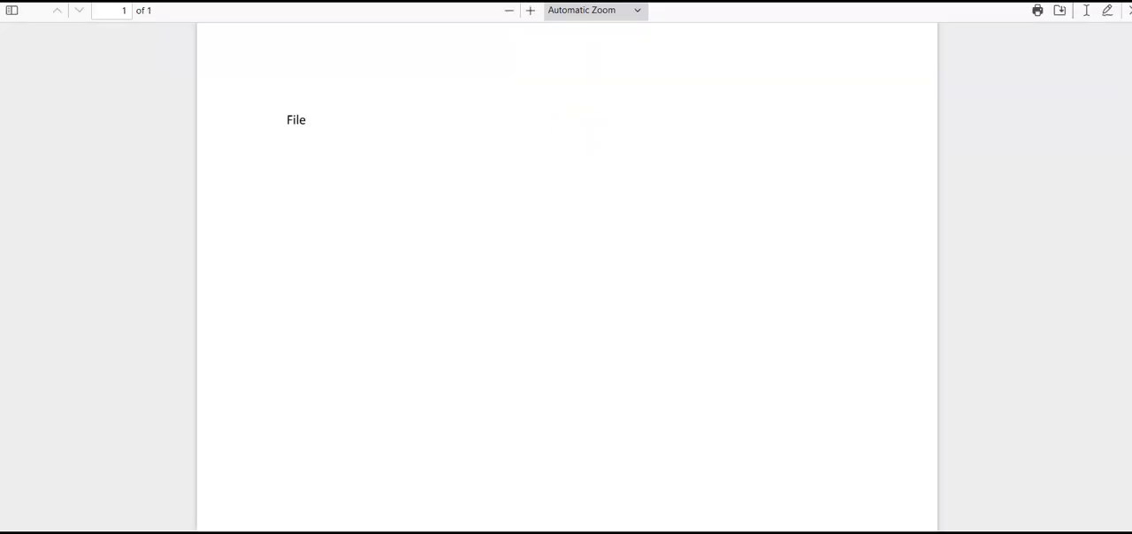
# Close the PDF and reopen the Asset List bloc in edit mode, choosing to edit it despite its live data
pyautogui.hotkey('ctrl', 'w')
pyautogui.scroll(-5, 603, 270)
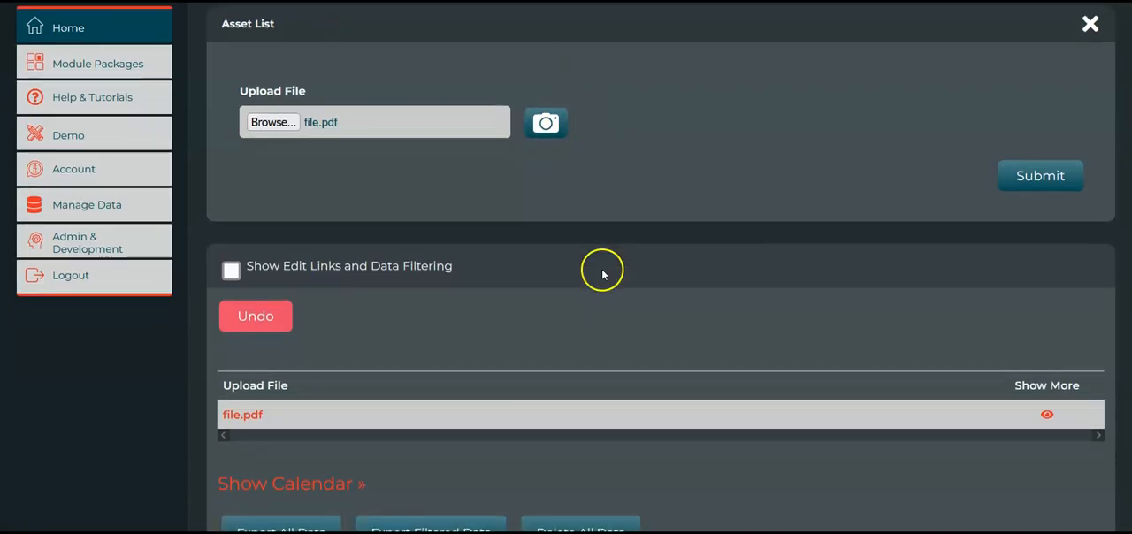
pyautogui.scroll(-3, 354, 437)
pyautogui.click(437, 506)
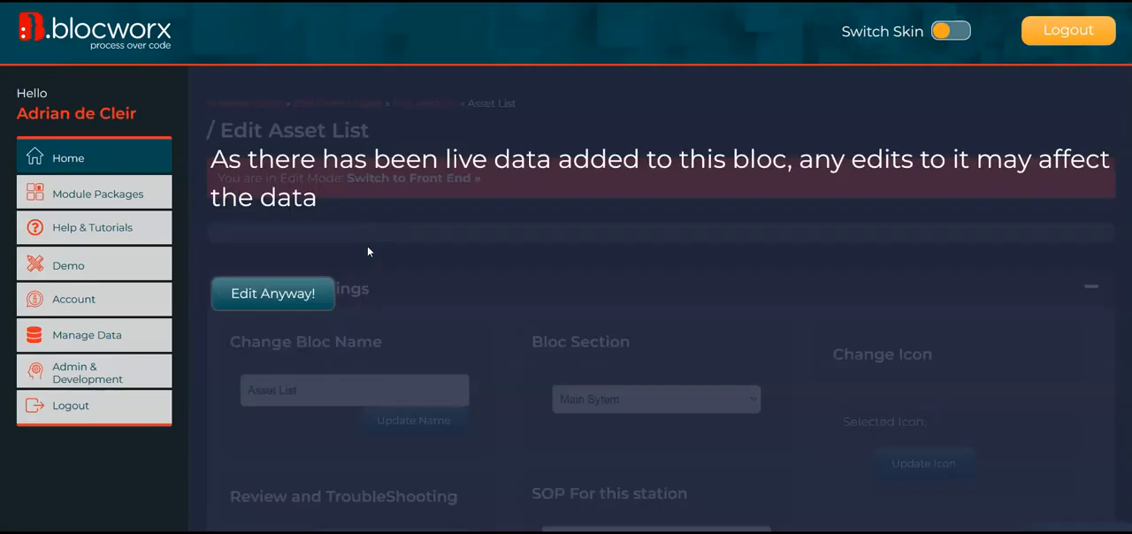
pyautogui.click(314, 296)
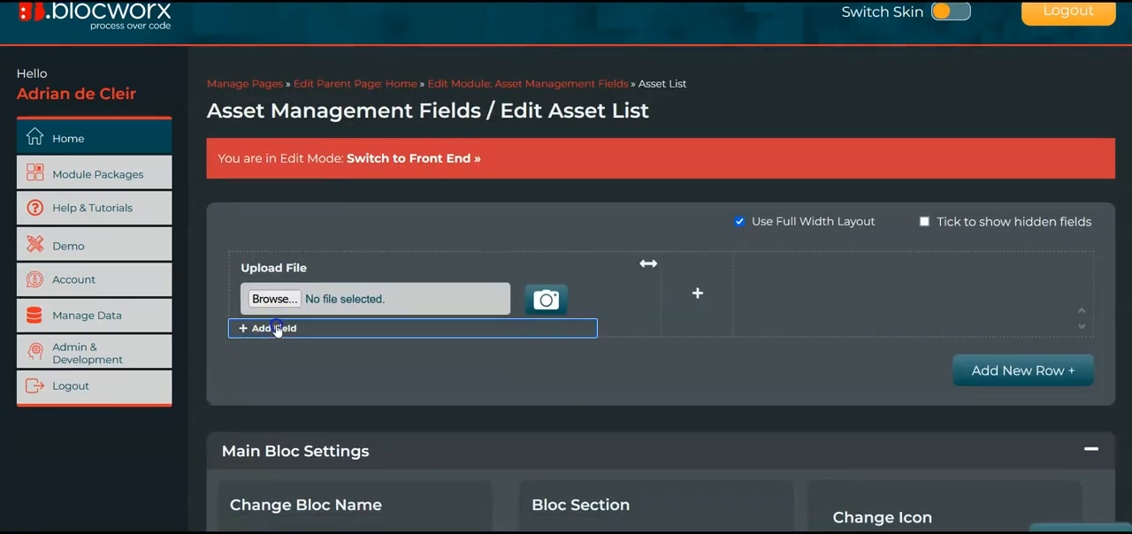
# Add a Mixed Case Text field named File Information, placed above Upload File, and switch the bloc to the front end
pyautogui.click(266, 324)
pyautogui.click(318, 127)
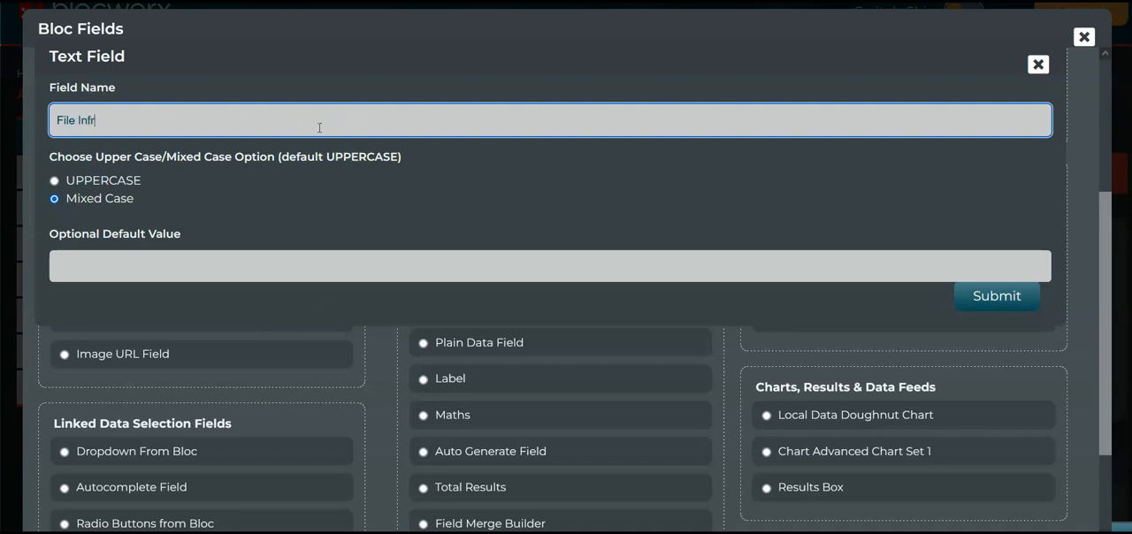
pyautogui.click(997, 295)
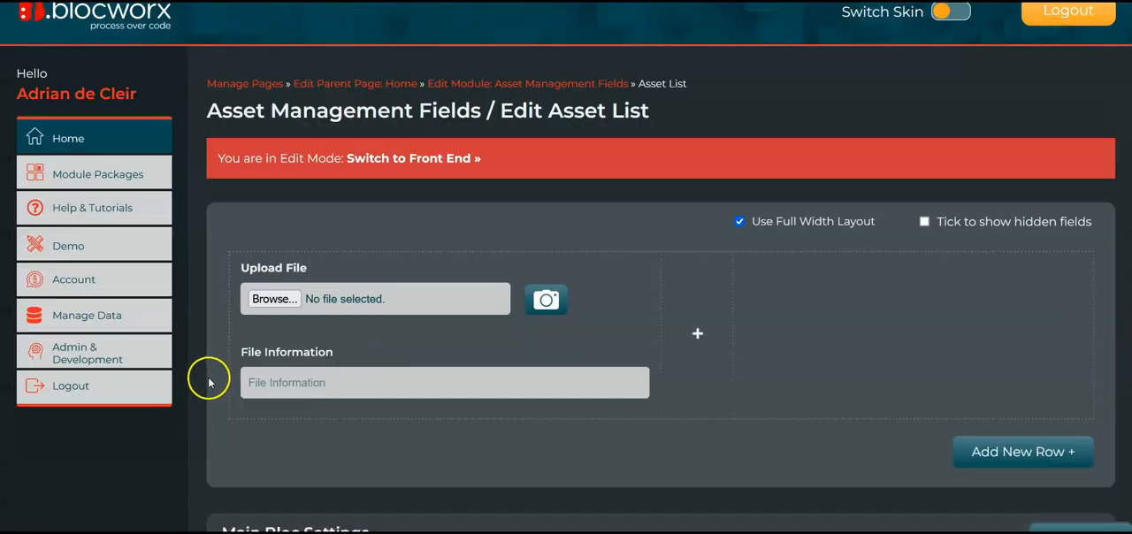
pyautogui.moveTo(200, 379)
pyautogui.click(412, 162)
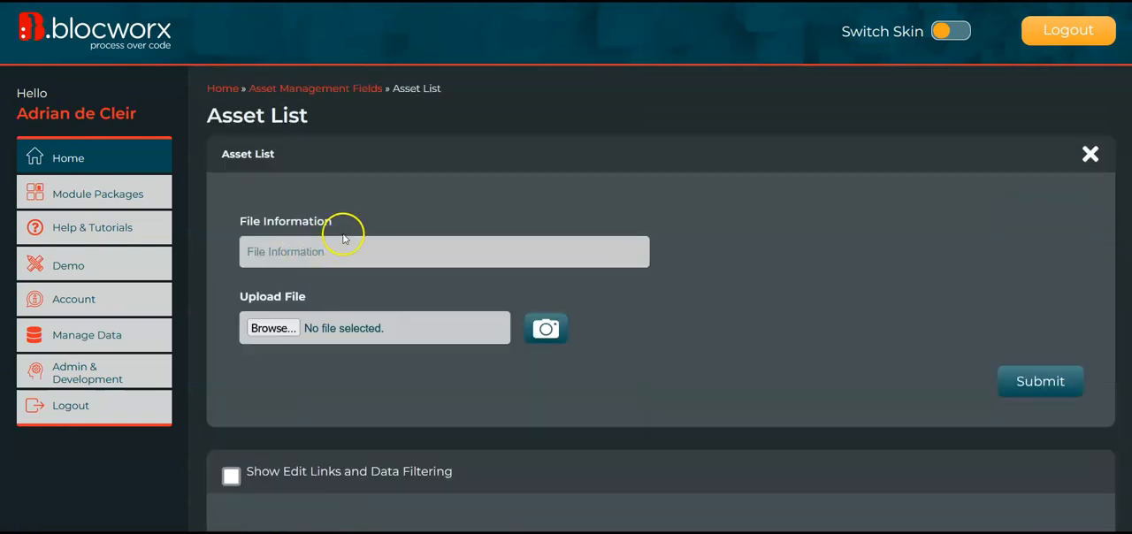
# Submit an entry with "This is a docx file" as File Information and file.docx from Downloads as the uploaded file
pyautogui.click(306, 258)
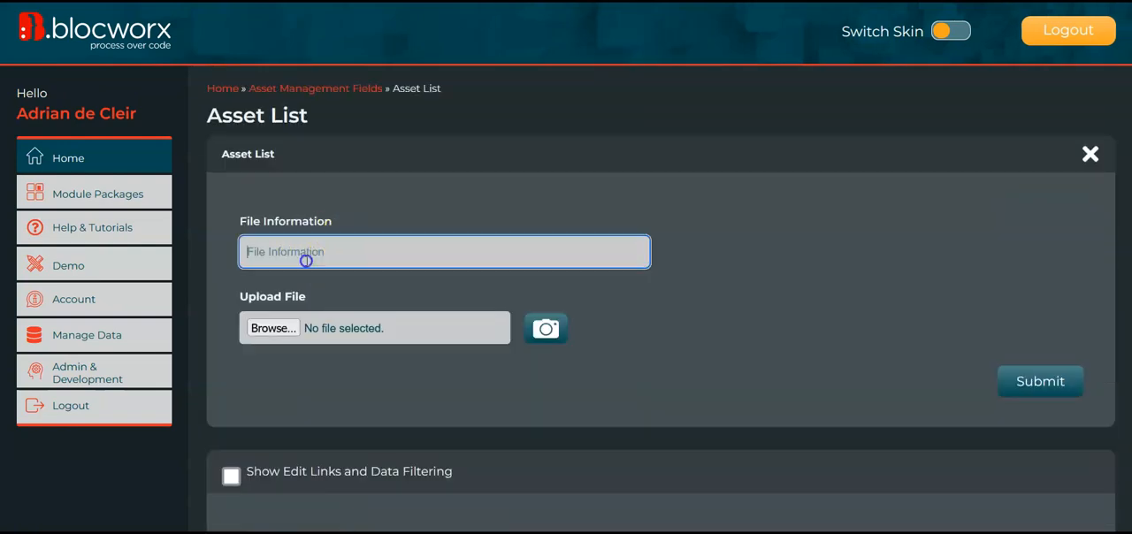
pyautogui.write('Infor')
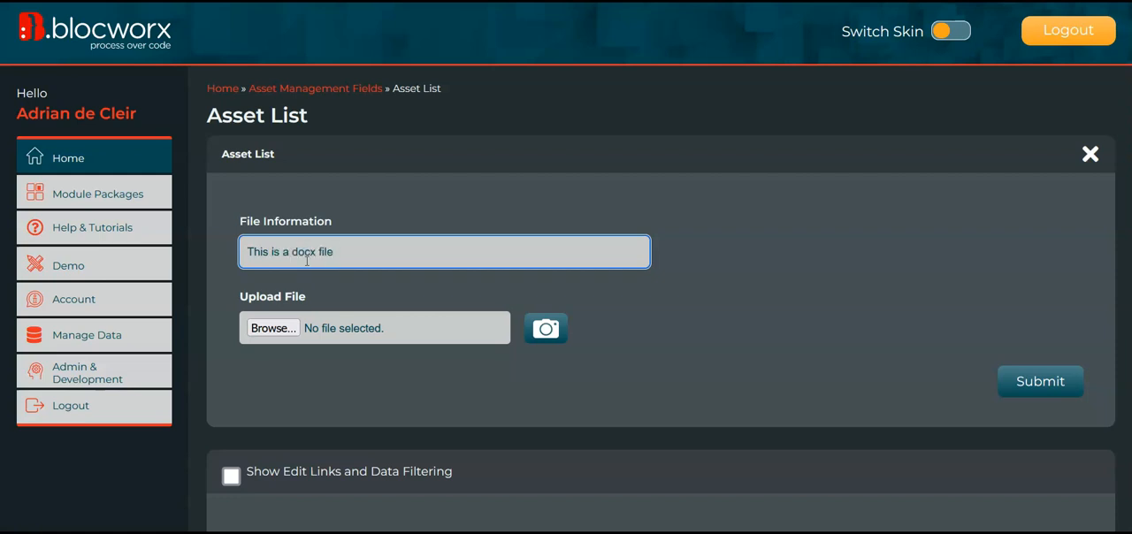
pyautogui.click(285, 330)
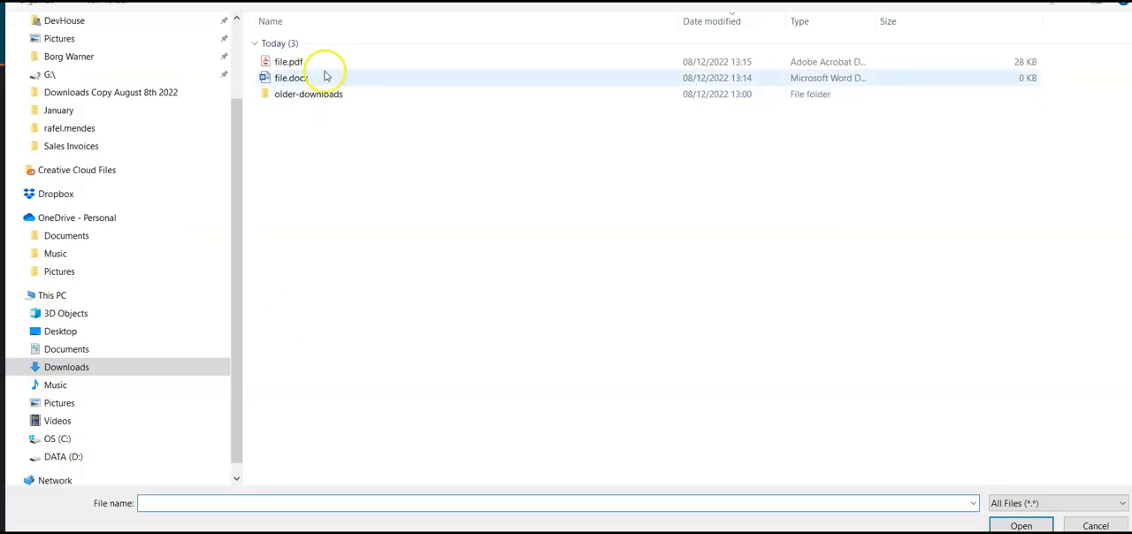
pyautogui.click(318, 77)
pyautogui.doubleClick(318, 78)
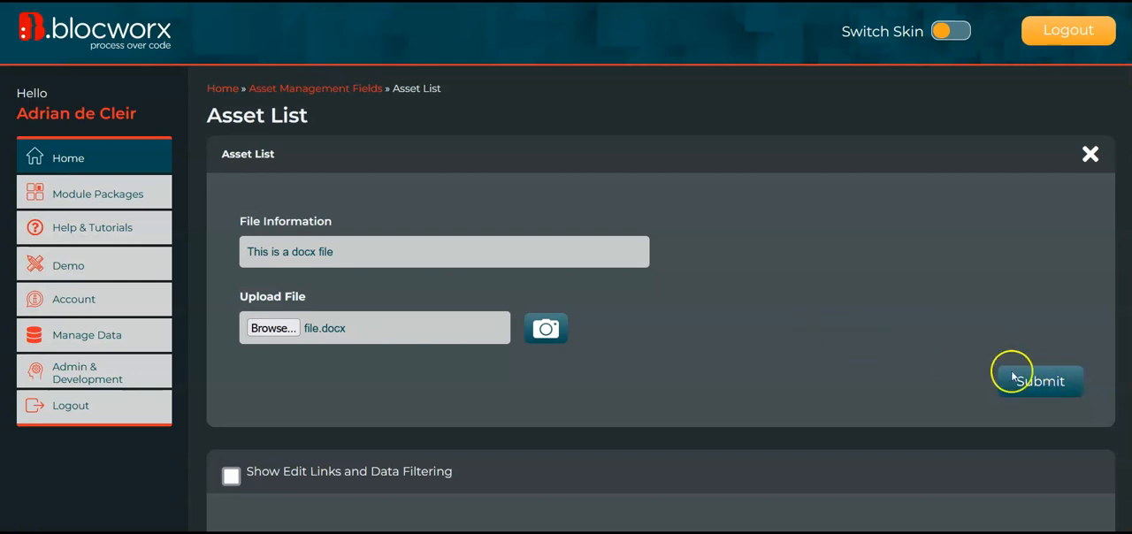
pyautogui.click(1028, 384)
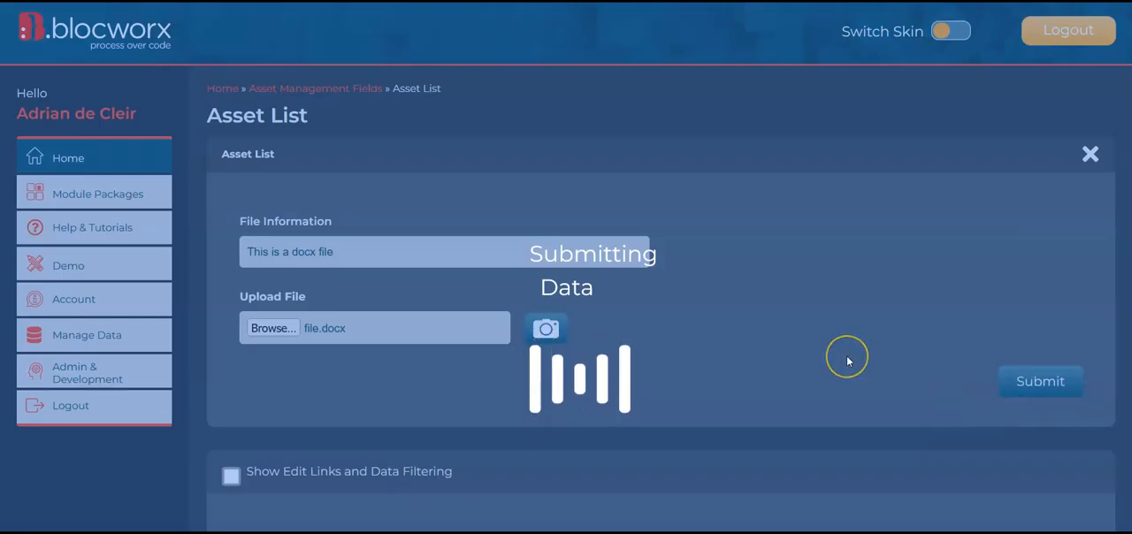
# Examine the File Information column in the submitted data and compare the stored docx file name with the selected file's name
pyautogui.scroll(-3, 846, 360)
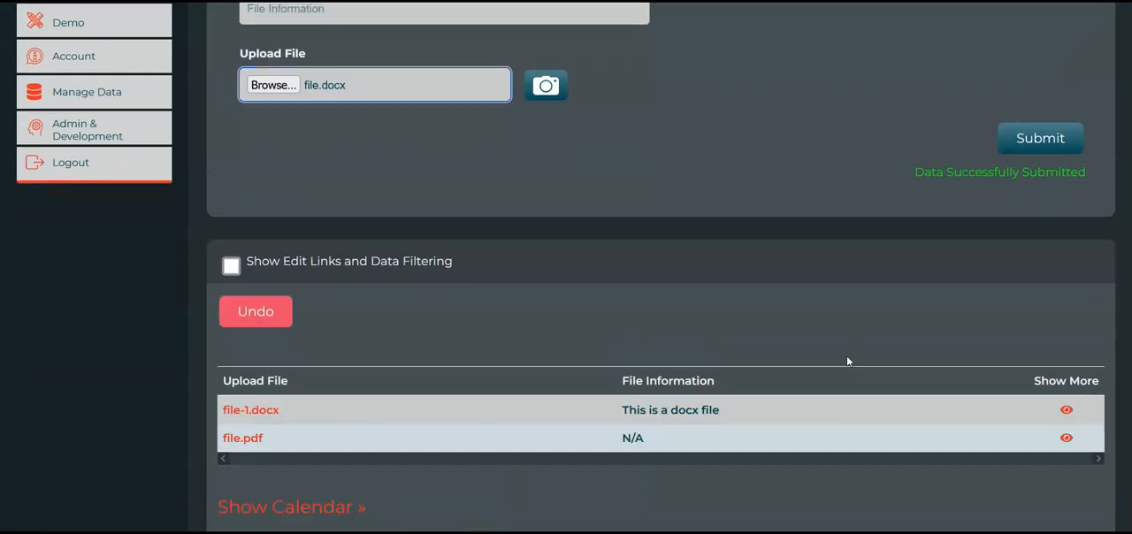
pyautogui.scroll(-1, 632, 363)
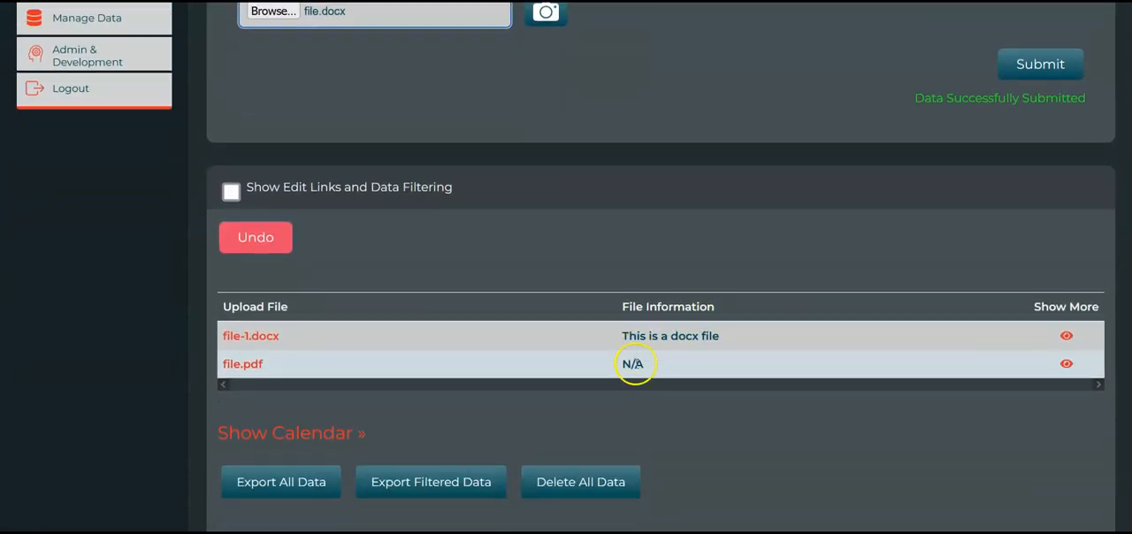
pyautogui.moveTo(631, 302); pyautogui.dragTo(713, 307)
pyautogui.click(713, 305)
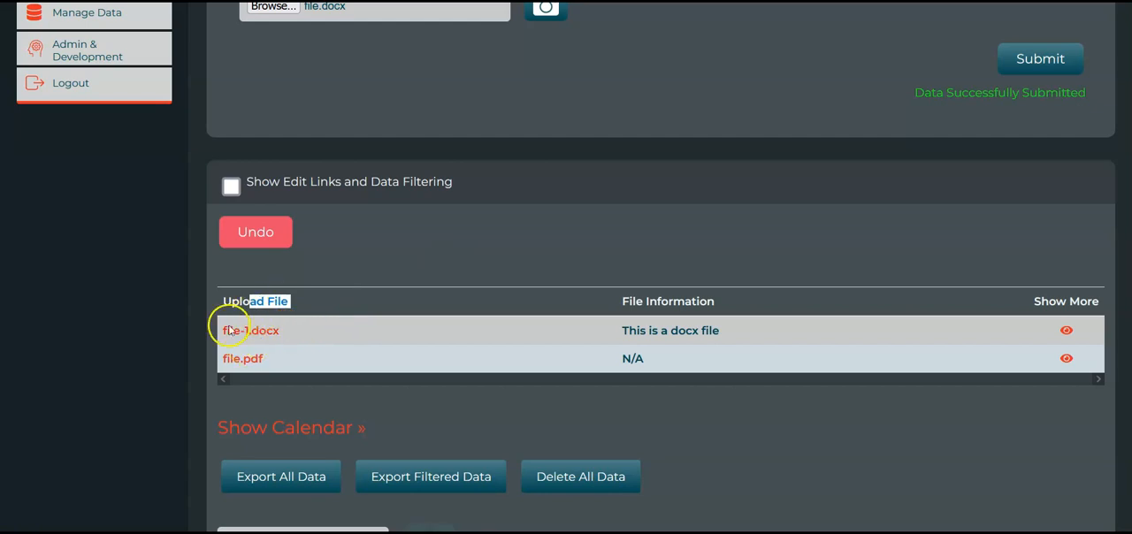
pyautogui.doubleClick(237, 330)
pyautogui.scroll(2, 430, 263)
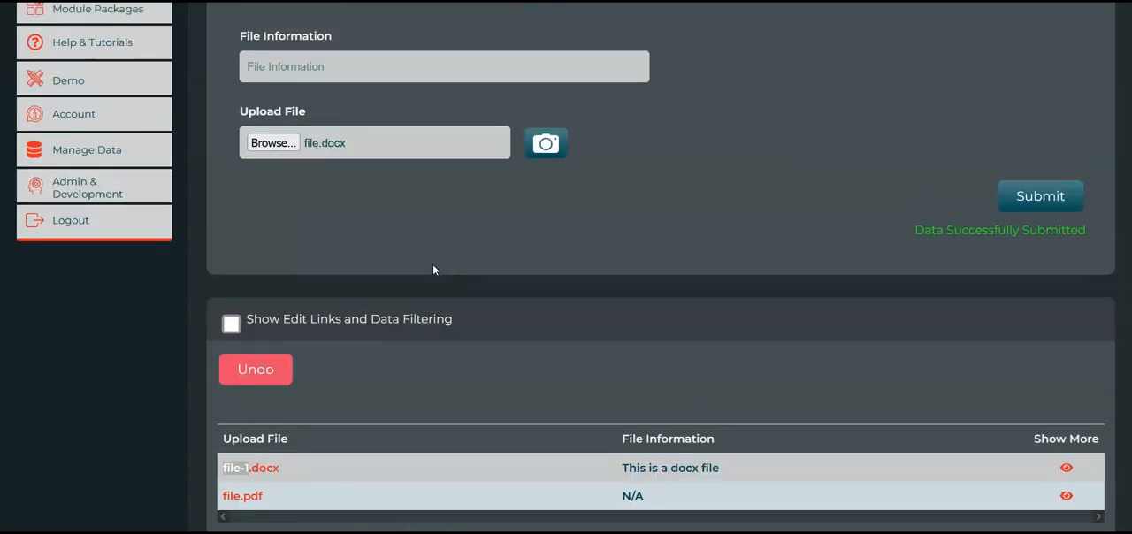
pyautogui.scroll(1, 434, 270)
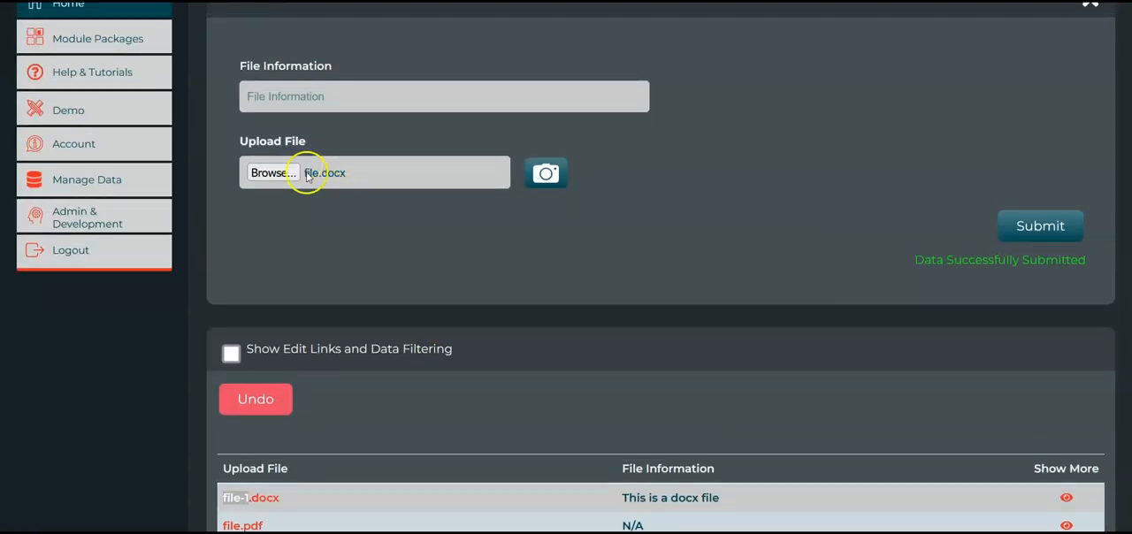
pyautogui.scroll(1, 338, 182)
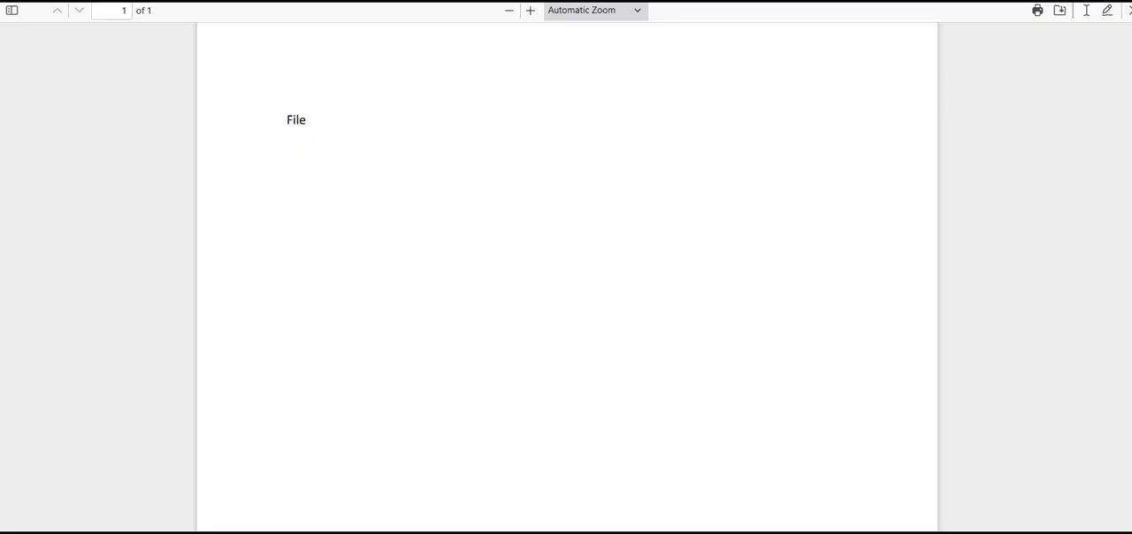
# Search Google for "random image" and show the image results
pyautogui.hotkey('ctrl', 'l')
pyautogui.write('google')
pyautogui.press('Return')
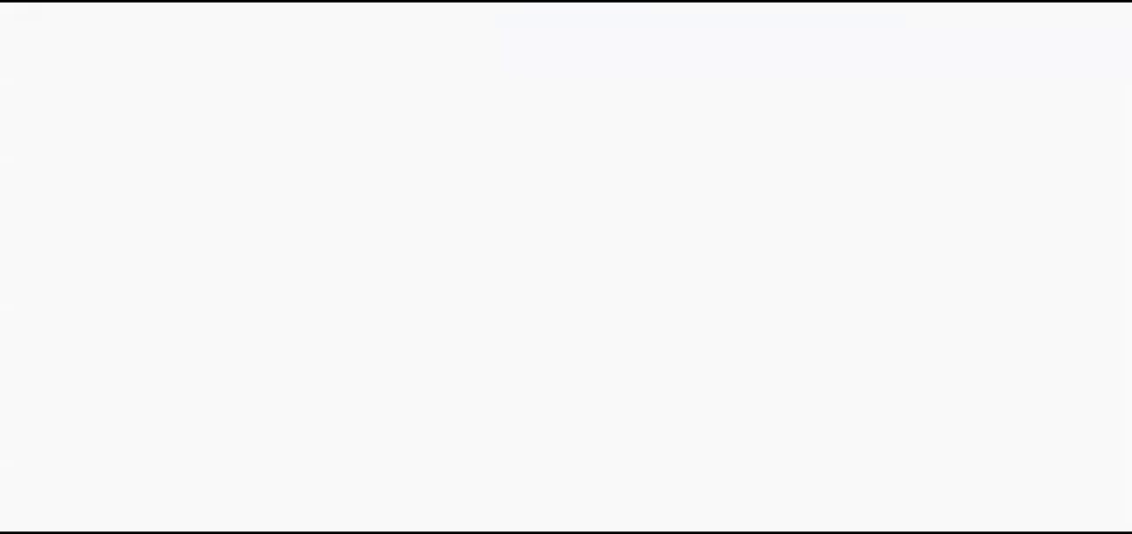
pyautogui.write('random image')
pyautogui.press('Return')
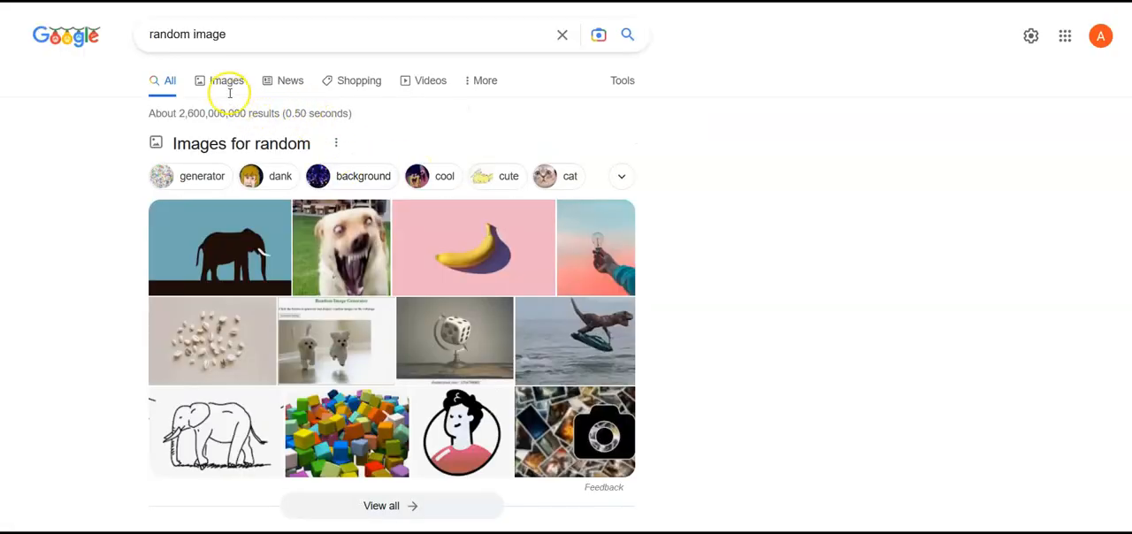
pyautogui.click(221, 82)
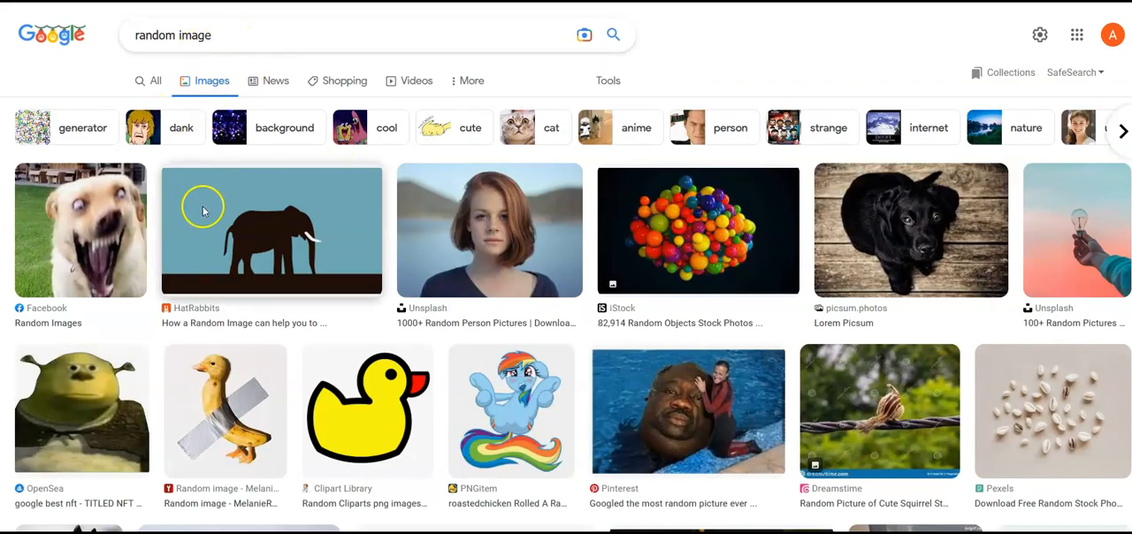
# Save the HatRabbits elephant image to Downloads as a JPEG named image-exmaple
pyautogui.click(272, 237)
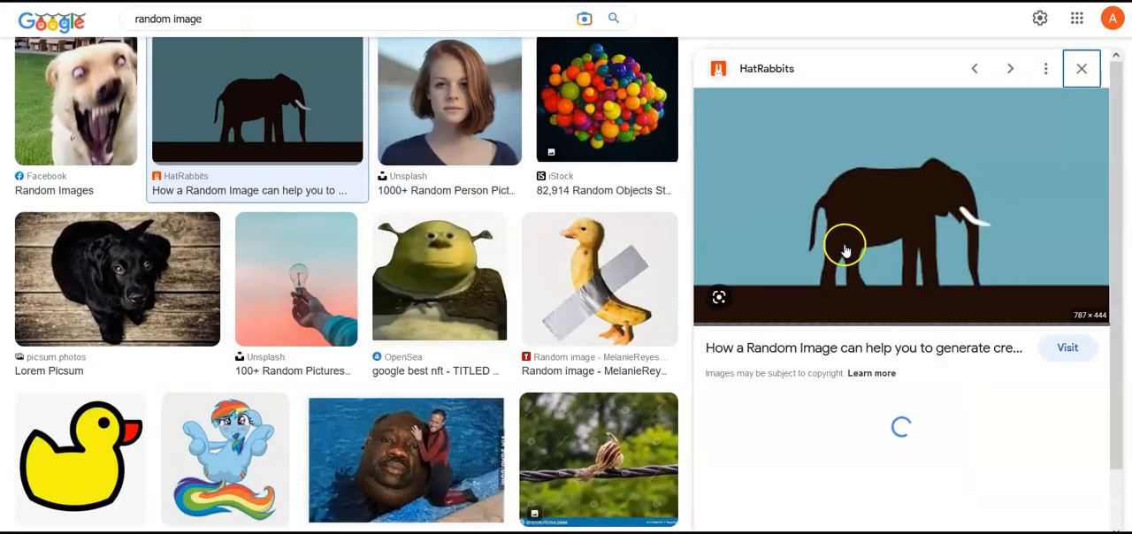
pyautogui.rightClick(845, 212)
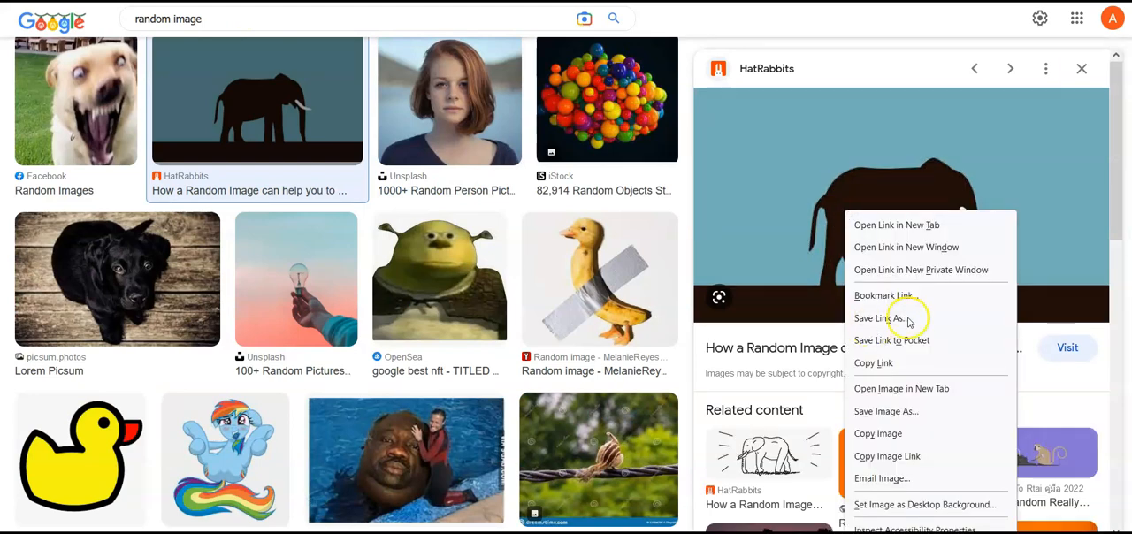
pyautogui.click(903, 398)
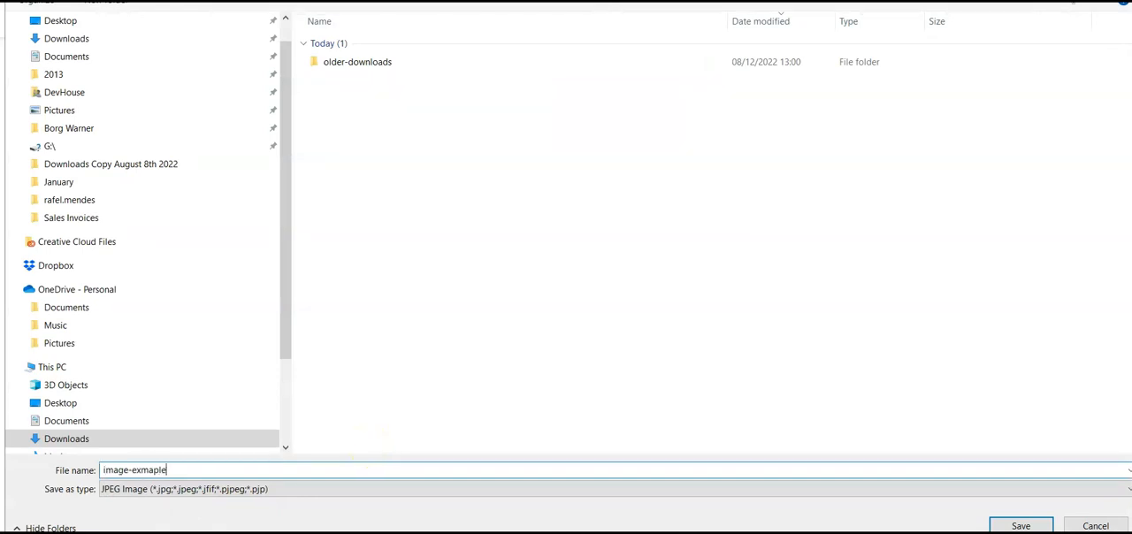
pyautogui.press('Return')
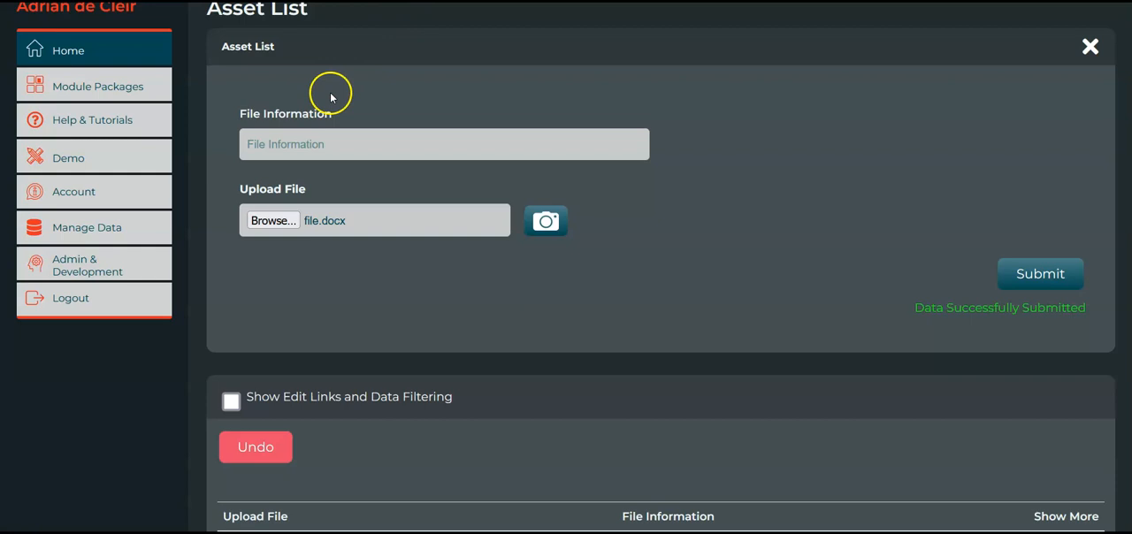
# Return to the Asset List form and enter "This file is an image" as the File Information
pyautogui.click(305, 138)
pyautogui.write('This file is an i')
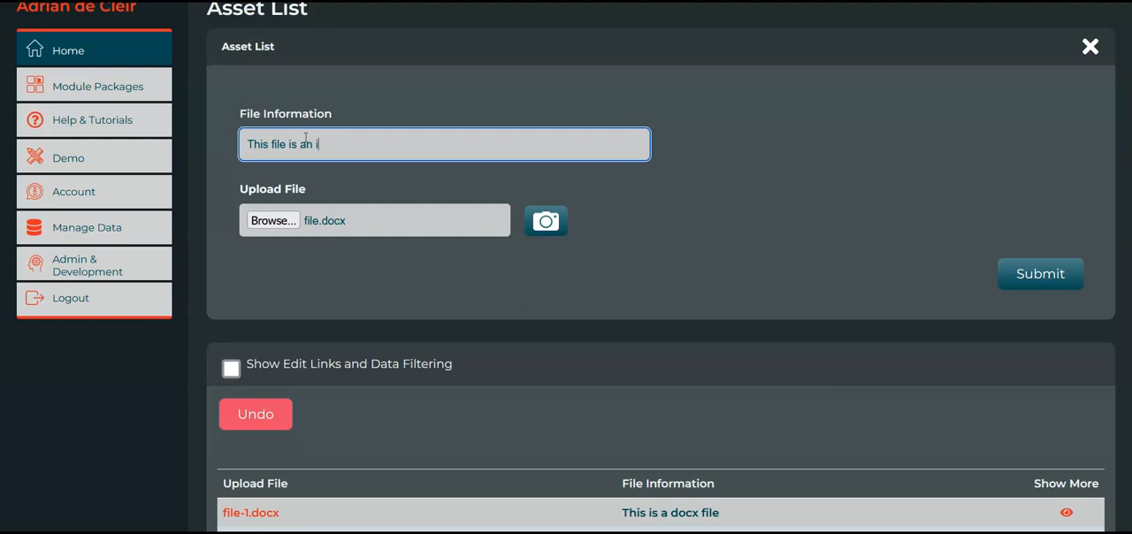
pyautogui.write('mage')
# Rename image-exmaple.jpg in Downloads to image-example.jpg while choosing the upload, and submit the entry with it in Upload File
pyautogui.click(289, 221)
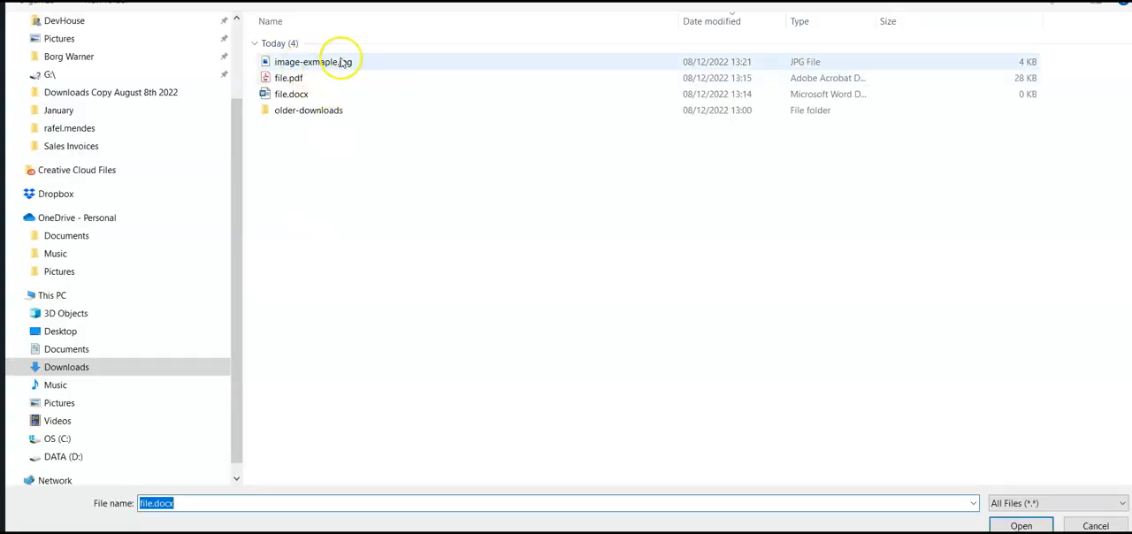
pyautogui.click(336, 67)
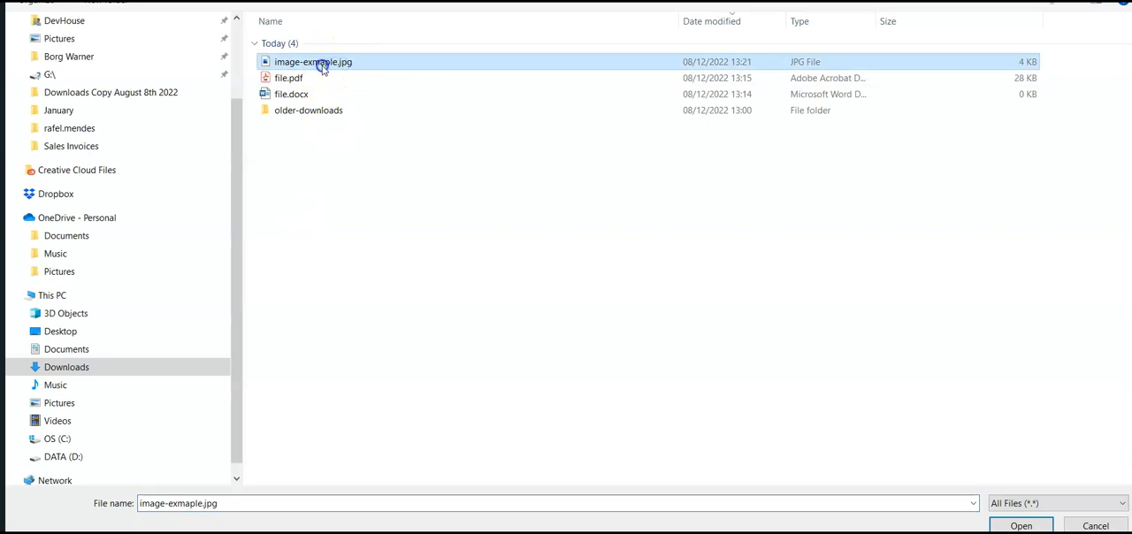
pyautogui.click(324, 64)
pyautogui.doubleClick(324, 64)
pyautogui.click(324, 62)
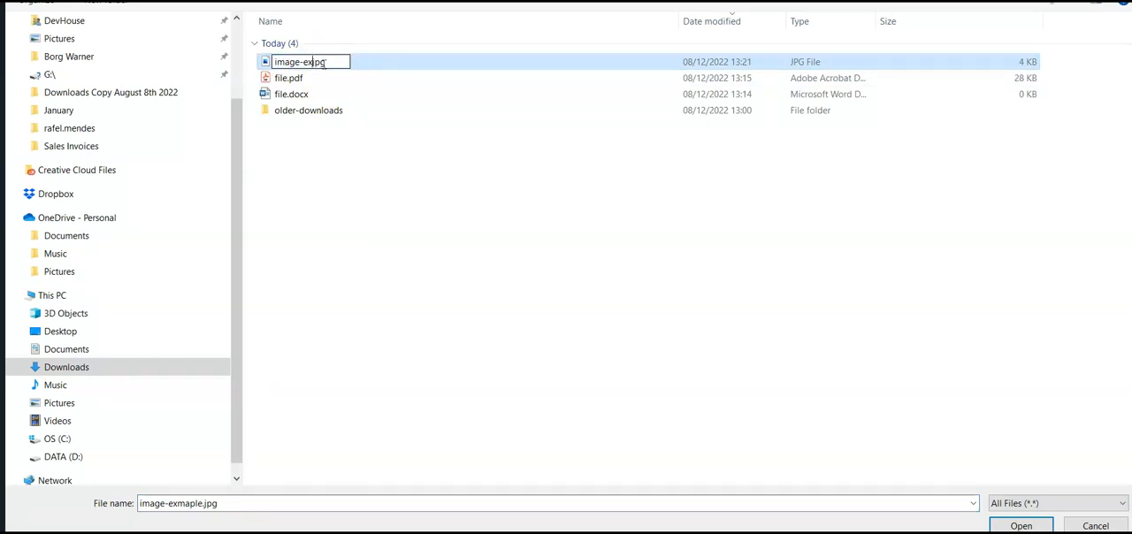
pyautogui.press('Return')
pyautogui.doubleClick(331, 62)
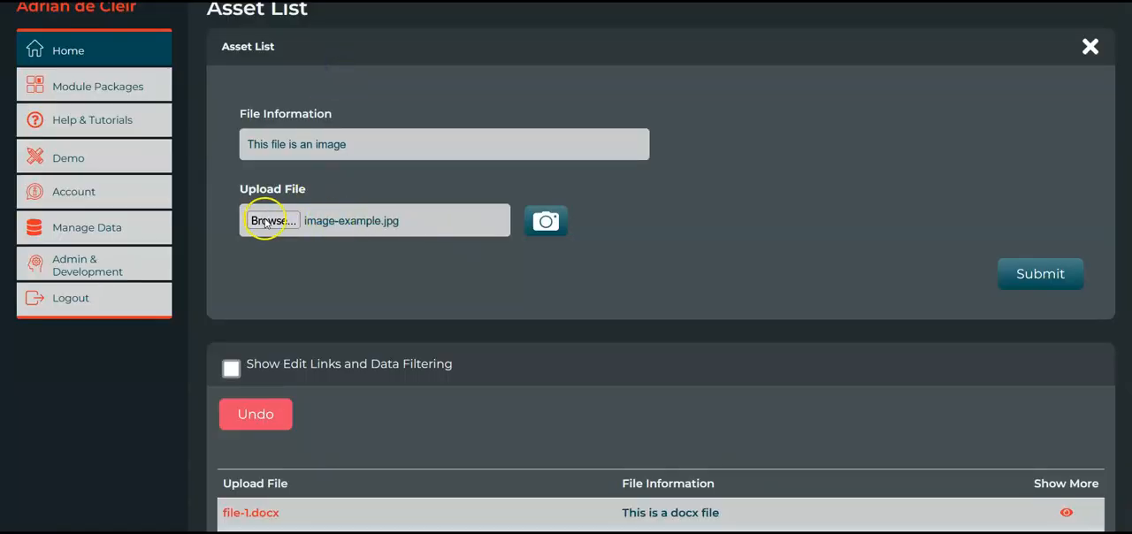
pyautogui.click(1071, 280)
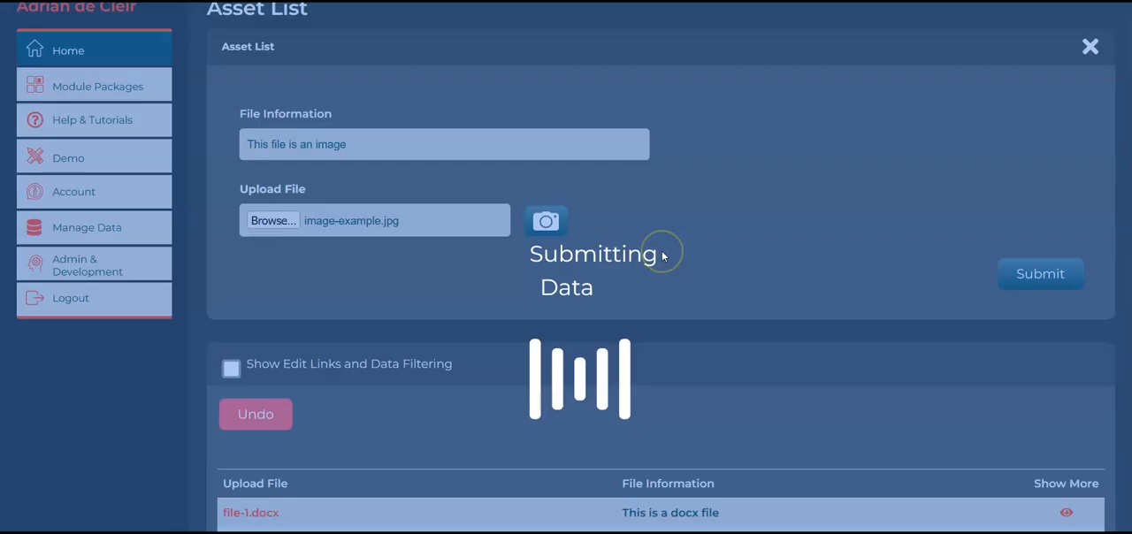
# Review the submitted rows in the data table and open file.pdf from the Upload File column
pyautogui.scroll(-3, 692, 255)
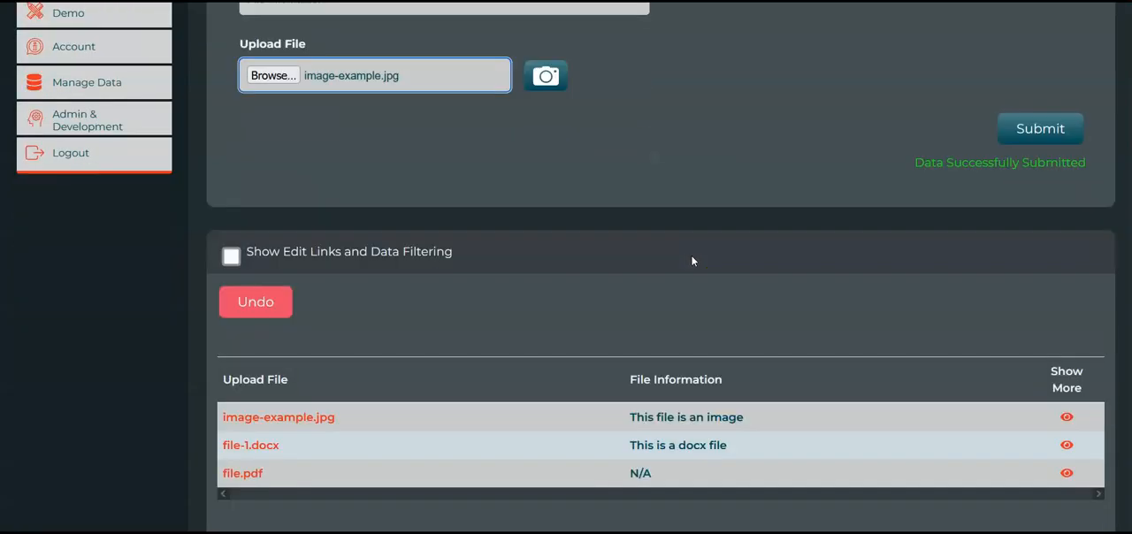
pyautogui.scroll(-1, 638, 407)
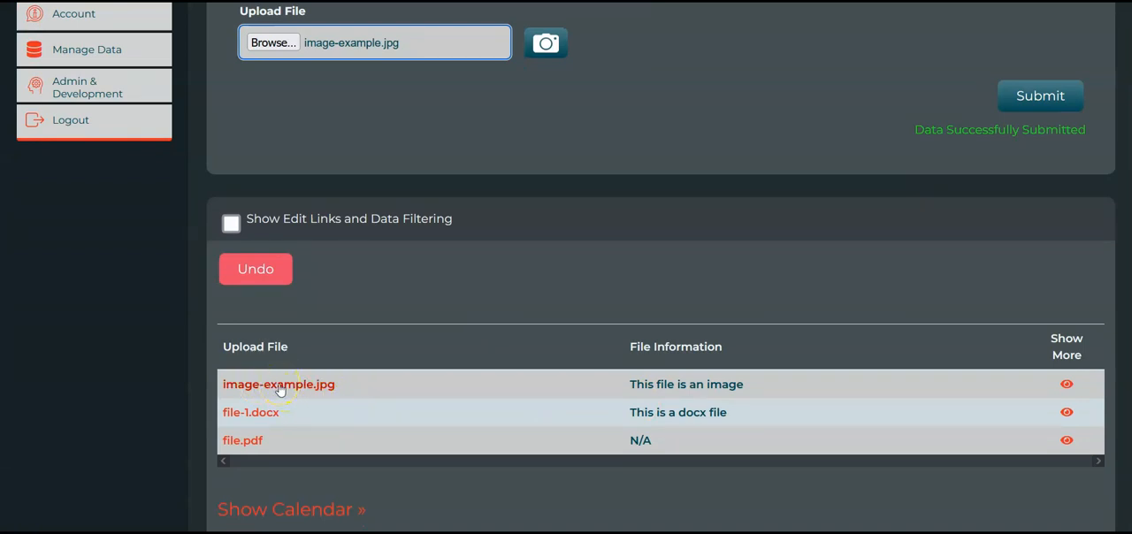
pyautogui.scroll(-1, 345, 423)
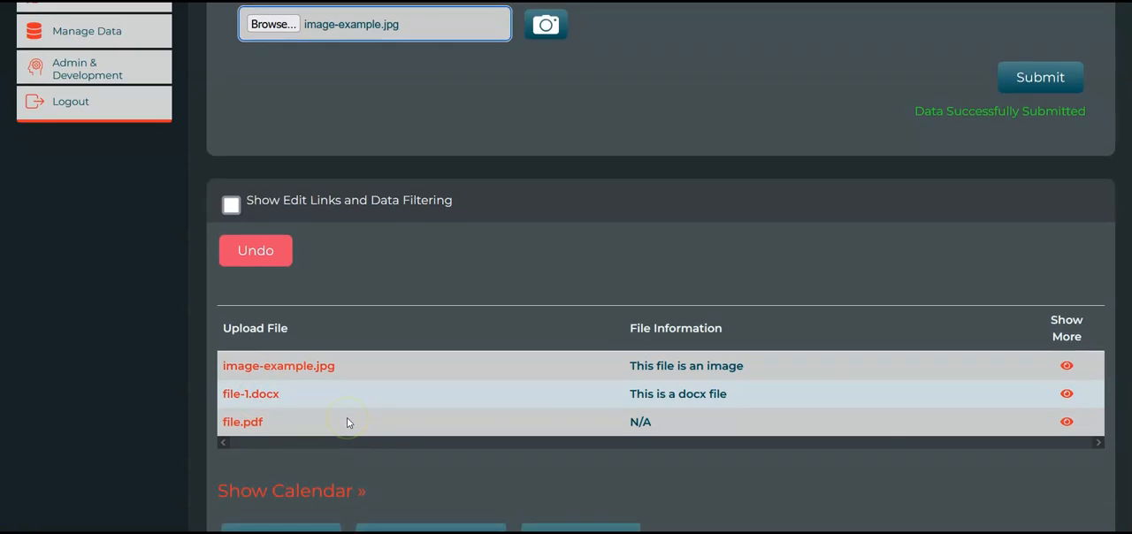
pyautogui.scroll(1, 348, 422)
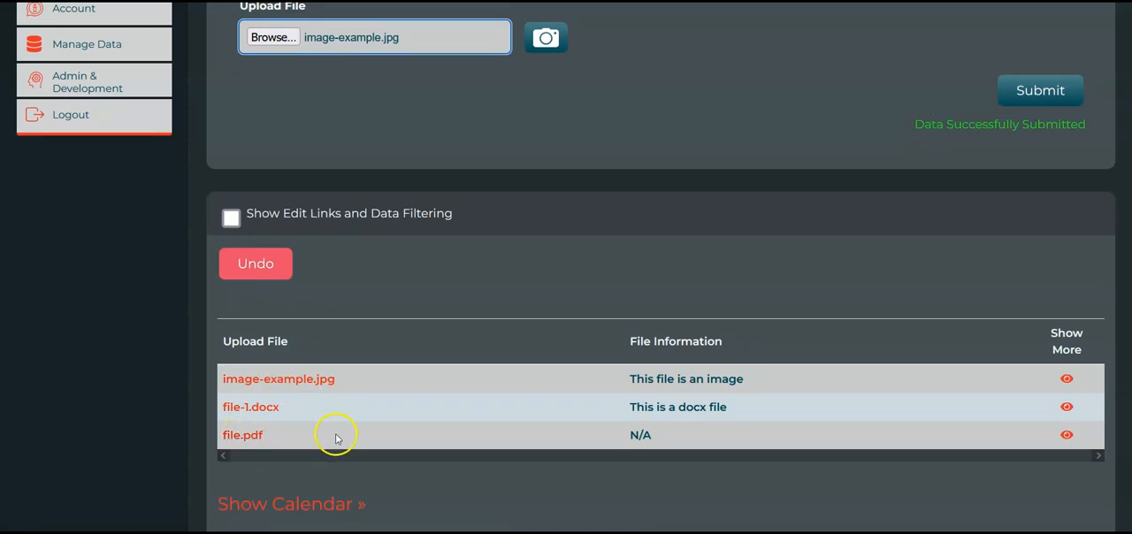
pyautogui.click(239, 438)
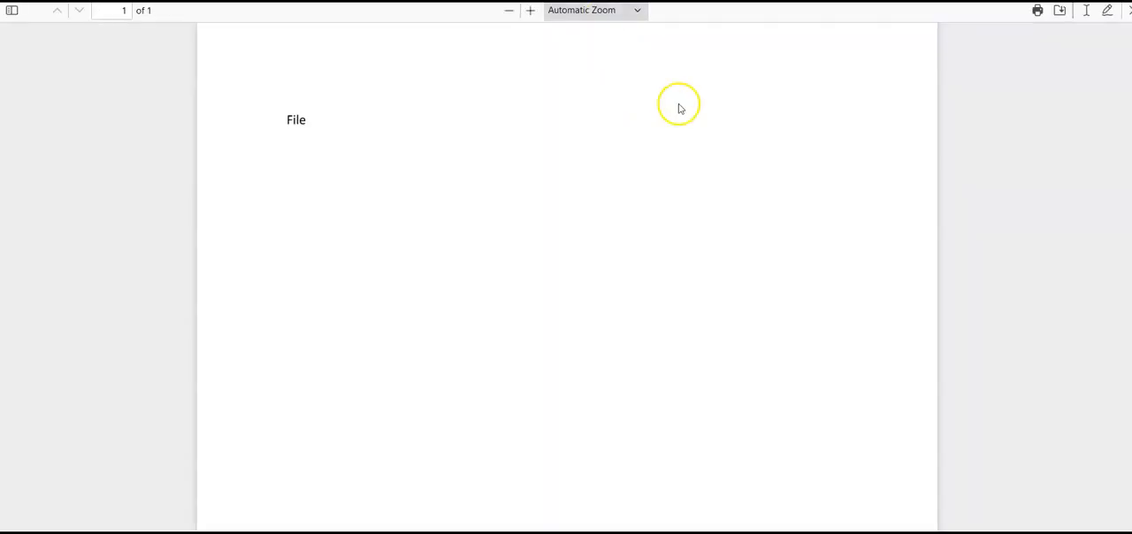
# Close the PDF and open file-1.docx and image-example.jpg from the Upload File column
pyautogui.hotkey('ctrl', 'w')
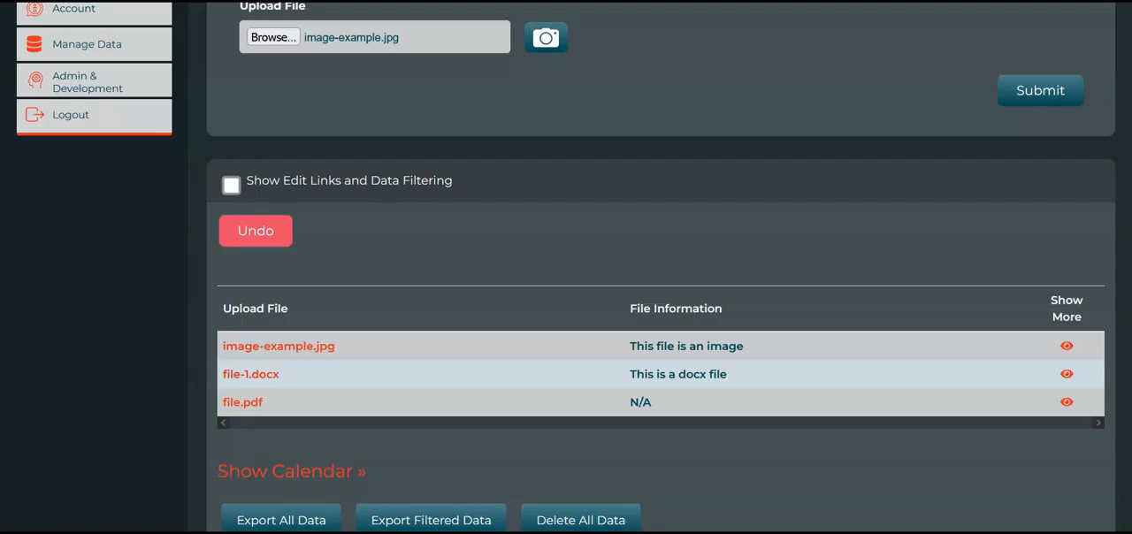
pyautogui.click(245, 382)
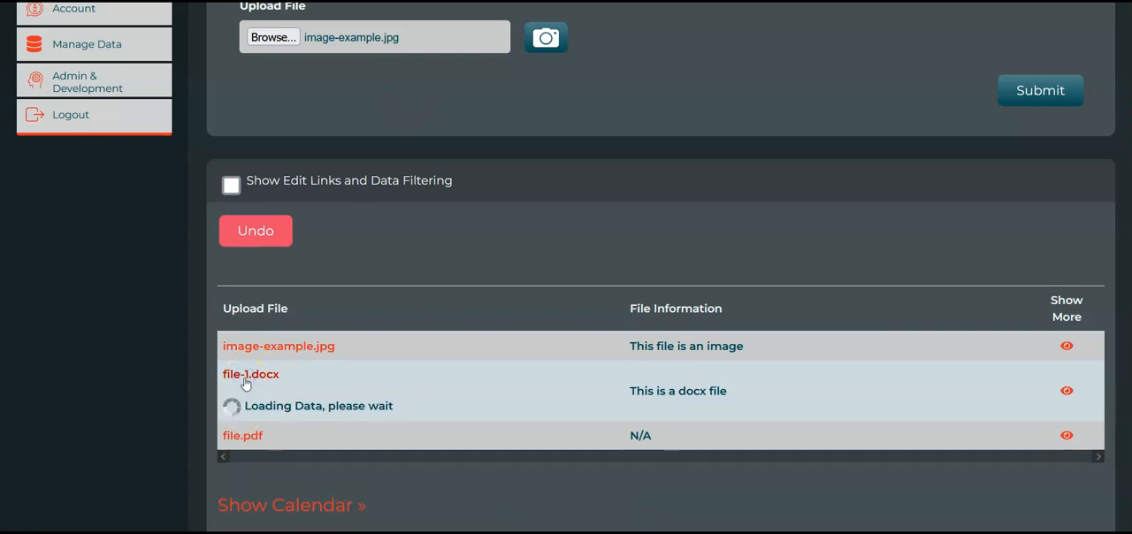
pyautogui.click(631, 125)
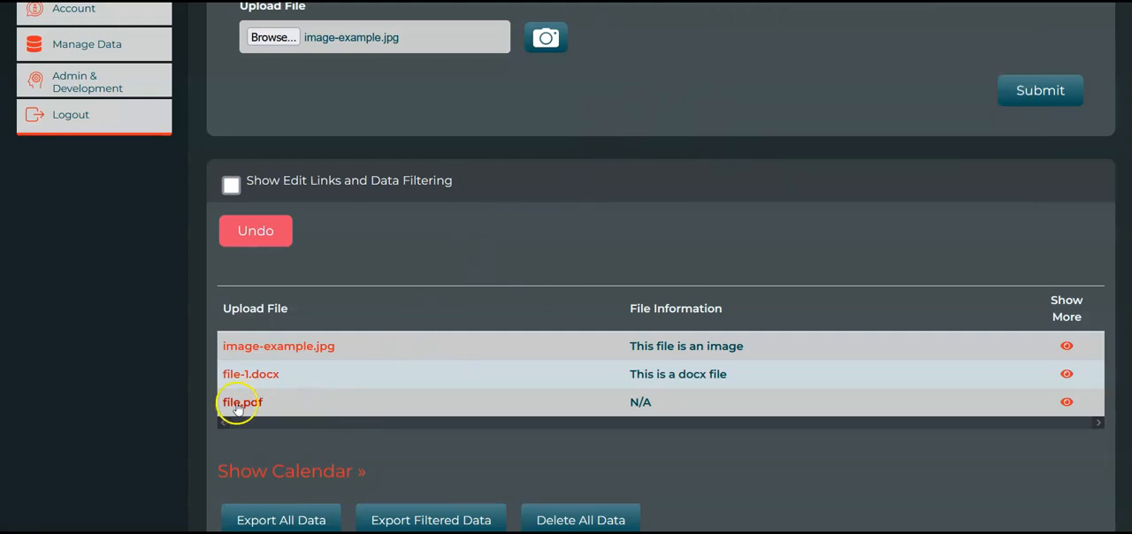
pyautogui.click(297, 354)
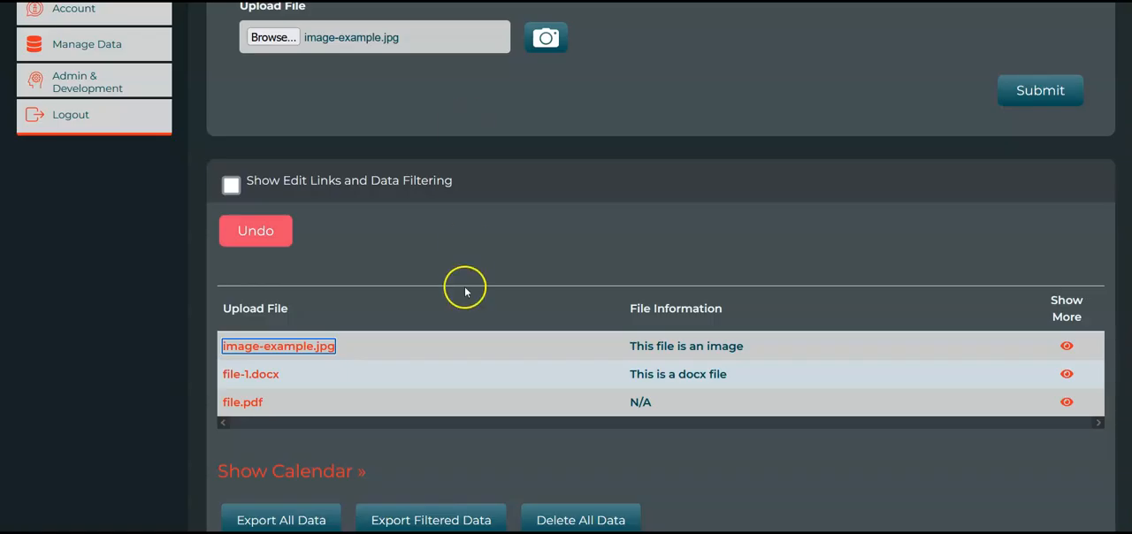
# Switch the Asset List bloc from live mode to edit mode and choose to edit it despite its live data
pyautogui.scroll(-1, 572, 360)
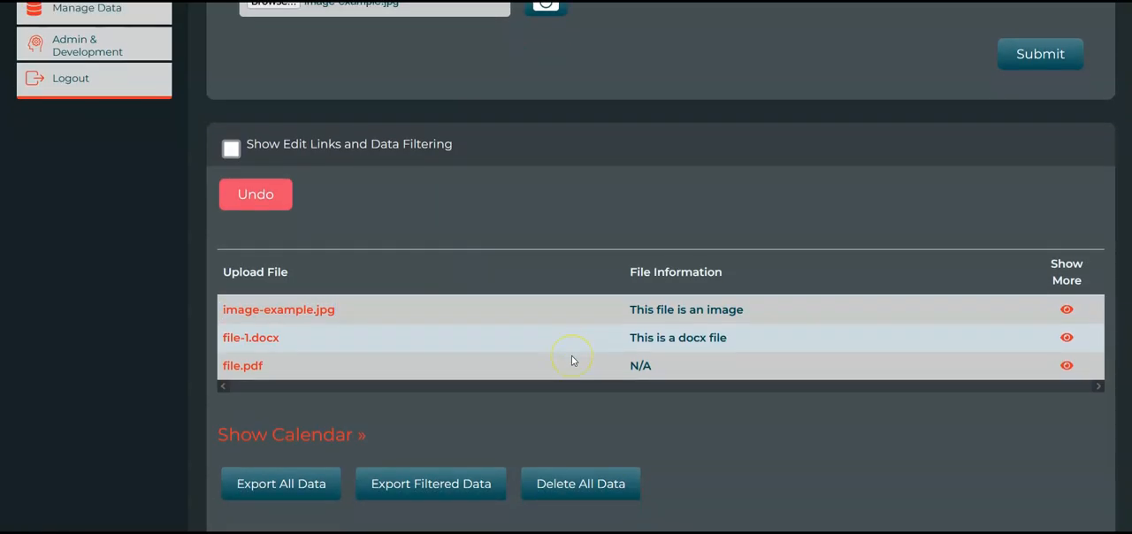
pyautogui.scroll(-1, 761, 375)
pyautogui.scroll(-2, 783, 382)
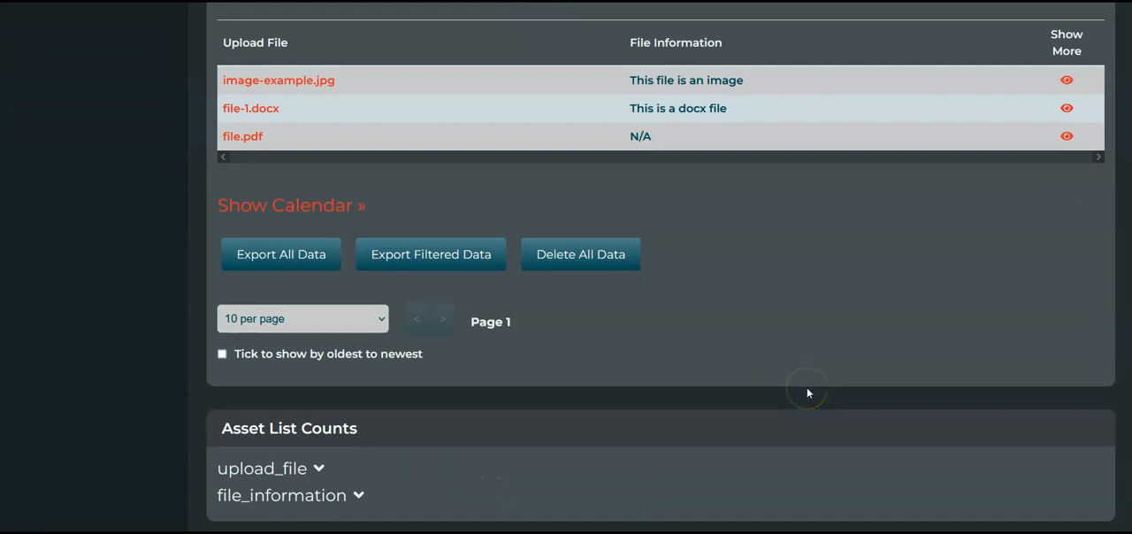
pyautogui.scroll(-2, 807, 393)
pyautogui.scroll(-3, 807, 393)
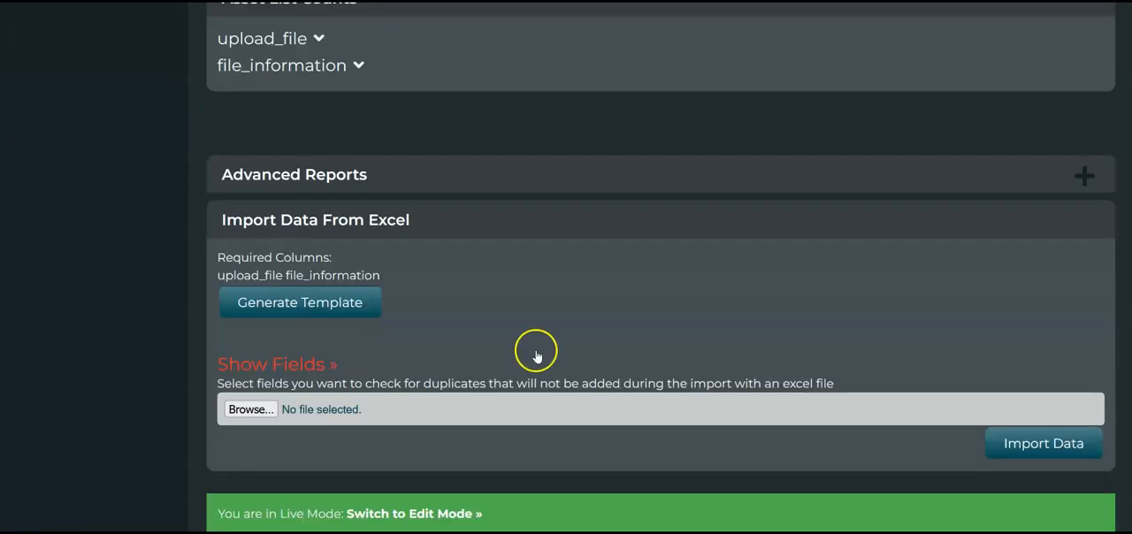
pyautogui.scroll(10, 532, 352)
pyautogui.scroll(-10, 532, 352)
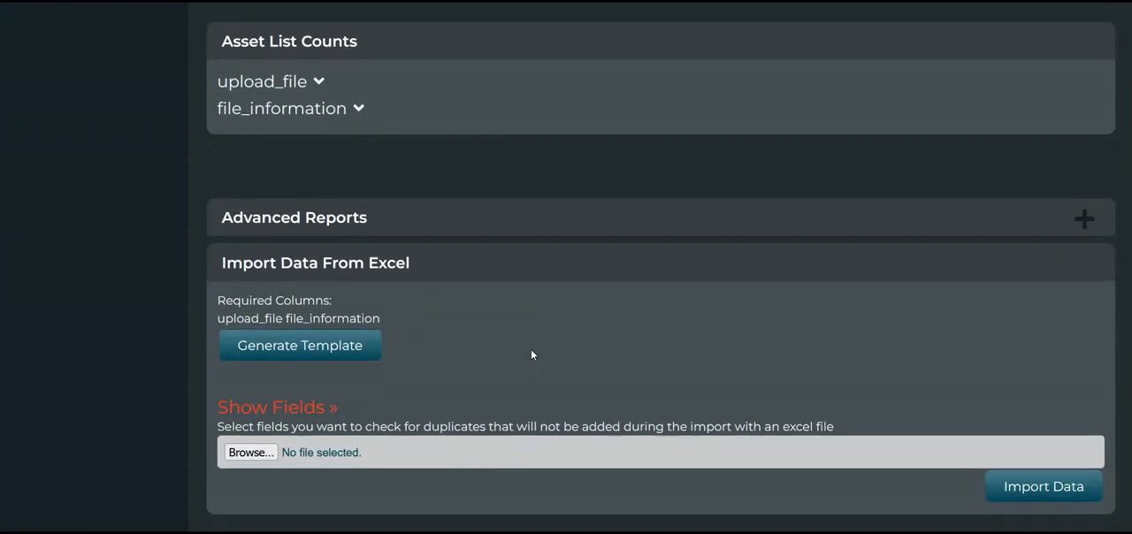
pyautogui.scroll(6, 531, 355)
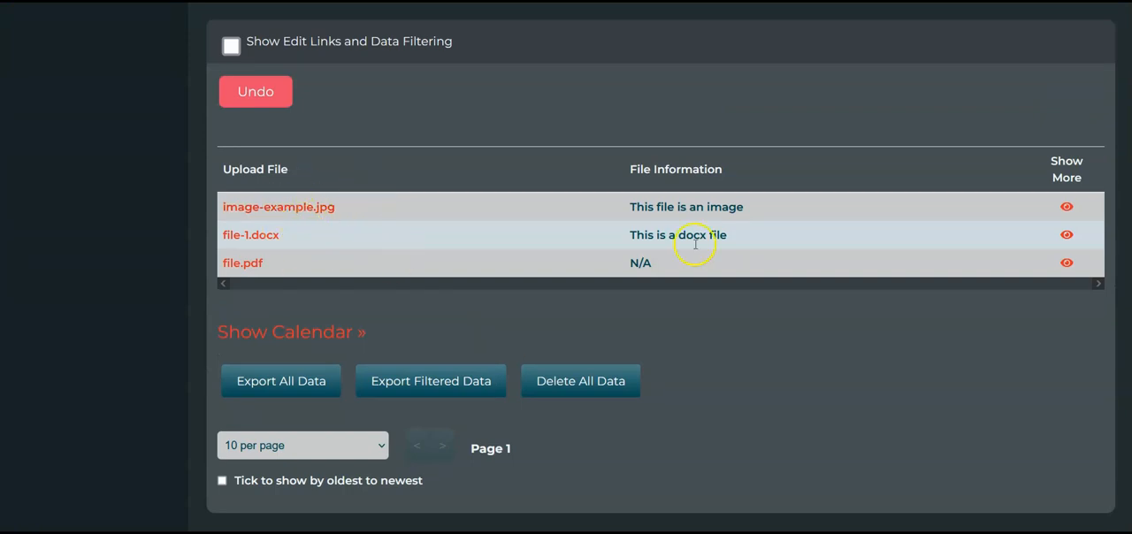
pyautogui.scroll(-6, 534, 276)
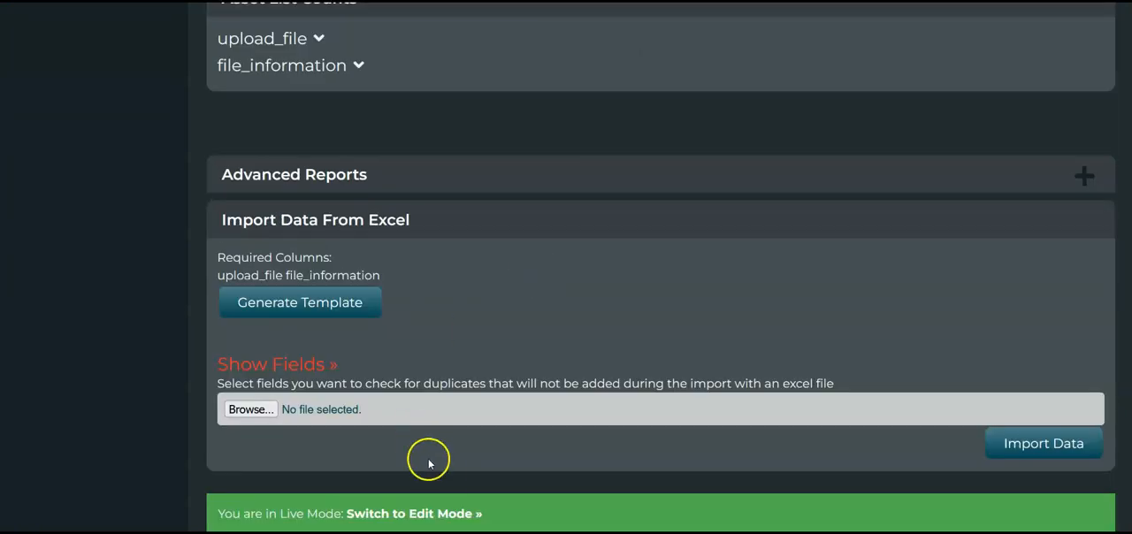
pyautogui.click(450, 518)
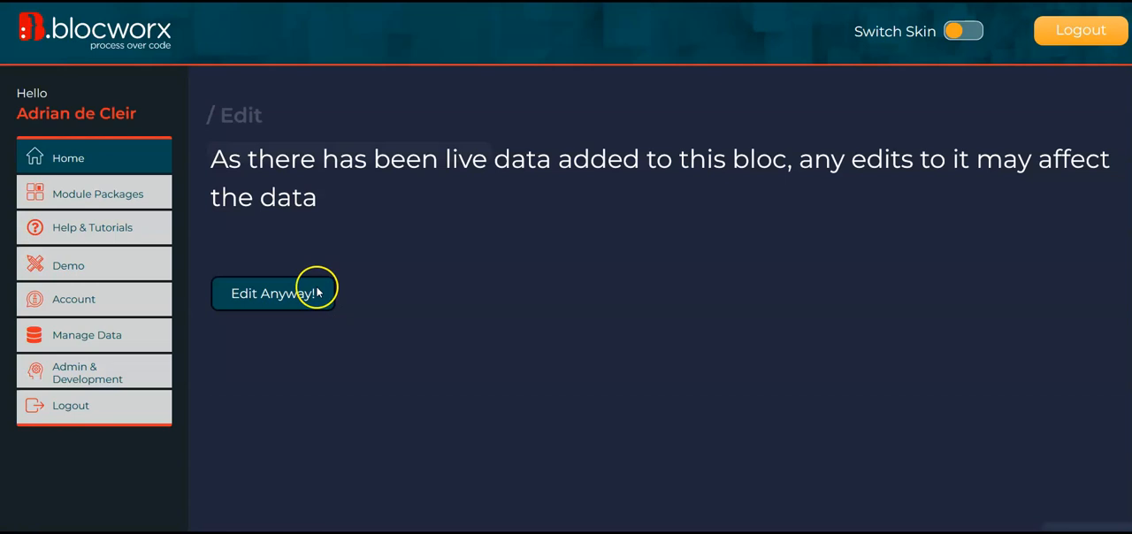
pyautogui.click(295, 302)
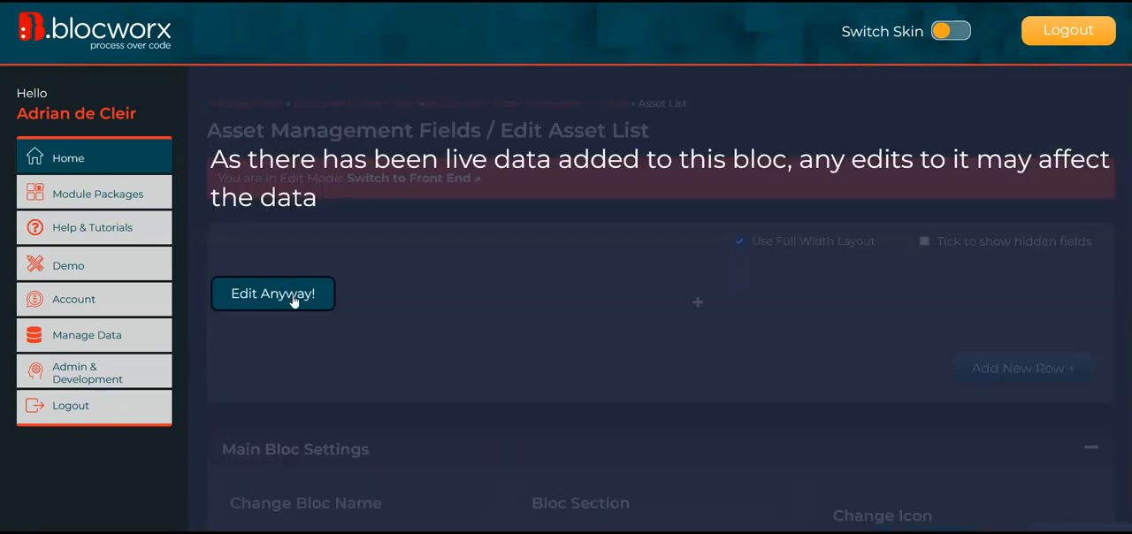
pyautogui.click(276, 302)
# Search the bloc settings for "image" and enable "Show previews of uploaded images in data"
pyautogui.scroll(-10, 204, 381)
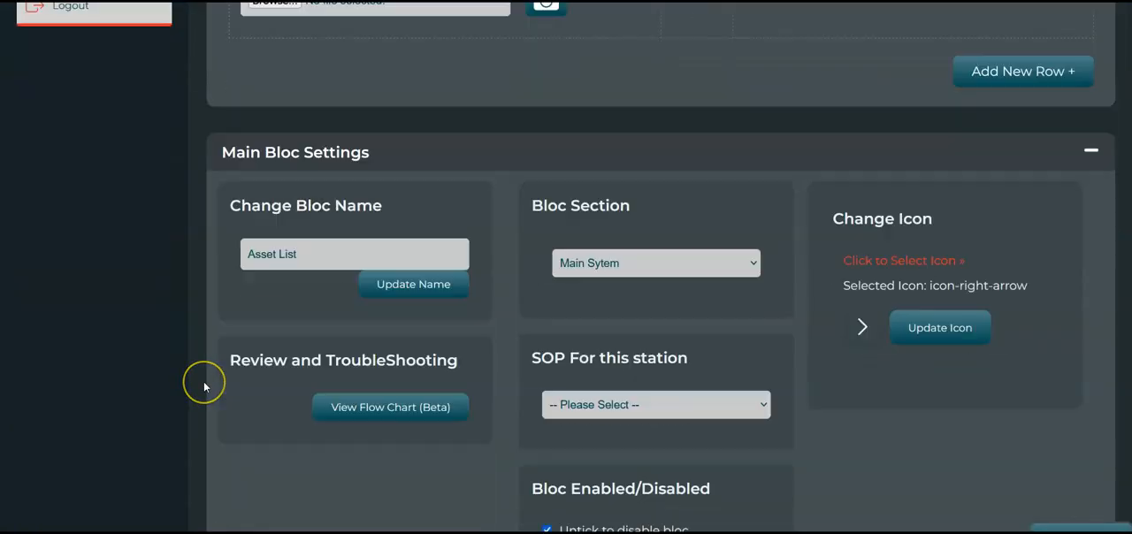
pyautogui.scroll(-15, 203, 386)
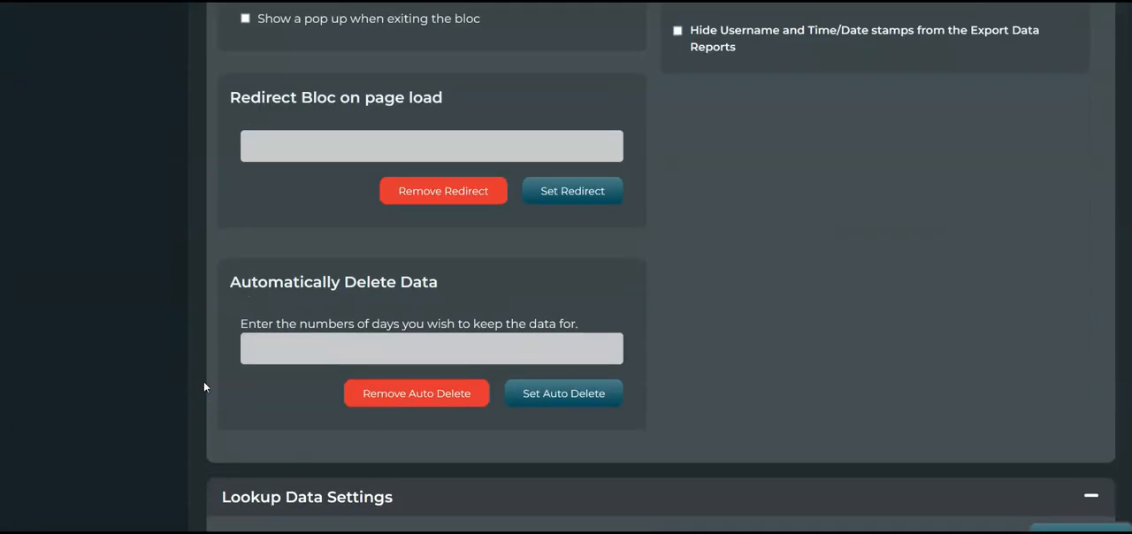
pyautogui.scroll(-2, 204, 383)
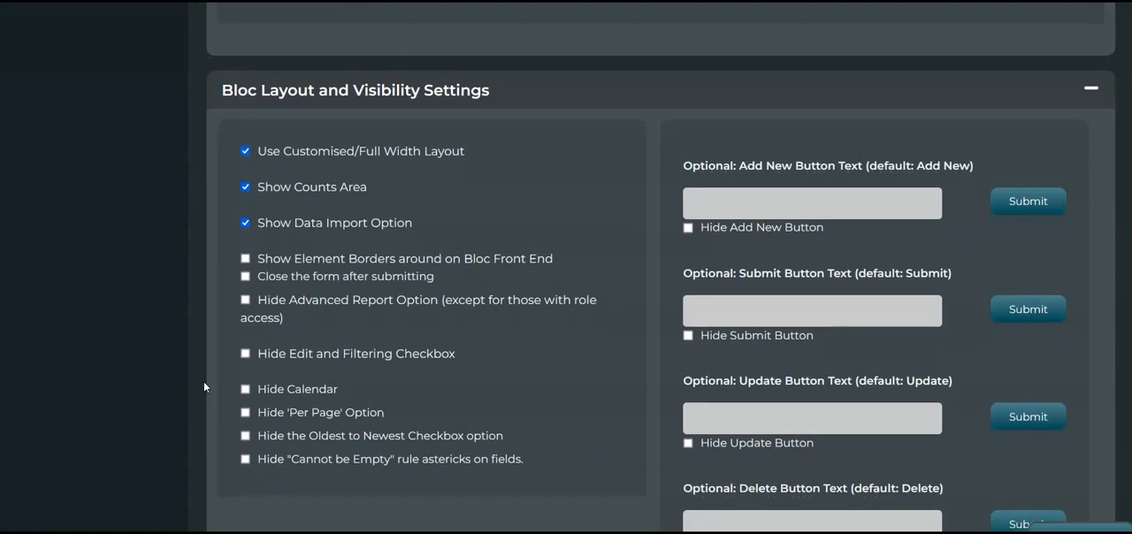
pyautogui.hotkey('ctrl', 'f')
pyautogui.write('i')
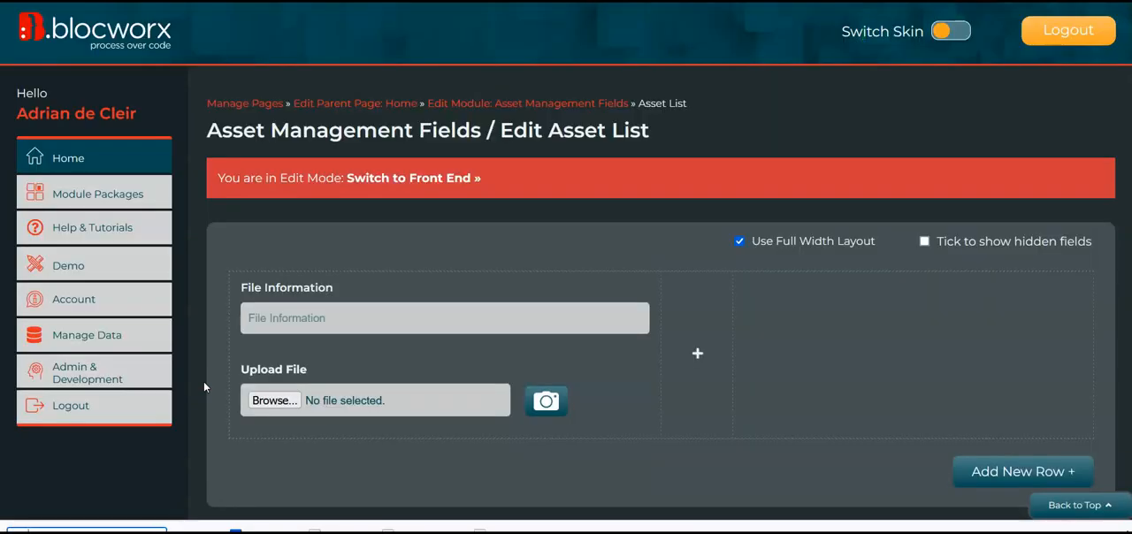
pyautogui.write('mage')
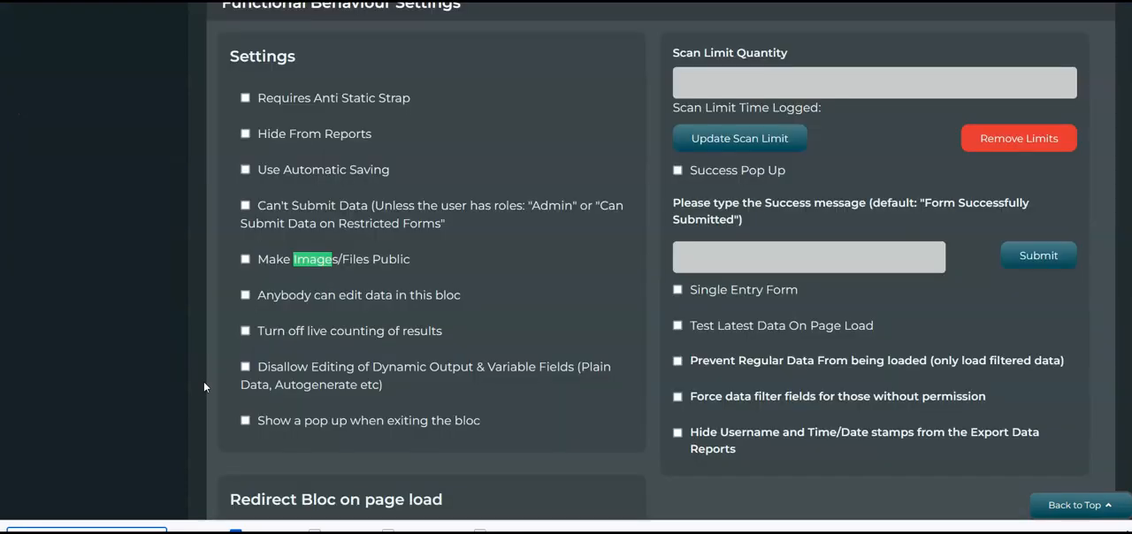
pyautogui.press('Return')
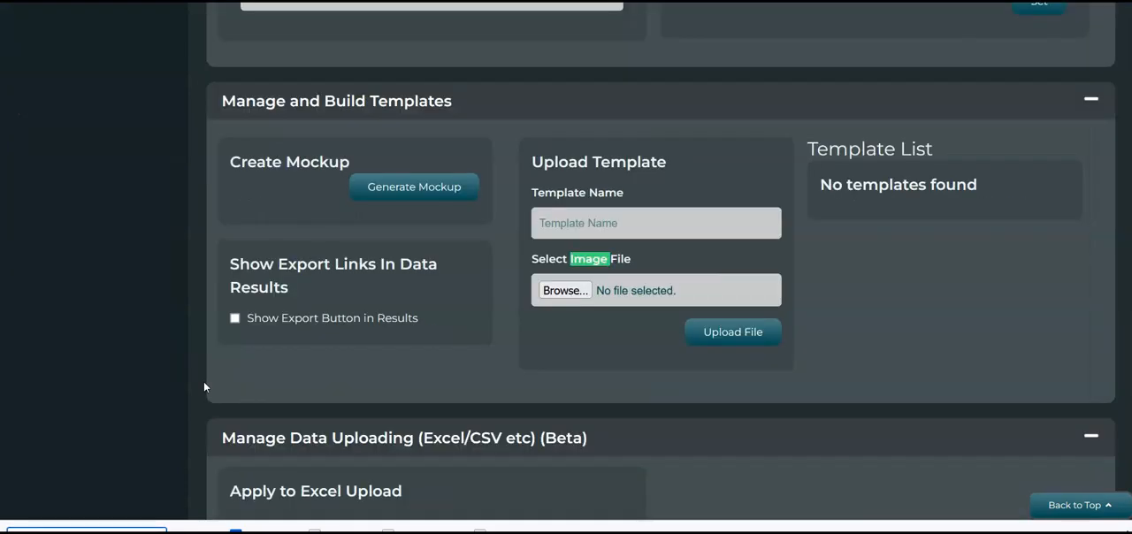
pyautogui.press('Return')
pyautogui.press('Return')
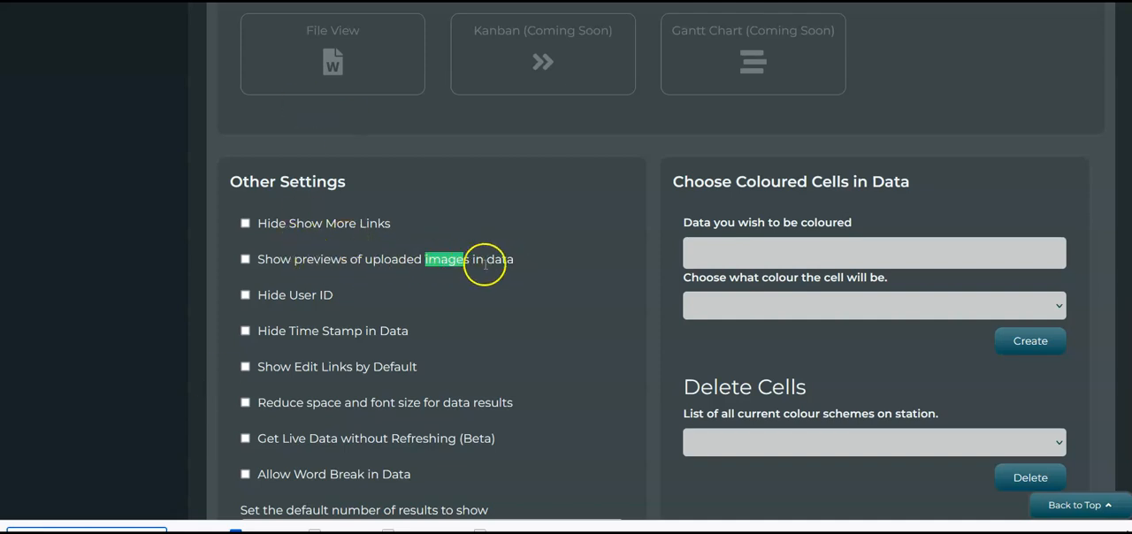
pyautogui.click(246, 258)
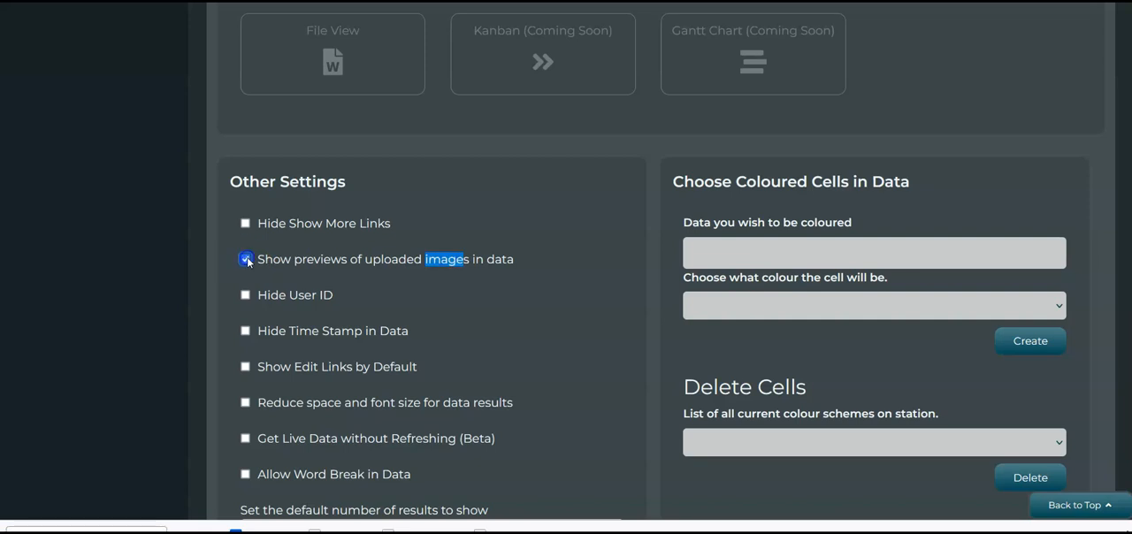
# Return to the Asset List front end and view the uploaded image's preview in the data table
pyautogui.scroll(4, 226, 256)
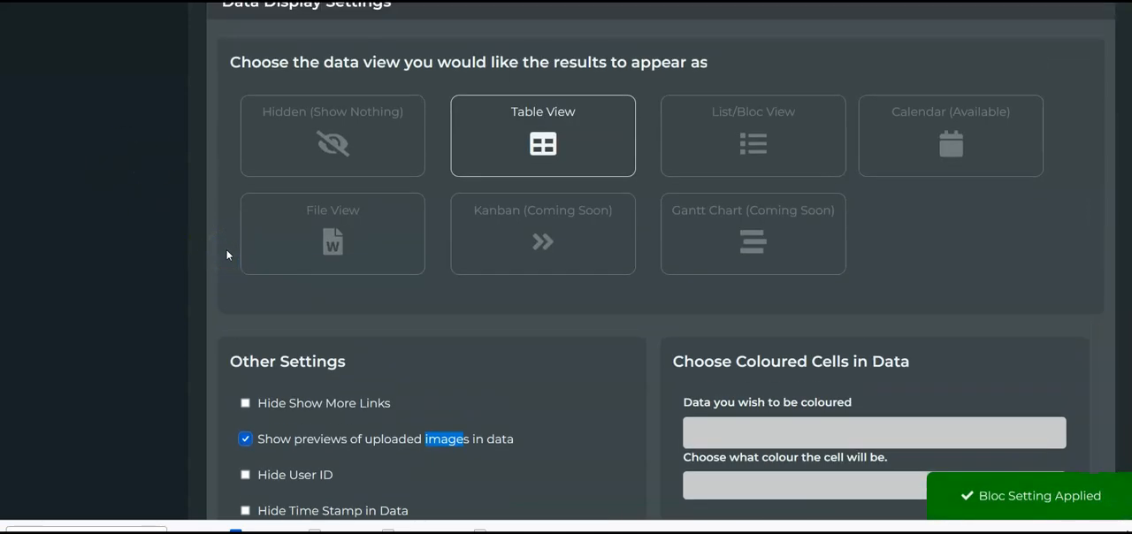
pyautogui.scroll(1, 297, 161)
pyautogui.scroll(-3, 298, 159)
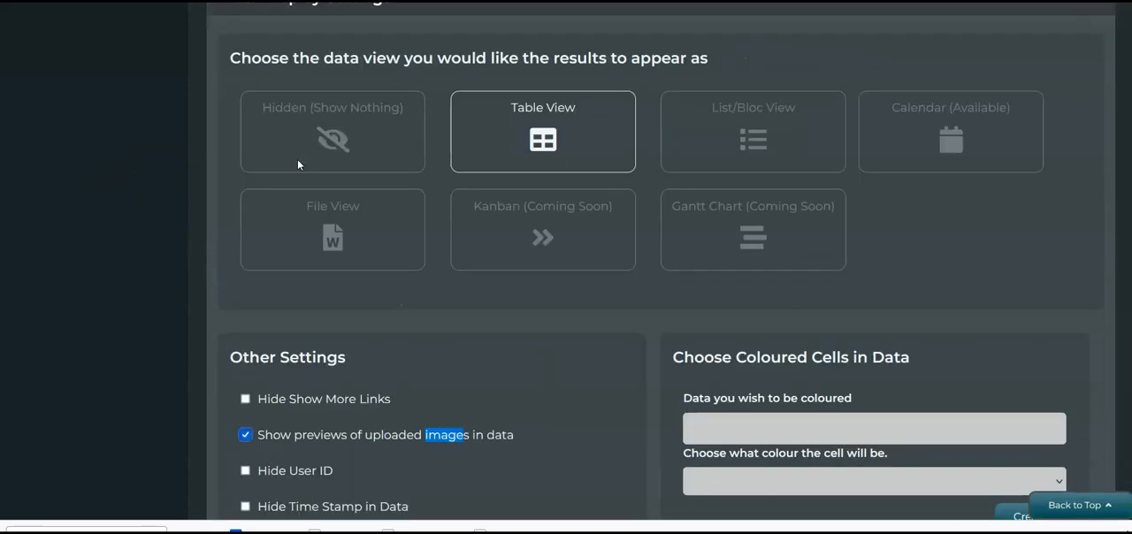
pyautogui.scroll(2, 166, 274)
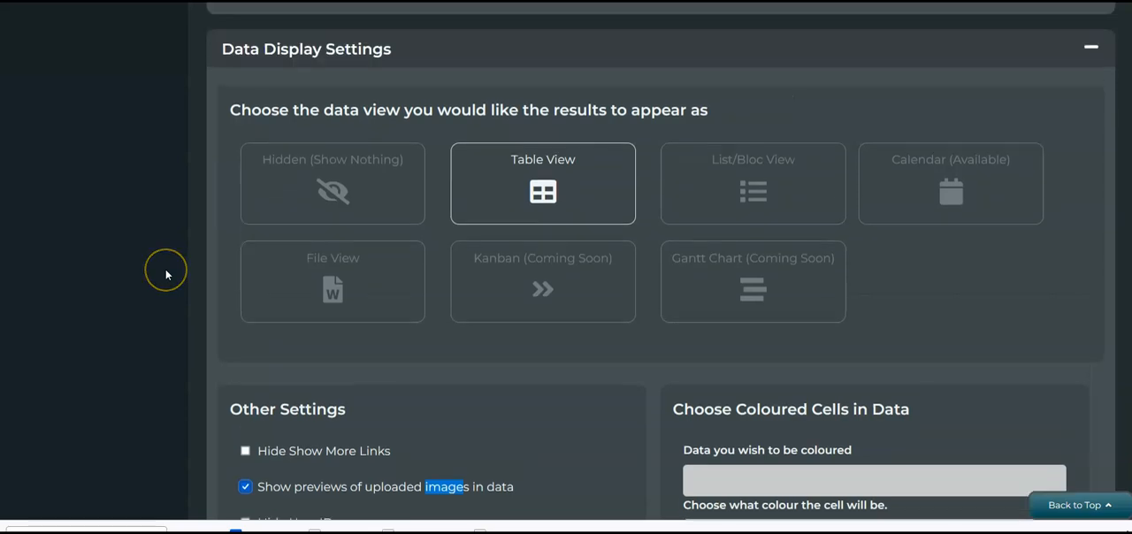
pyautogui.click(67, 527)
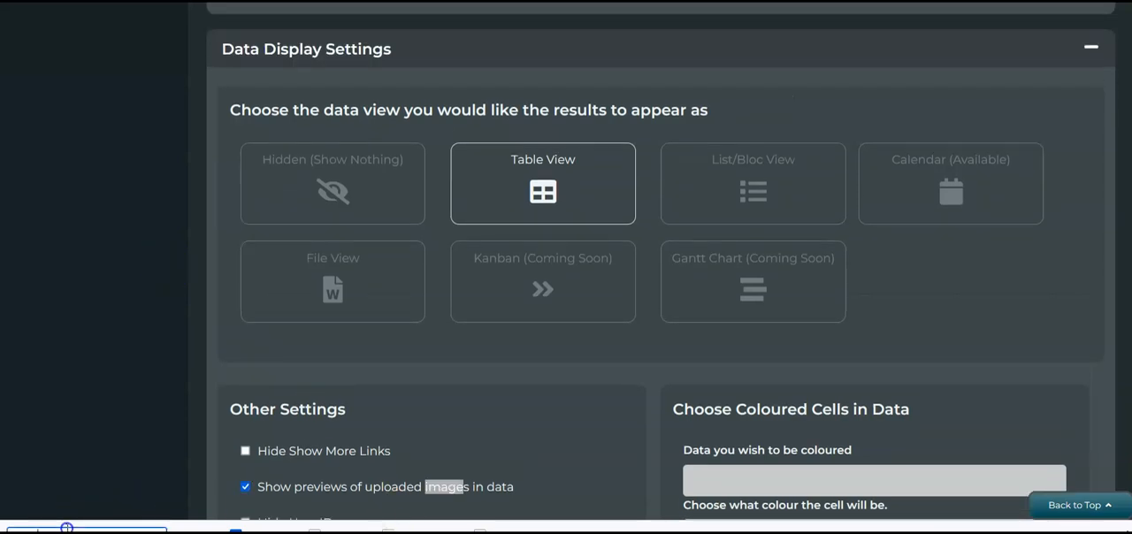
pyautogui.scroll(-1, 151, 394)
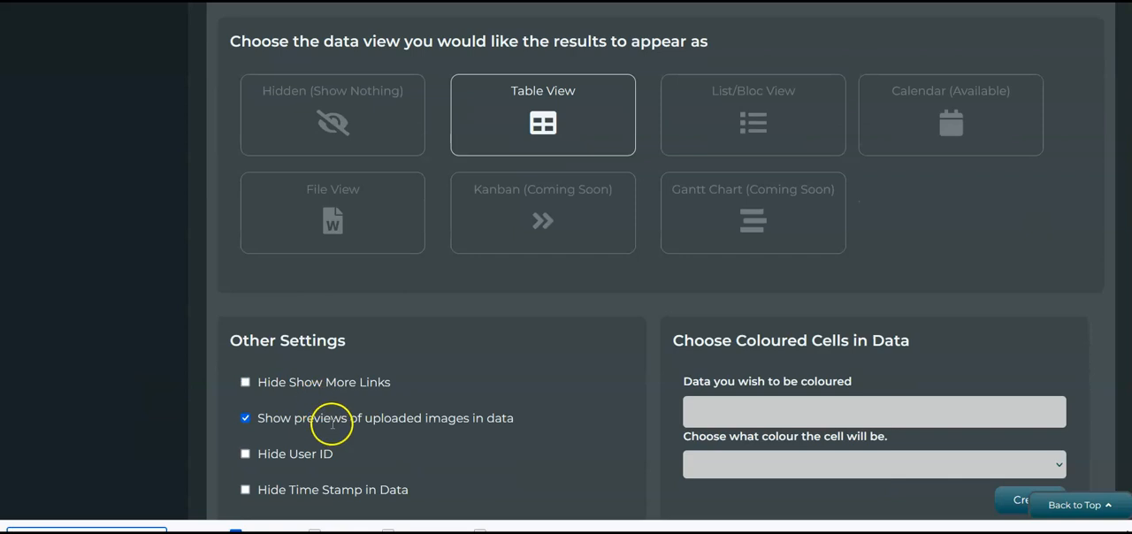
pyautogui.scroll(1, 315, 416)
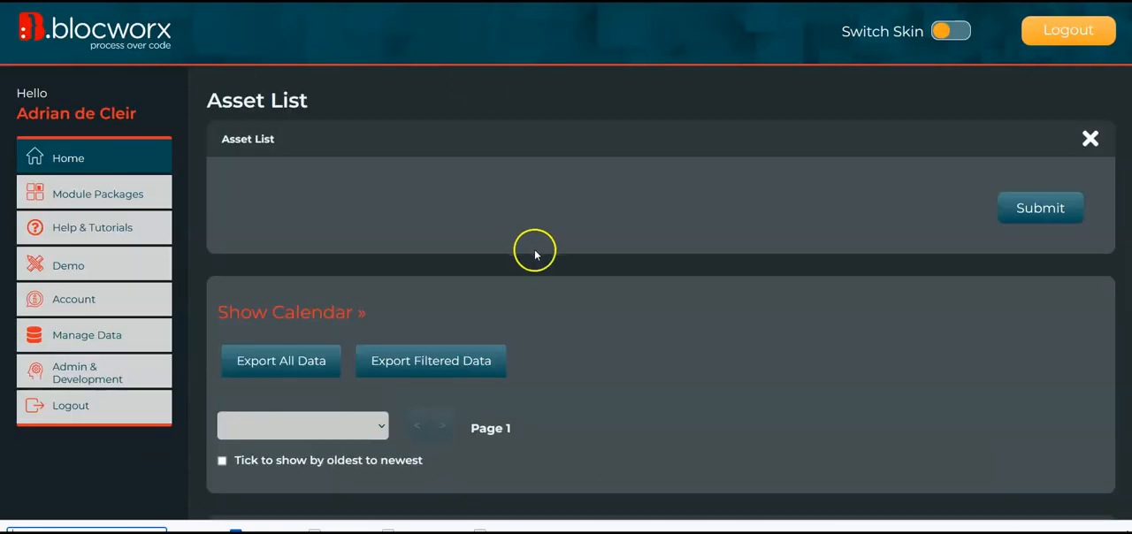
pyautogui.scroll(-2, 566, 265)
pyautogui.scroll(-2, 566, 265)
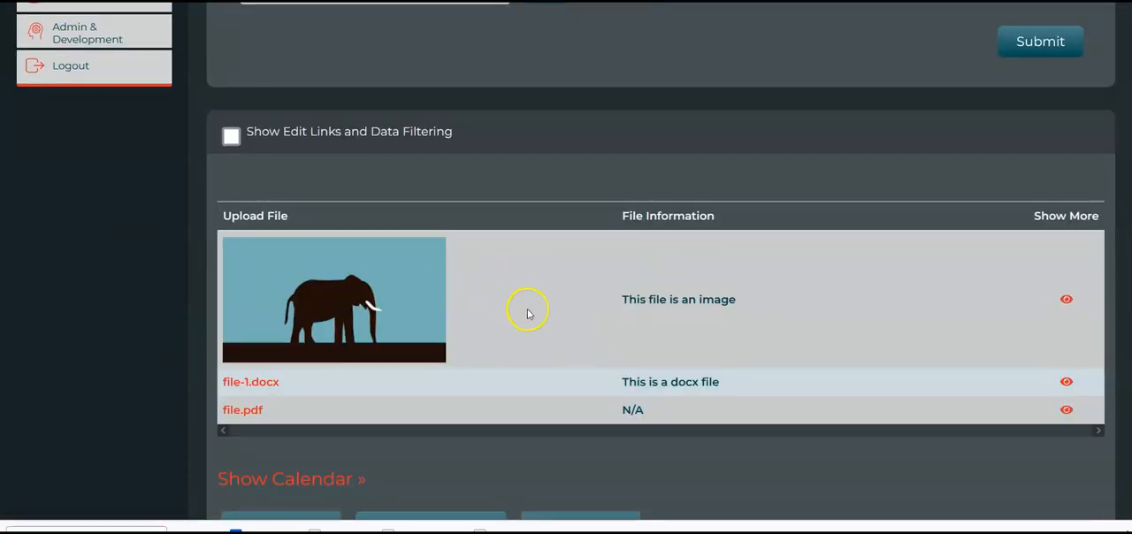
# Examine the Asset List entry form and the submitted rows, including the Show More column
pyautogui.scroll(1, 523, 310)
pyautogui.scroll(3, 705, 327)
pyautogui.scroll(-3, 705, 327)
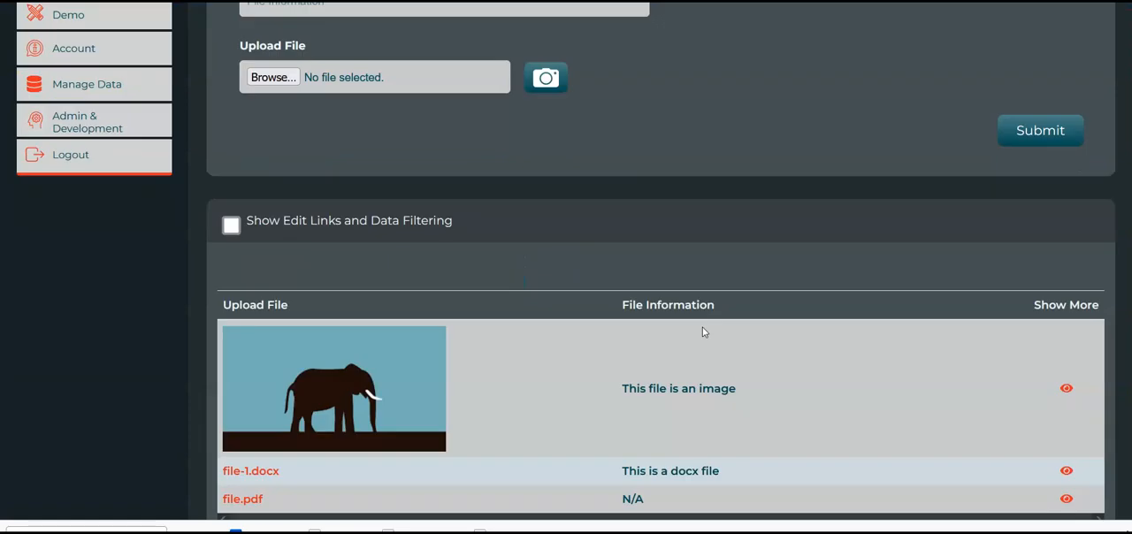
pyautogui.scroll(2, 703, 332)
pyautogui.scroll(-1, 704, 331)
pyautogui.scroll(-1, 705, 332)
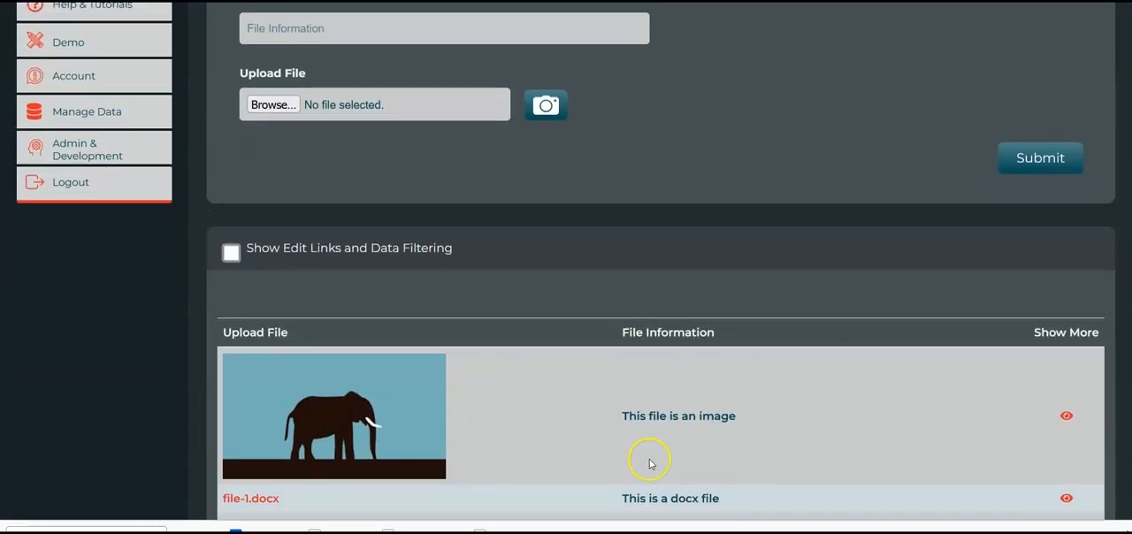
pyautogui.scroll(-1, 650, 464)
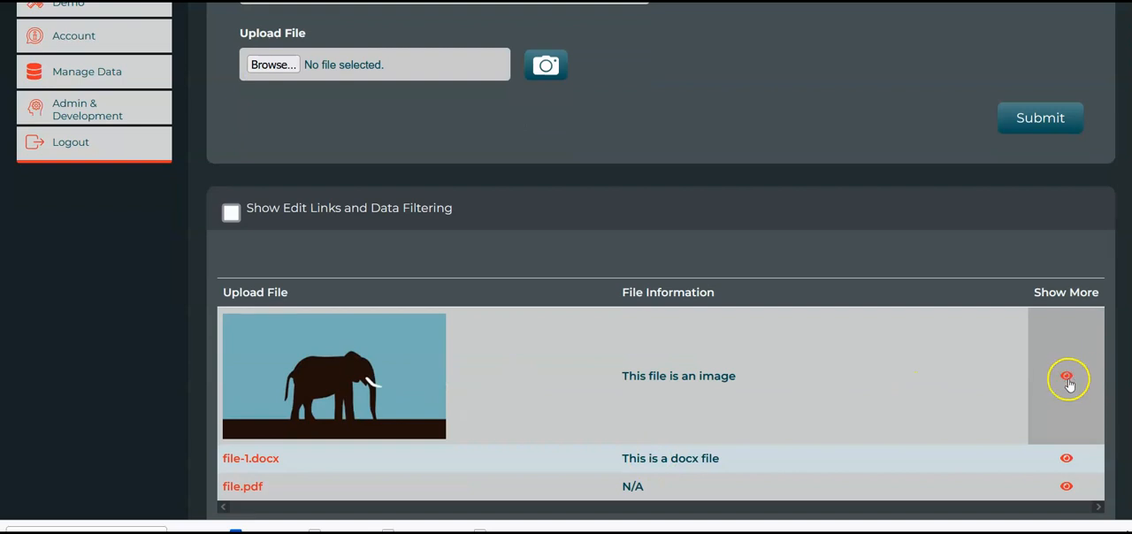
pyautogui.scroll(5, 737, 373)
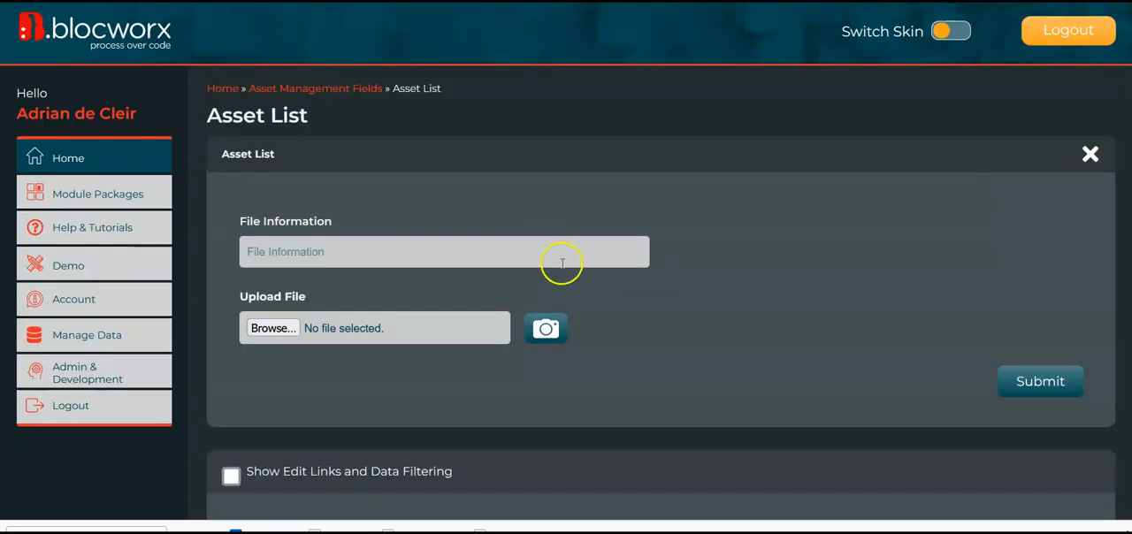
# Reopen the Asset List bloc in edit mode, proceeding past the live-data warning
pyautogui.scroll(-10, 619, 301)
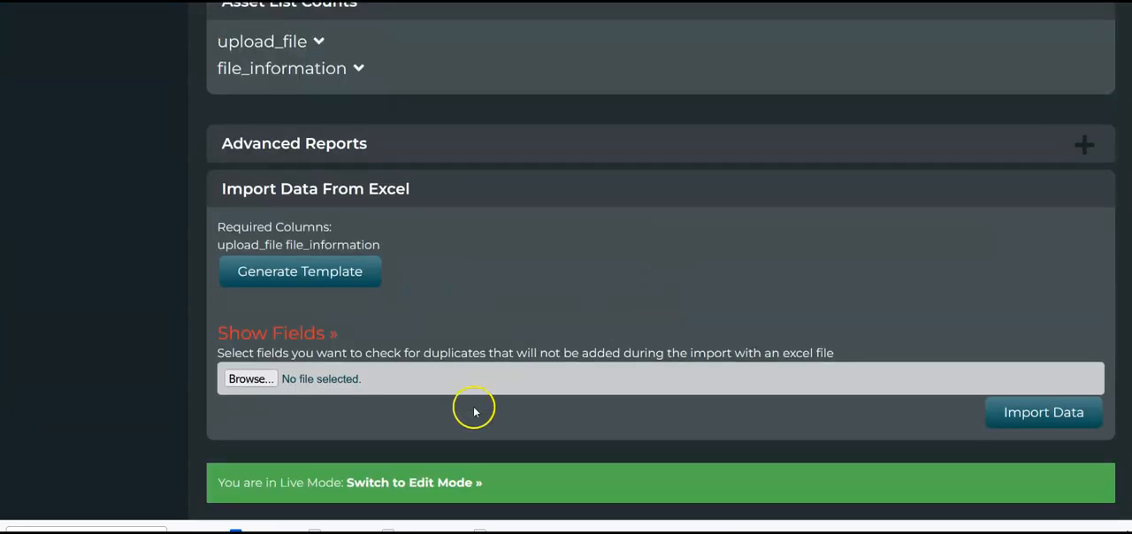
pyautogui.click(428, 483)
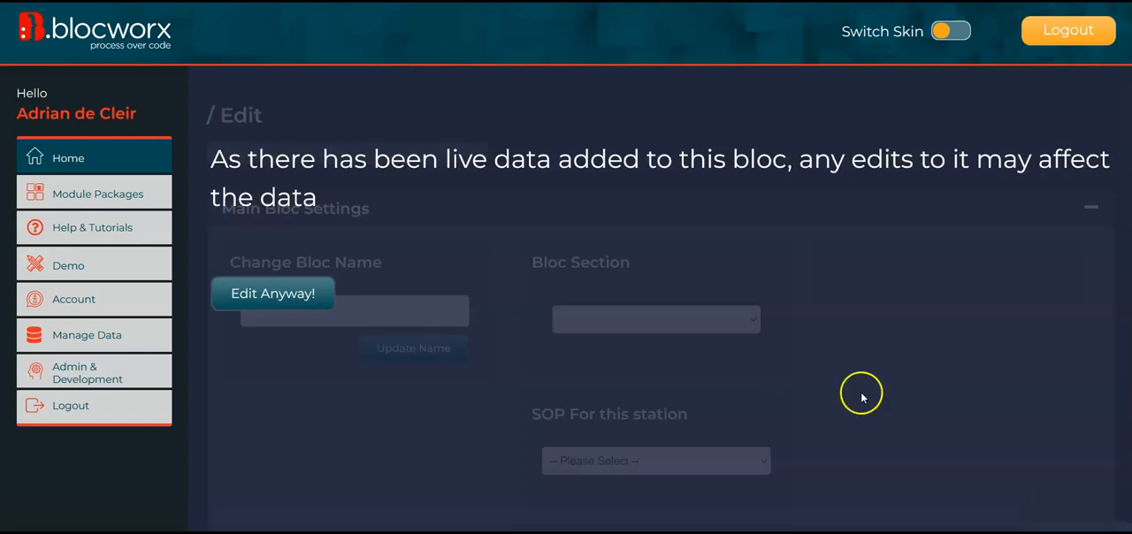
pyautogui.click(289, 297)
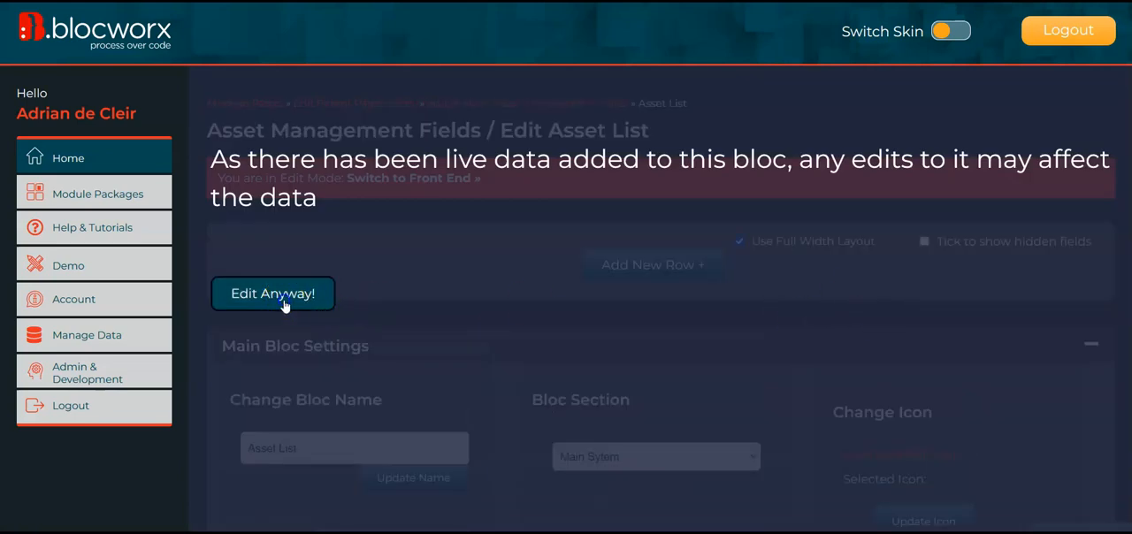
pyautogui.click(283, 301)
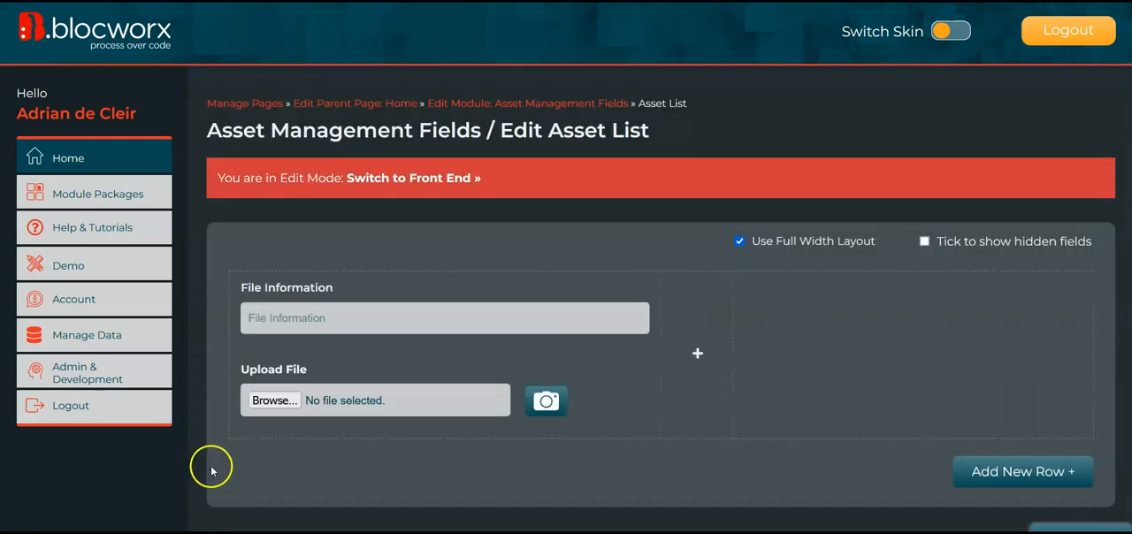
# Start adding an Auto Generate Field below the Upload File field in the Asset List bloc
pyautogui.scroll(-2, 210, 471)
pyautogui.click(257, 322)
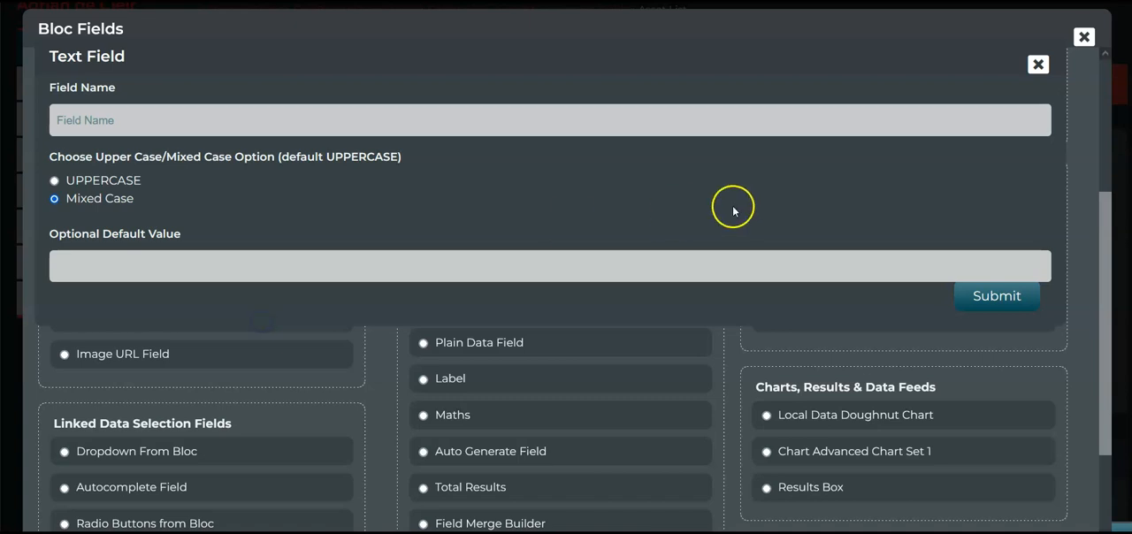
pyautogui.click(1039, 65)
pyautogui.scroll(-2, 610, 345)
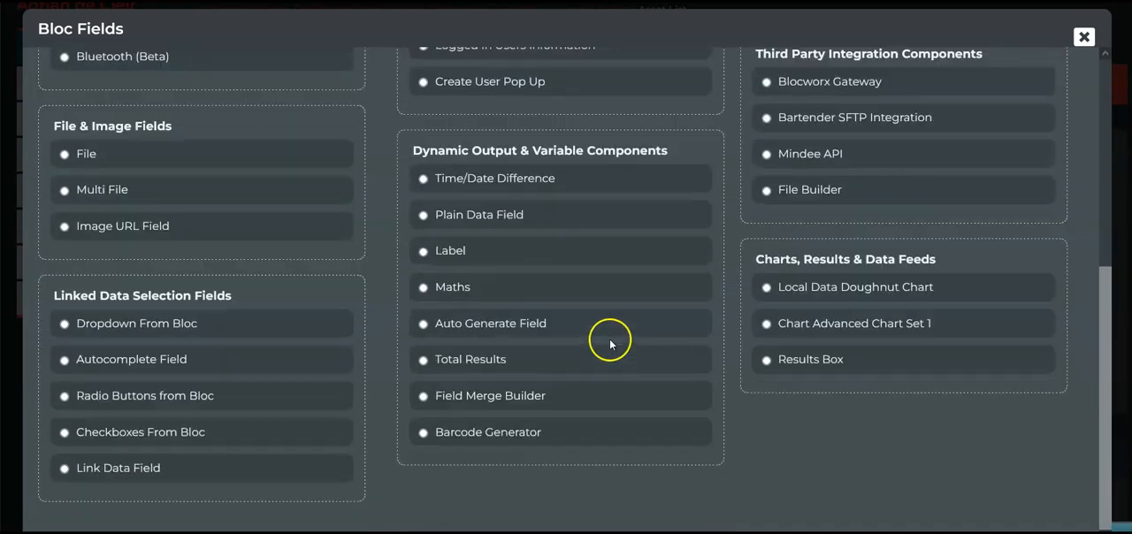
pyautogui.scroll(3, 486, 152)
pyautogui.scroll(-2, 488, 372)
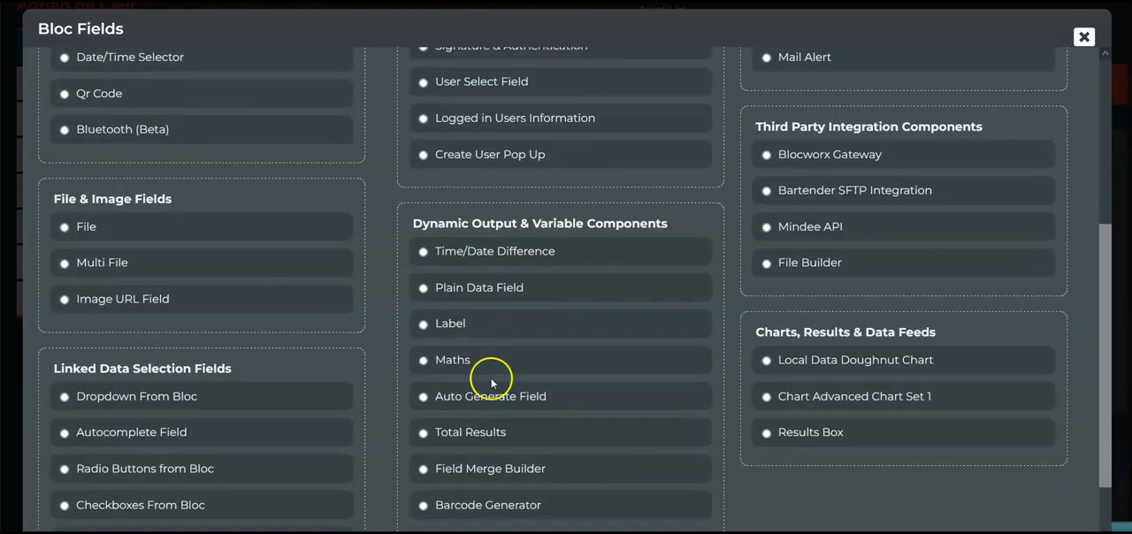
pyautogui.click(505, 397)
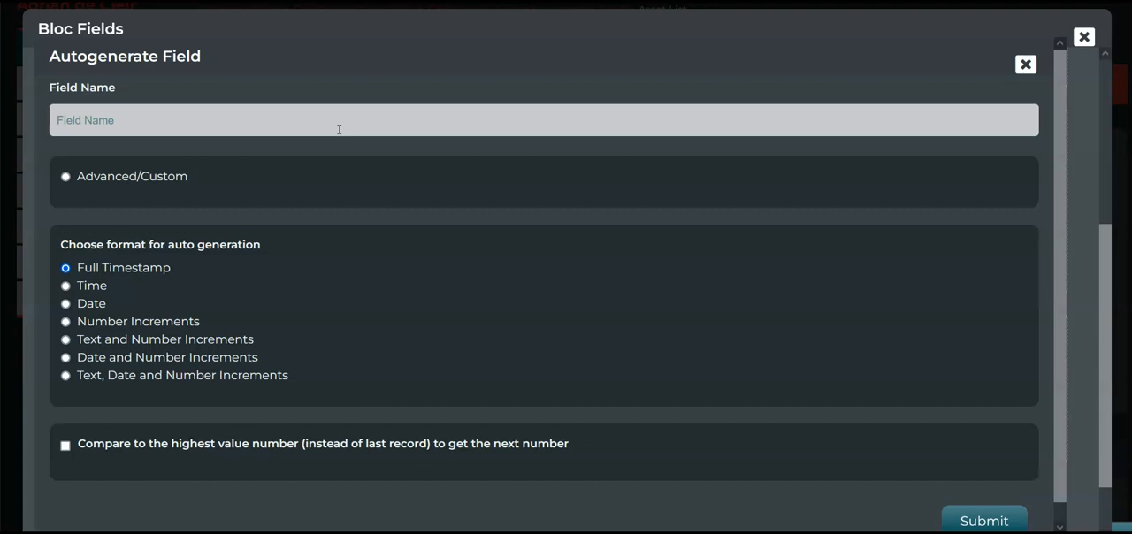
# Choose Text and Number Increments as the format for the auto-generated field
pyautogui.click(256, 129)
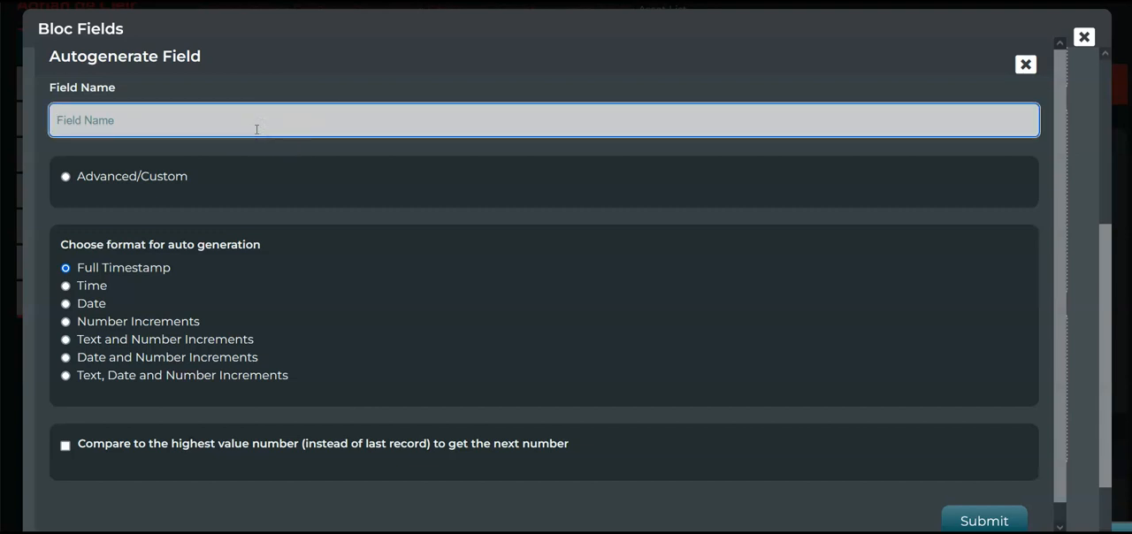
pyautogui.click(110, 177)
pyautogui.click(65, 340)
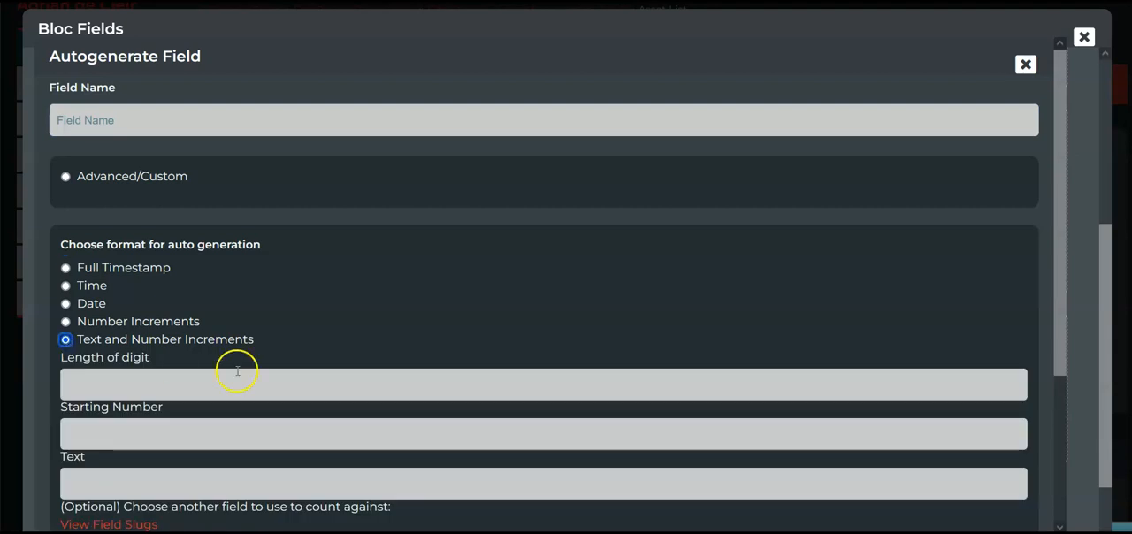
pyautogui.scroll(-1, 184, 185)
pyautogui.scroll(1, 197, 223)
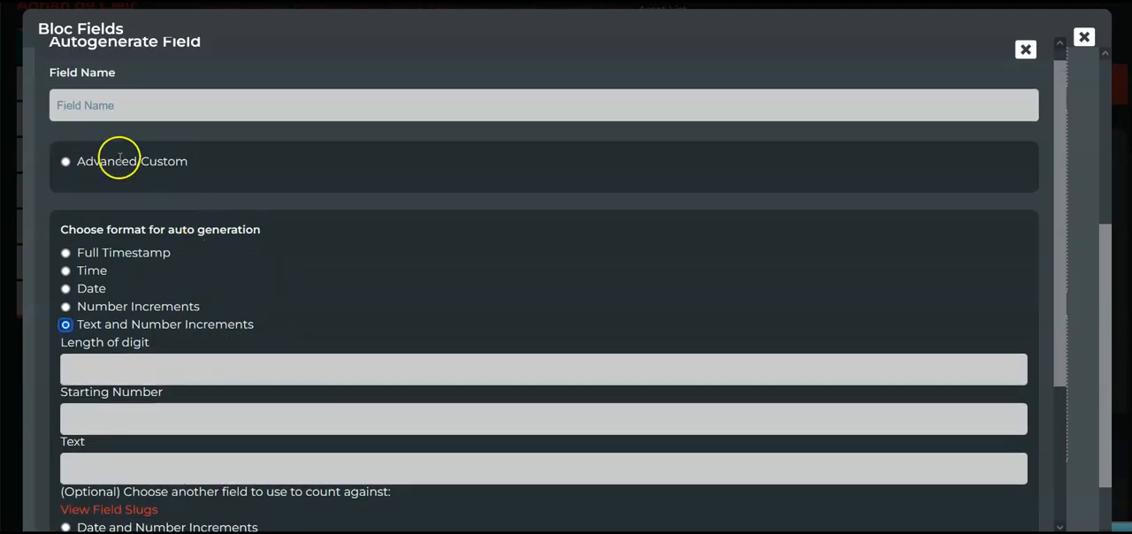
# Name the field Asset Number, set digit length 5, starting number 00001 and text ASSETNUMBER, and submit it
pyautogui.click(105, 101)
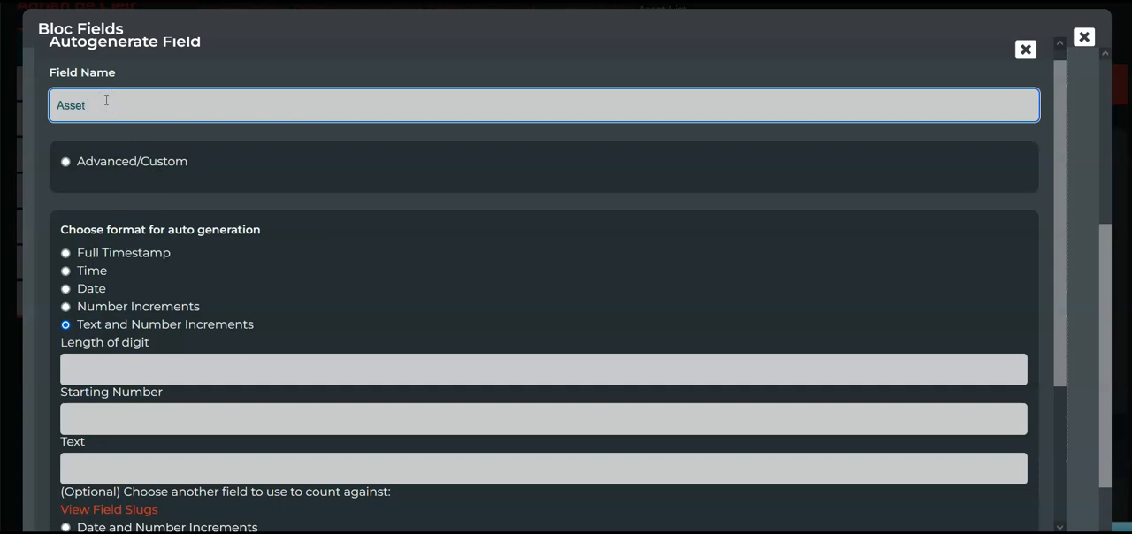
pyautogui.scroll(-2, 116, 237)
pyautogui.click(138, 328)
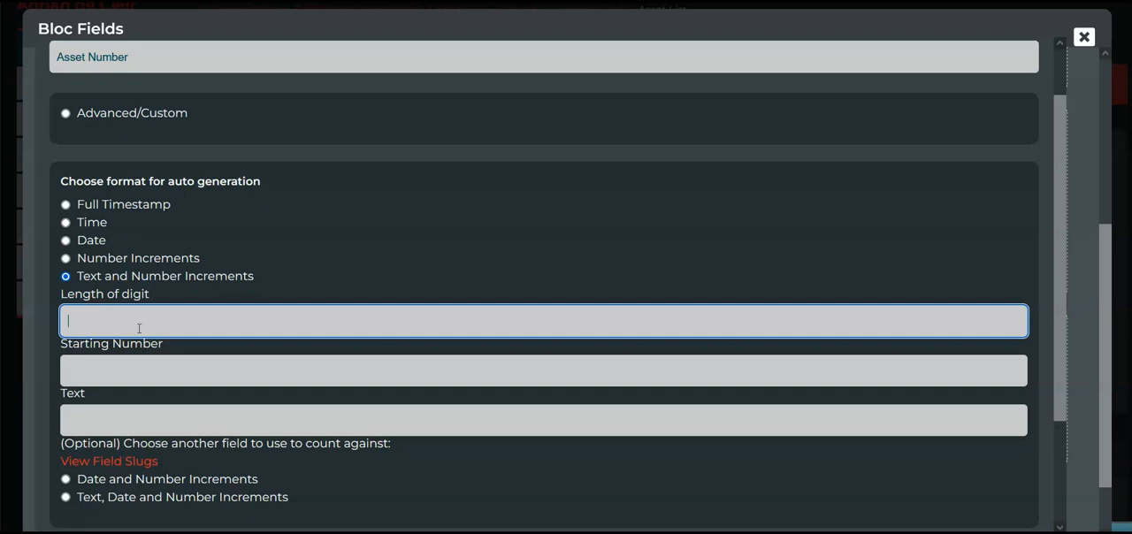
pyautogui.press('Tab')
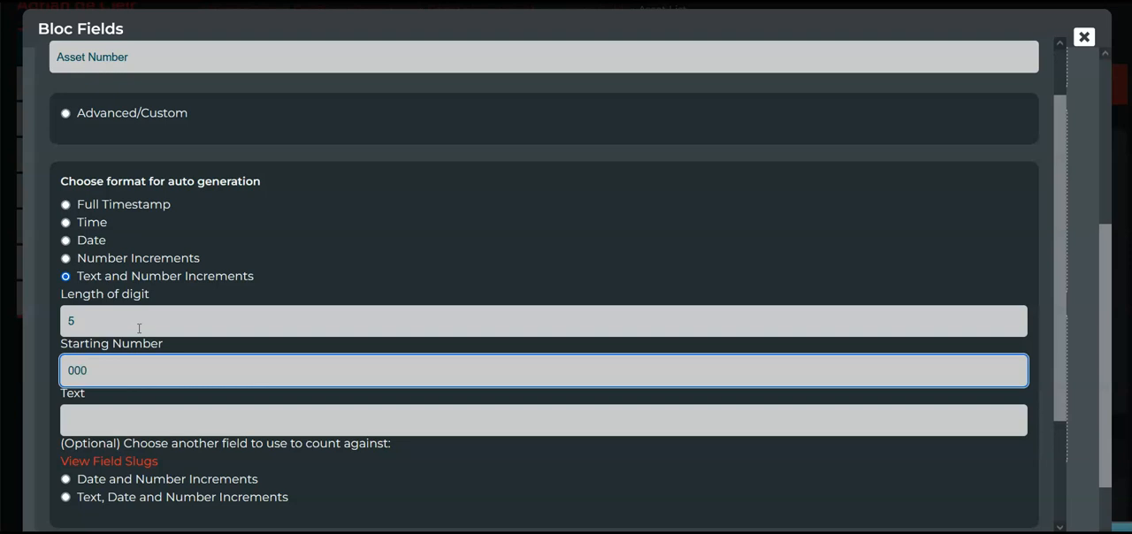
pyautogui.click(143, 430)
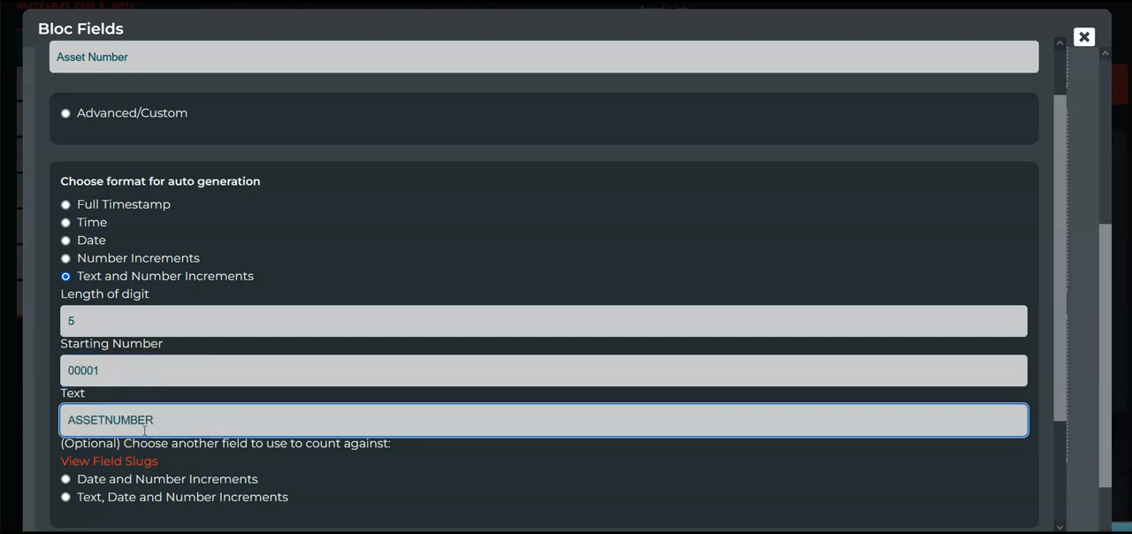
pyautogui.write('ASSETNUMBER')
pyautogui.scroll(-3, 265, 370)
pyautogui.click(1002, 505)
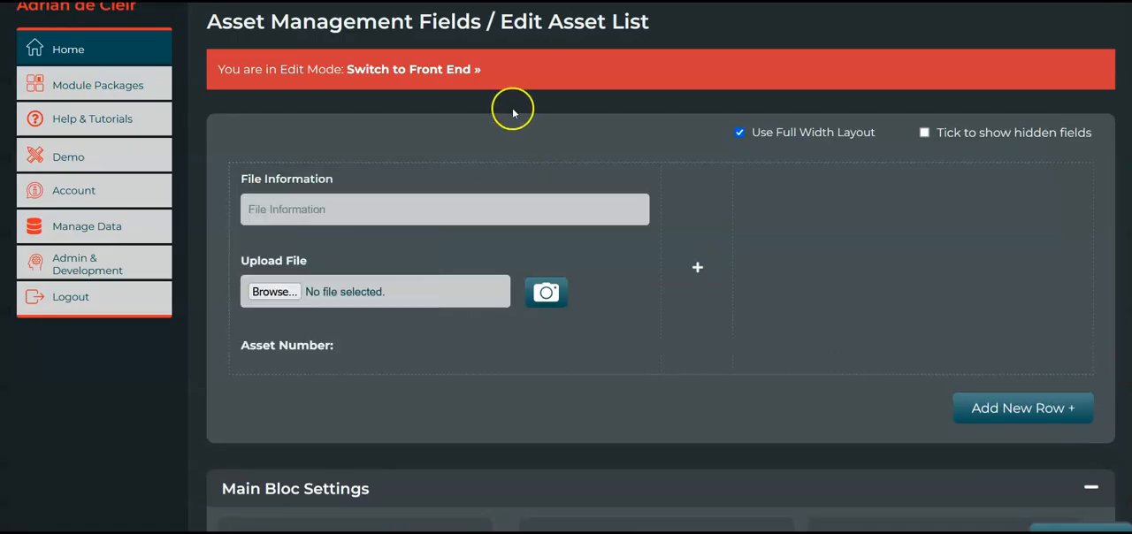
# Switch to the Asset List front end and submit three blank entries to test the Asset Number generation
pyautogui.click(426, 74)
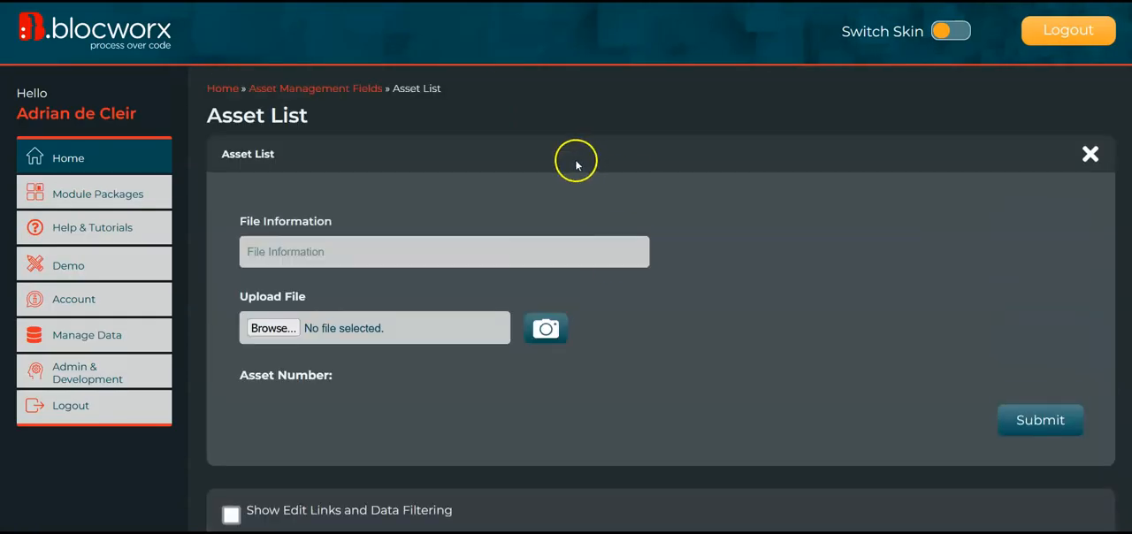
pyautogui.moveTo(390, 371); pyautogui.dragTo(468, 368)
pyautogui.click(468, 369)
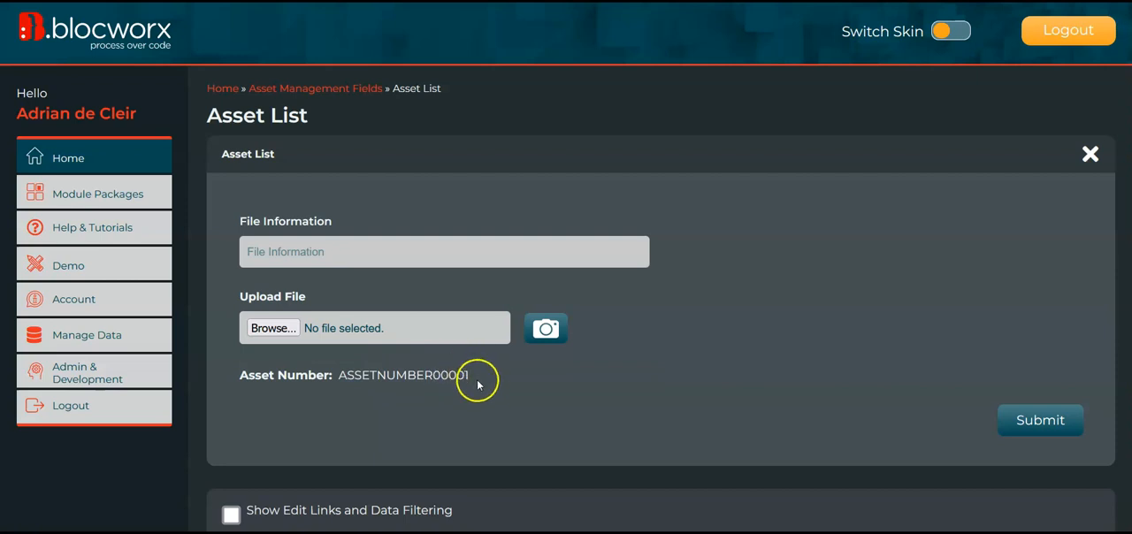
pyautogui.click(1080, 412)
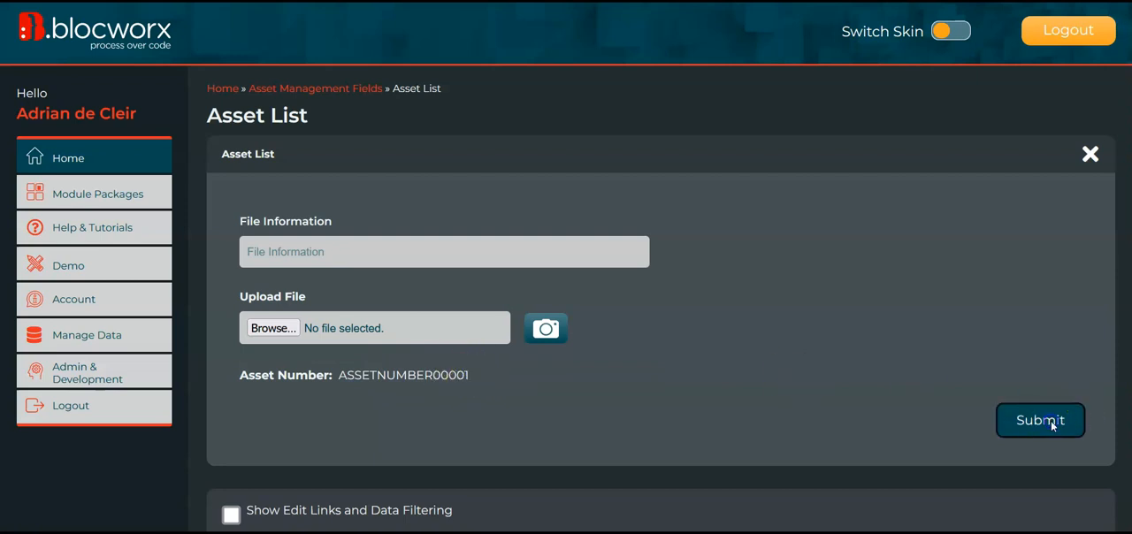
pyautogui.click(1037, 425)
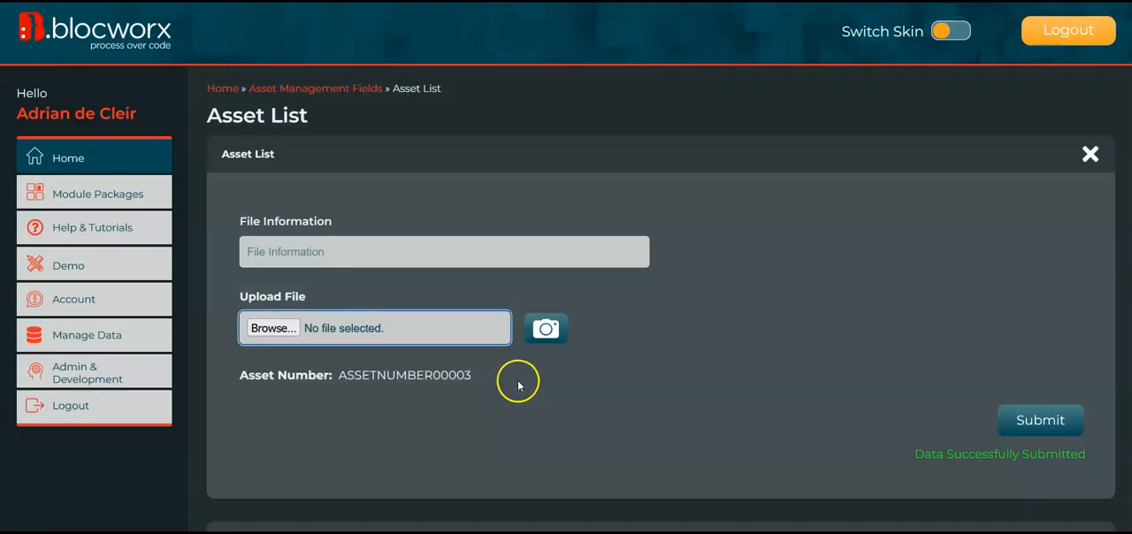
pyautogui.click(1021, 425)
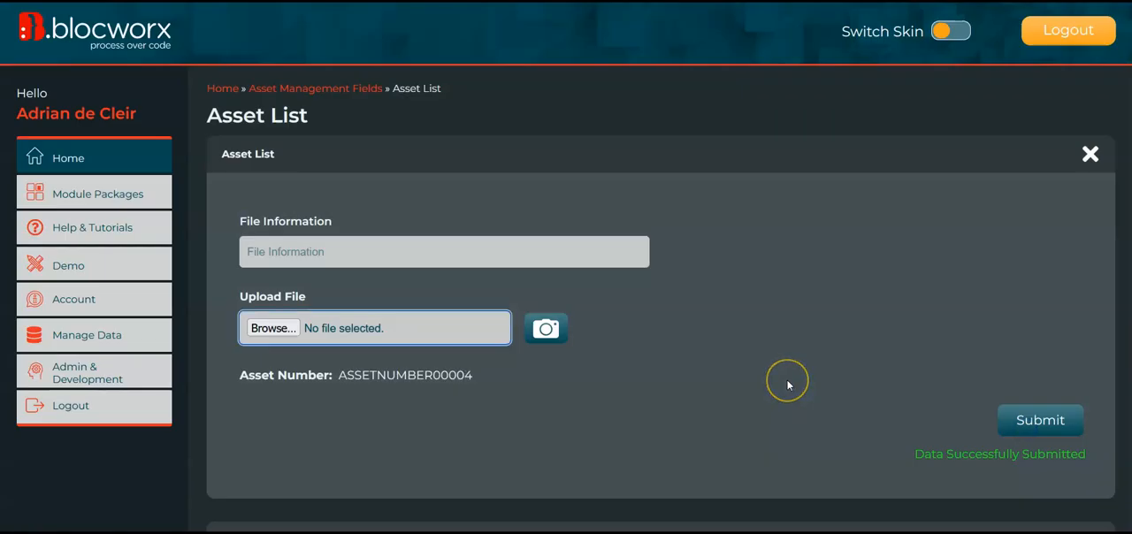
# Examine the Asset Number values in the submitted rows and in the Asset List entry form
pyautogui.scroll(-2, 788, 385)
pyautogui.scroll(1, 788, 385)
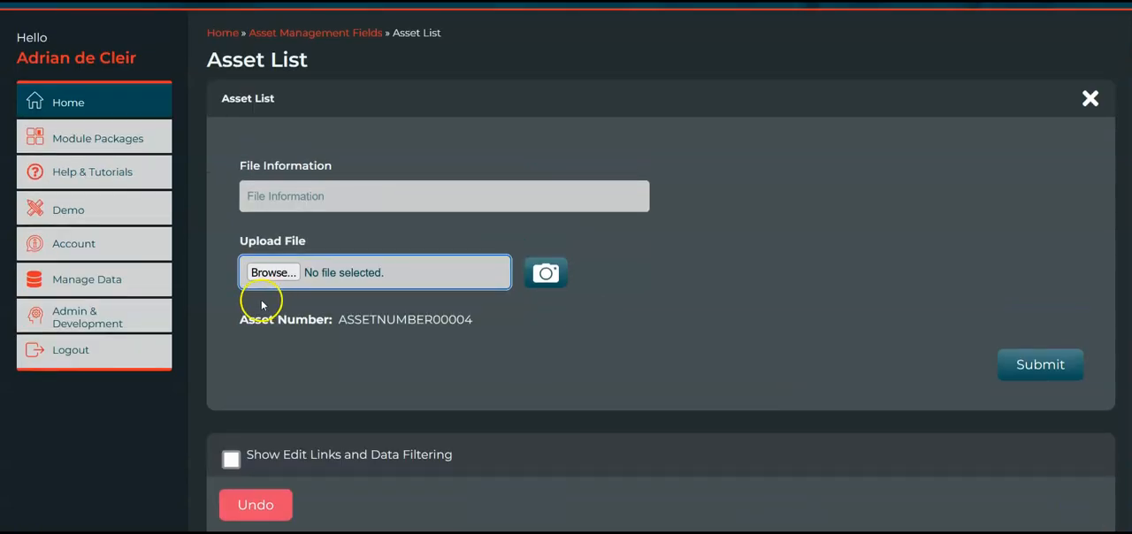
pyautogui.scroll(-2, 442, 375)
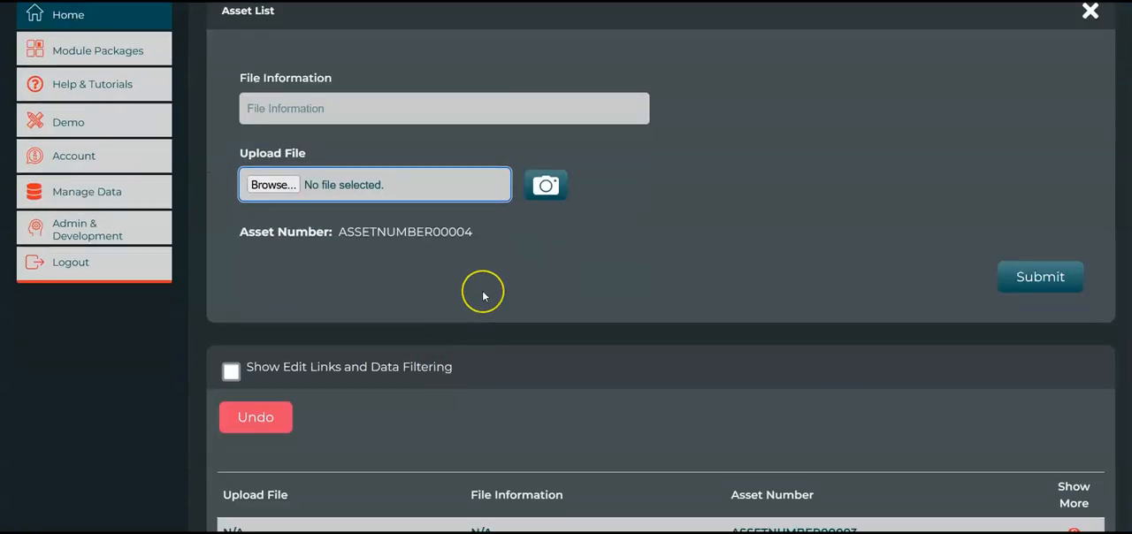
pyautogui.scroll(1, 486, 288)
pyautogui.scroll(-3, 483, 296)
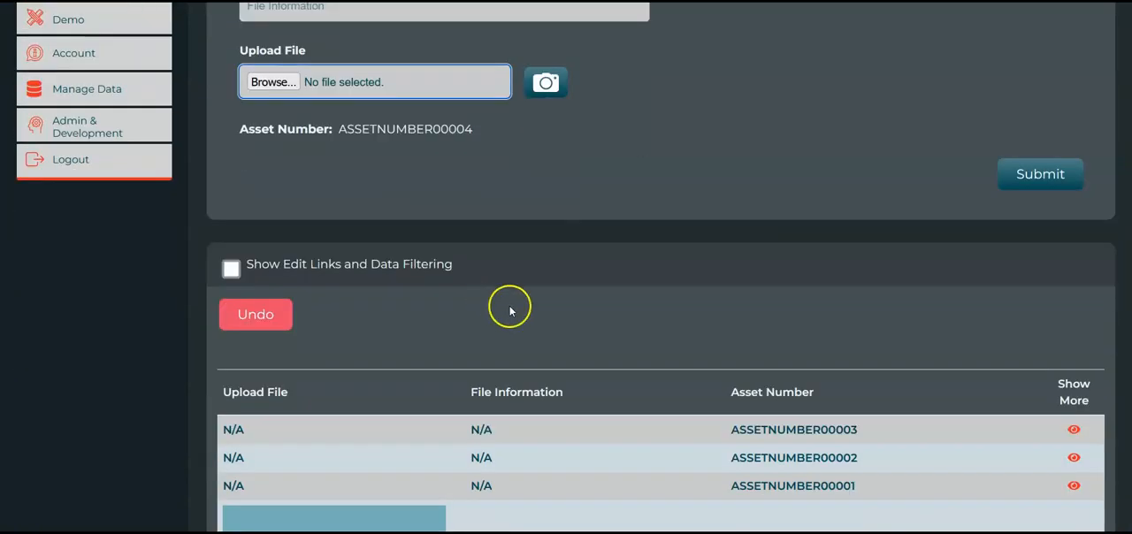
pyautogui.scroll(-5, 510, 311)
pyautogui.scroll(1, 510, 311)
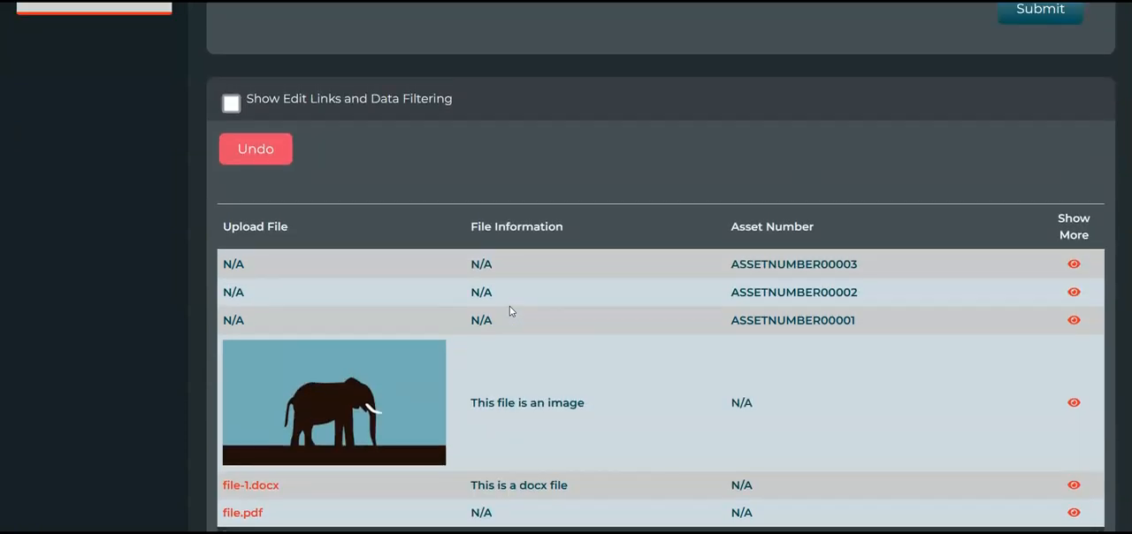
pyautogui.scroll(6, 510, 311)
pyautogui.scroll(-15, 510, 310)
pyautogui.scroll(18, 510, 310)
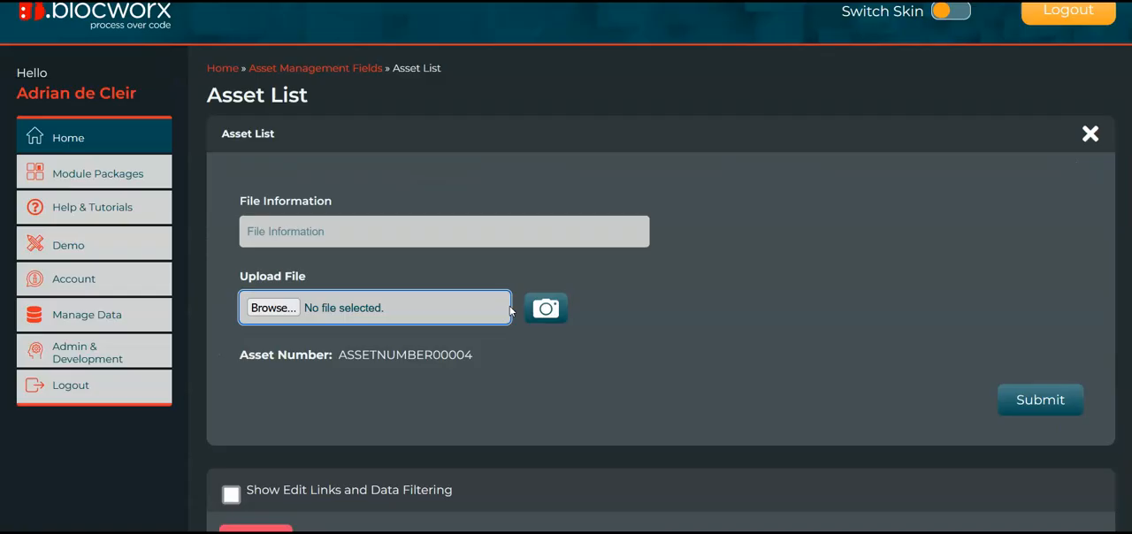
pyautogui.scroll(-18, 510, 310)
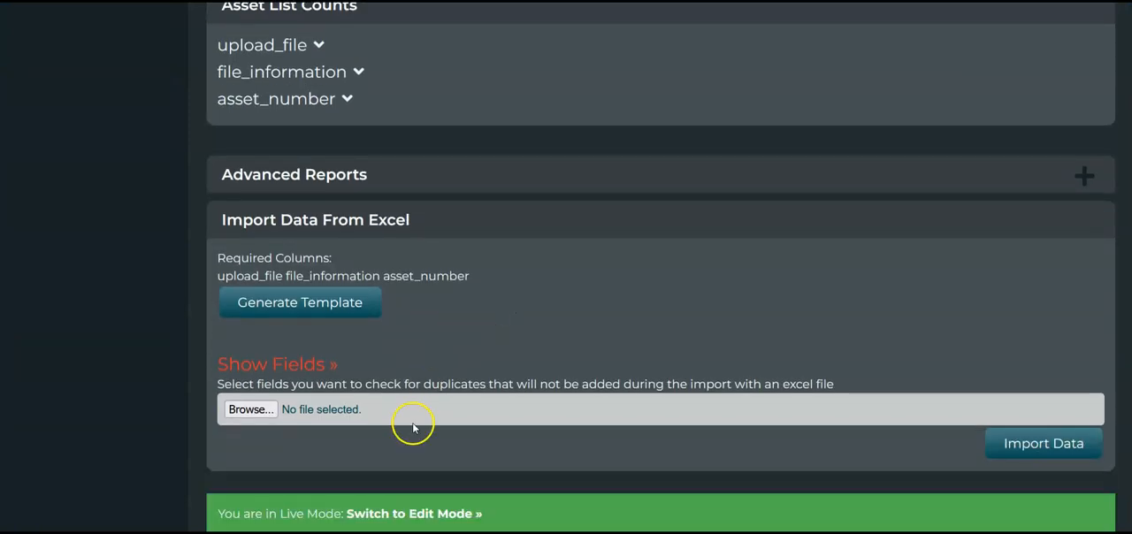
pyautogui.scroll(1, 413, 428)
pyautogui.scroll(-1, 414, 428)
# Open the Asset List bloc in edit mode again, accepting the live-data warning
pyautogui.click(424, 516)
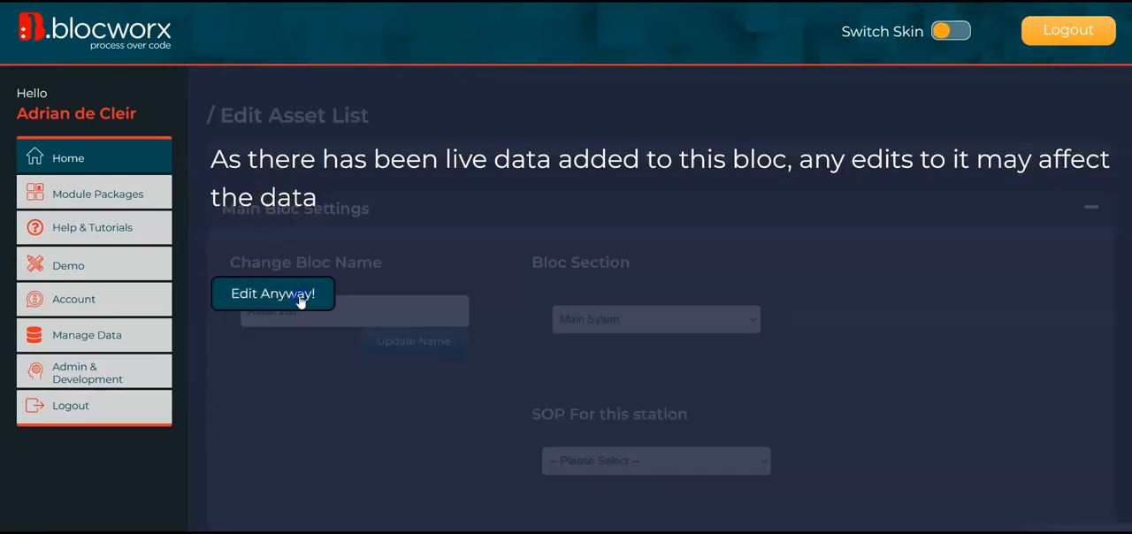
pyautogui.click(300, 297)
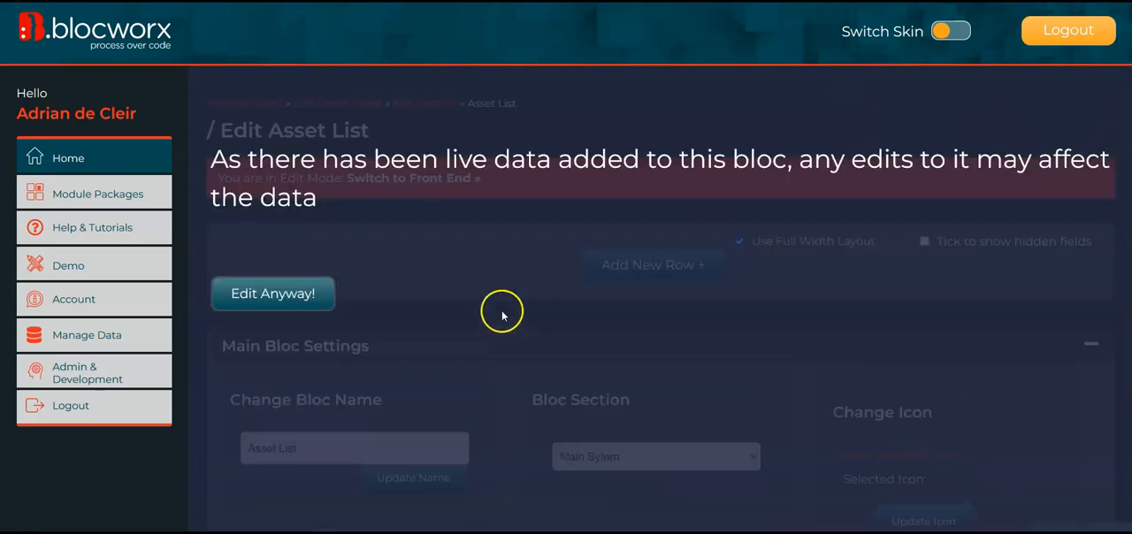
pyautogui.click(262, 296)
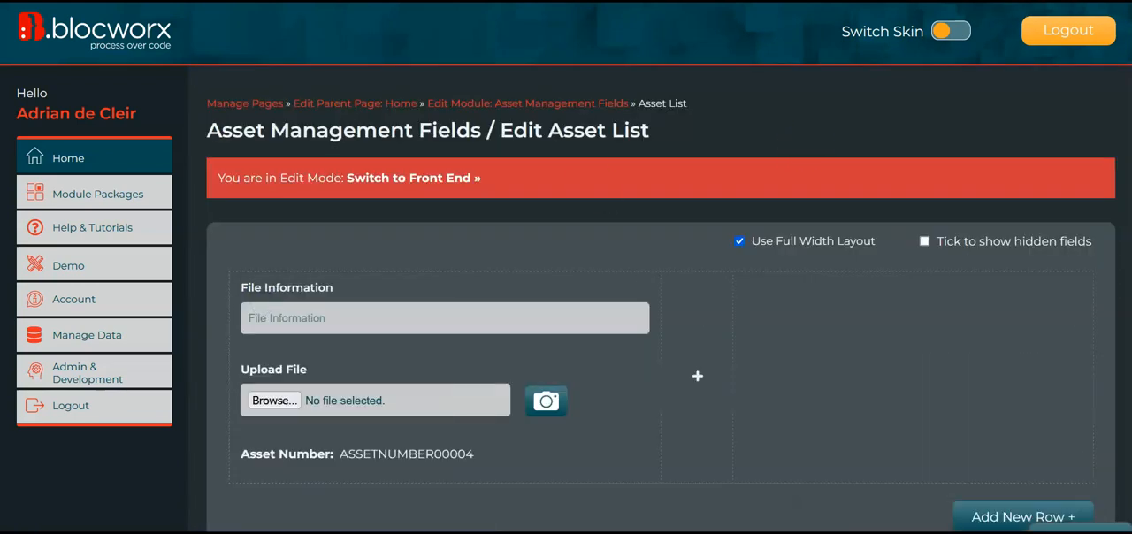
# Review the Link Data Field's setup options for the Asset List bloc and close the form without adding it
pyautogui.scroll(-3, 566, 265)
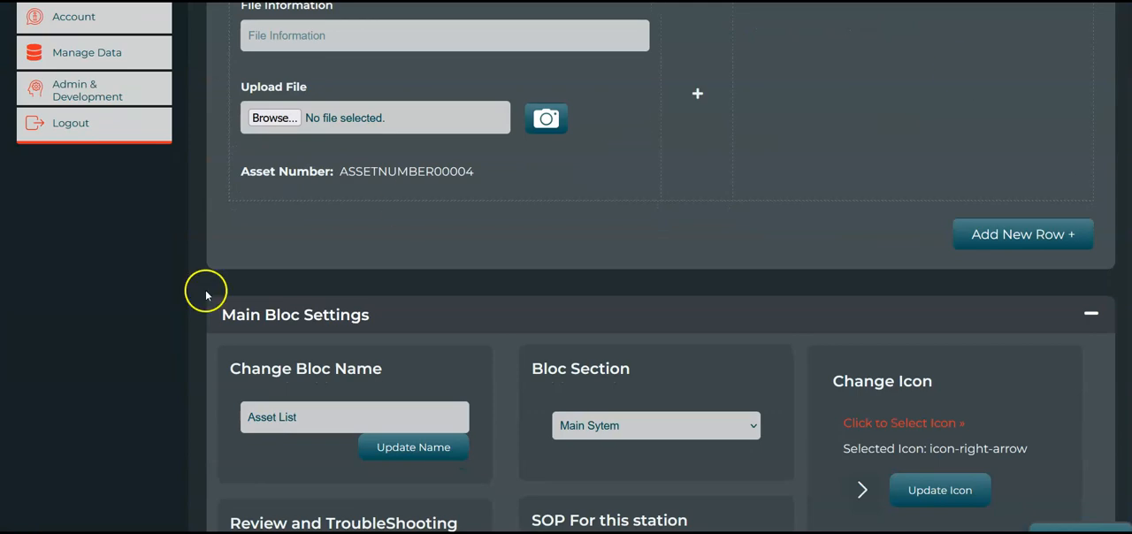
pyautogui.click(277, 194)
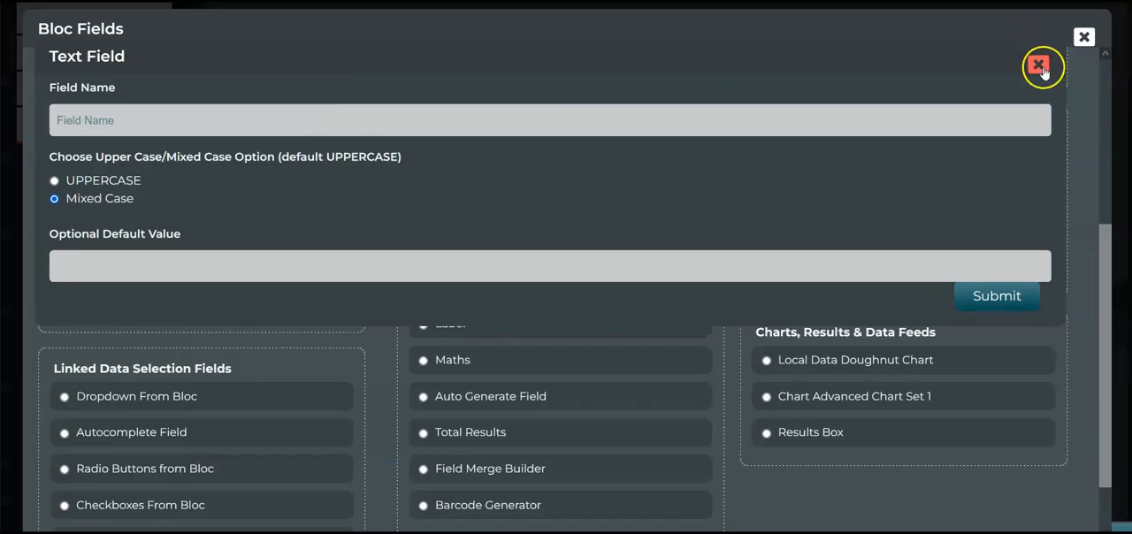
pyautogui.click(1036, 63)
pyautogui.scroll(-1, 414, 330)
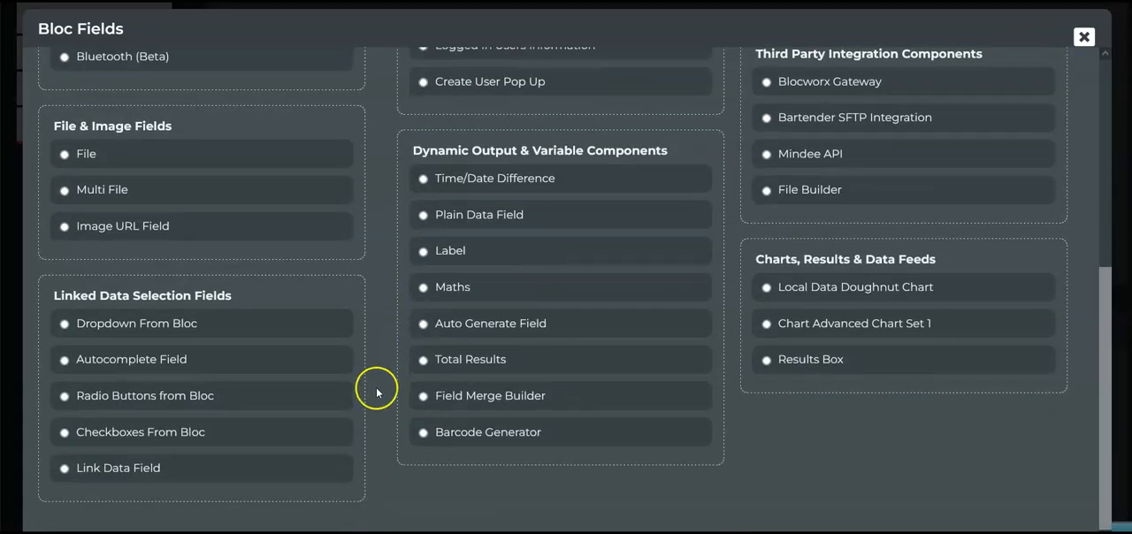
pyautogui.click(138, 469)
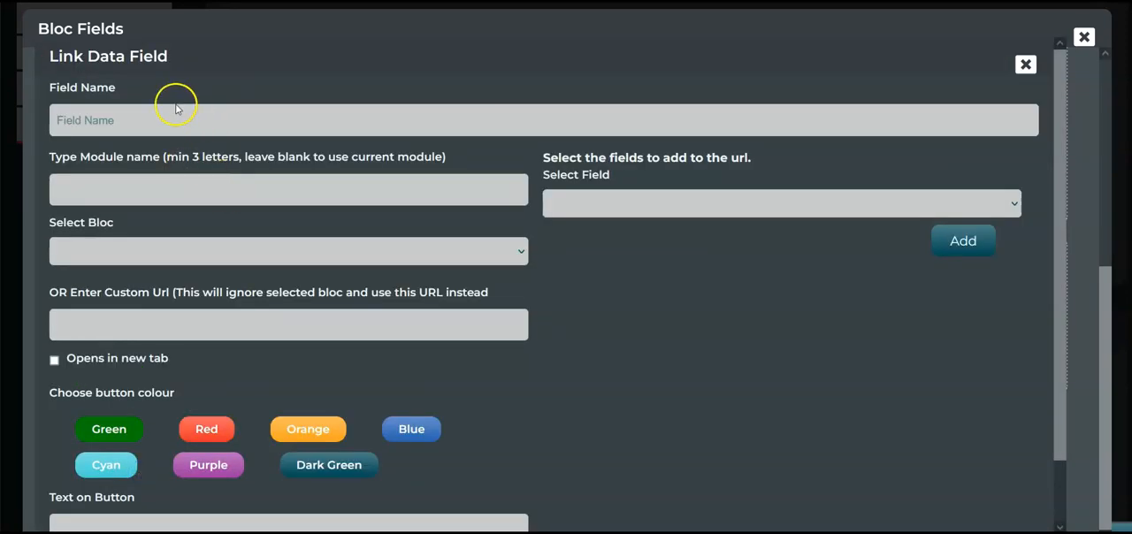
pyautogui.scroll(-1, 309, 233)
pyautogui.scroll(1, 310, 237)
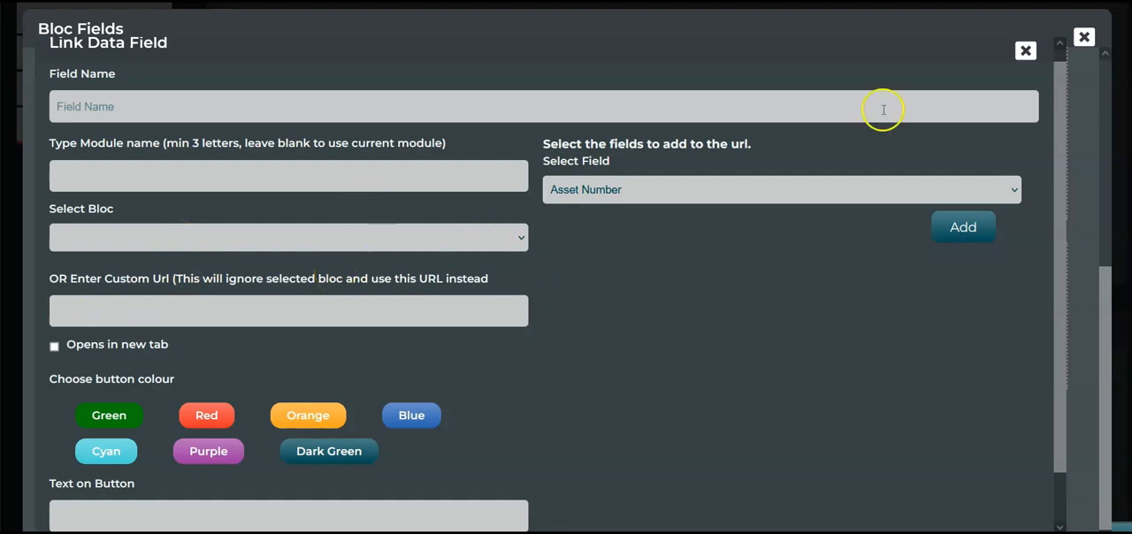
pyautogui.click(1026, 51)
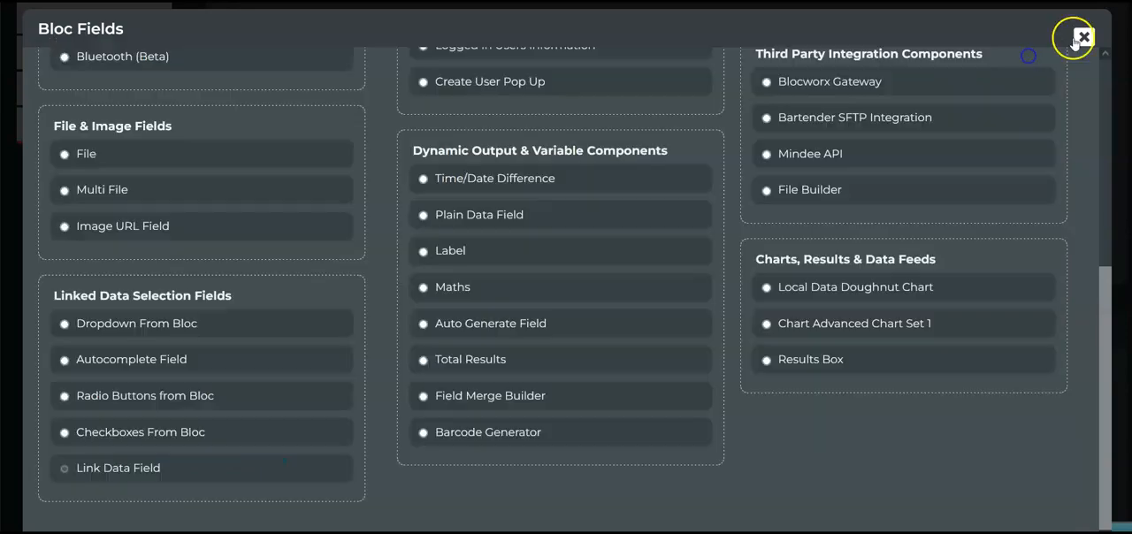
pyautogui.click(1081, 38)
# Go back to the Asset Management Fields module and add a bloc named Calibration Records to the Main Sytem section
pyautogui.scroll(3, 699, 104)
pyautogui.click(583, 105)
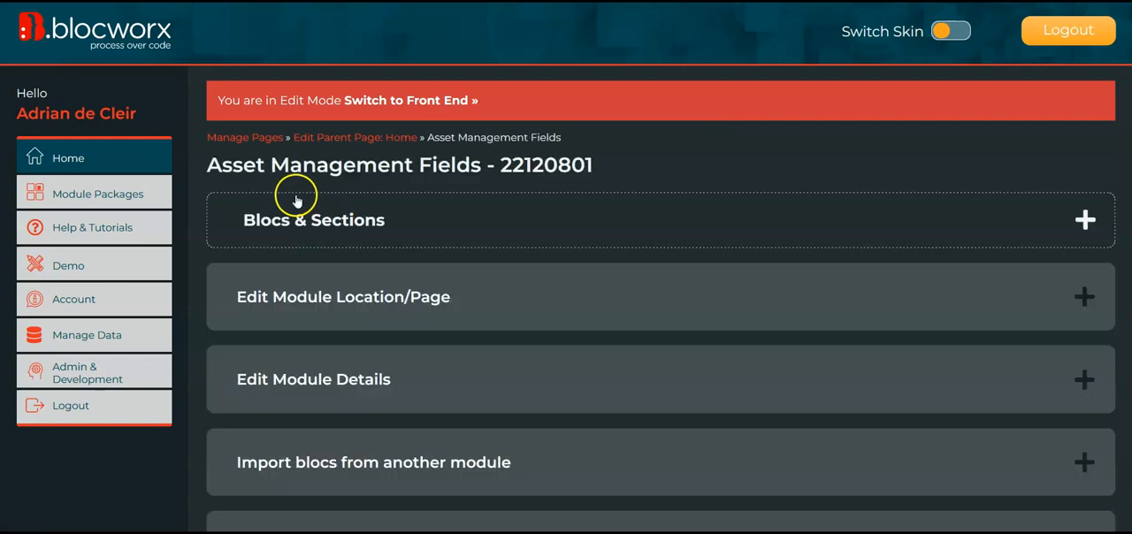
pyautogui.click(316, 220)
pyautogui.scroll(-1, 629, 385)
pyautogui.click(503, 446)
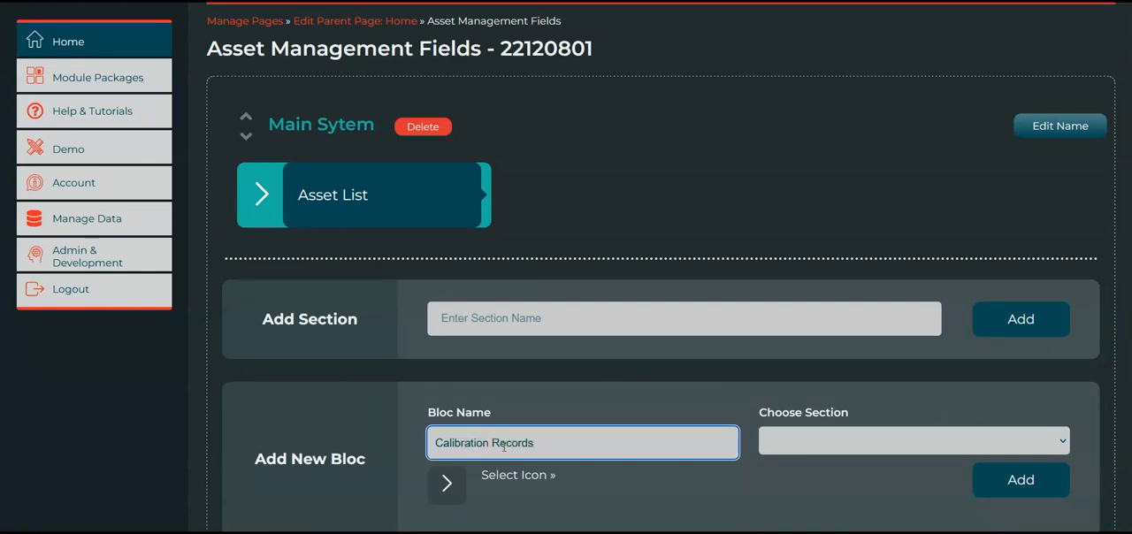
pyautogui.click(960, 430)
pyautogui.click(906, 483)
pyautogui.click(1037, 489)
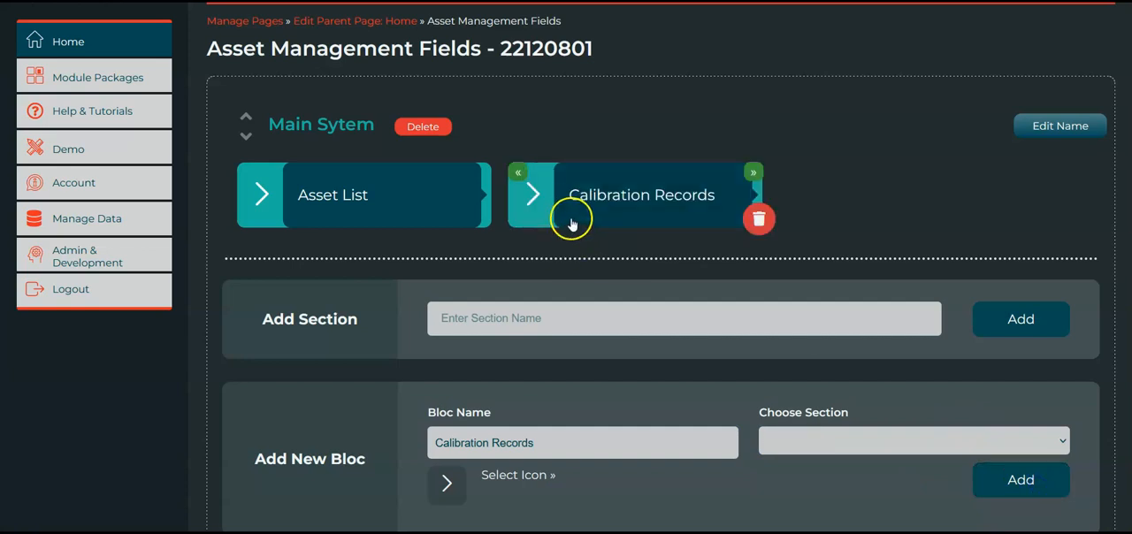
# Open the Calibration Records bloc in edit mode, accepting the live-data warning, and add a new row to its form
pyautogui.click(599, 209)
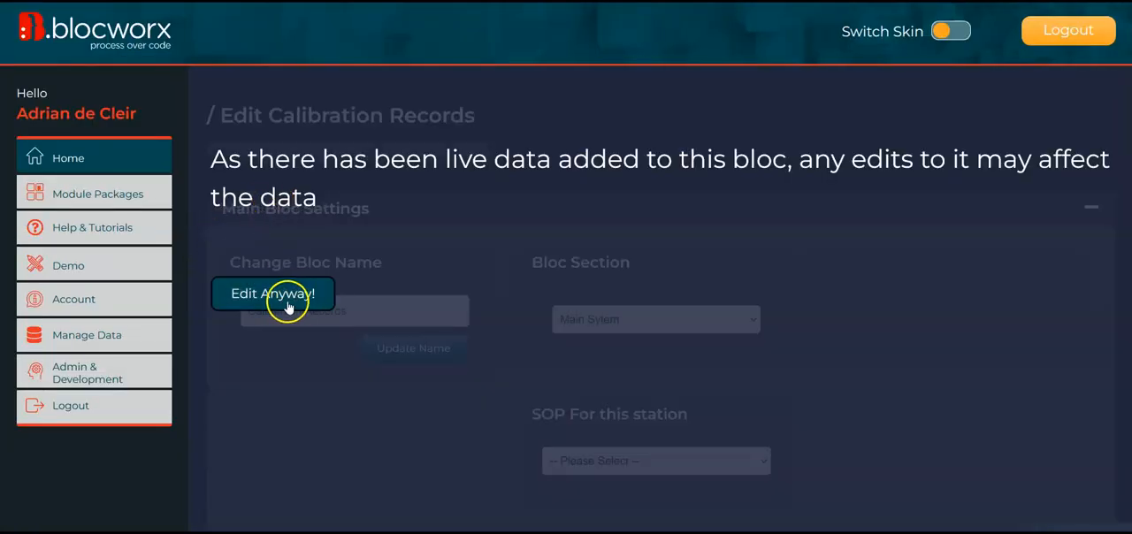
pyautogui.click(258, 290)
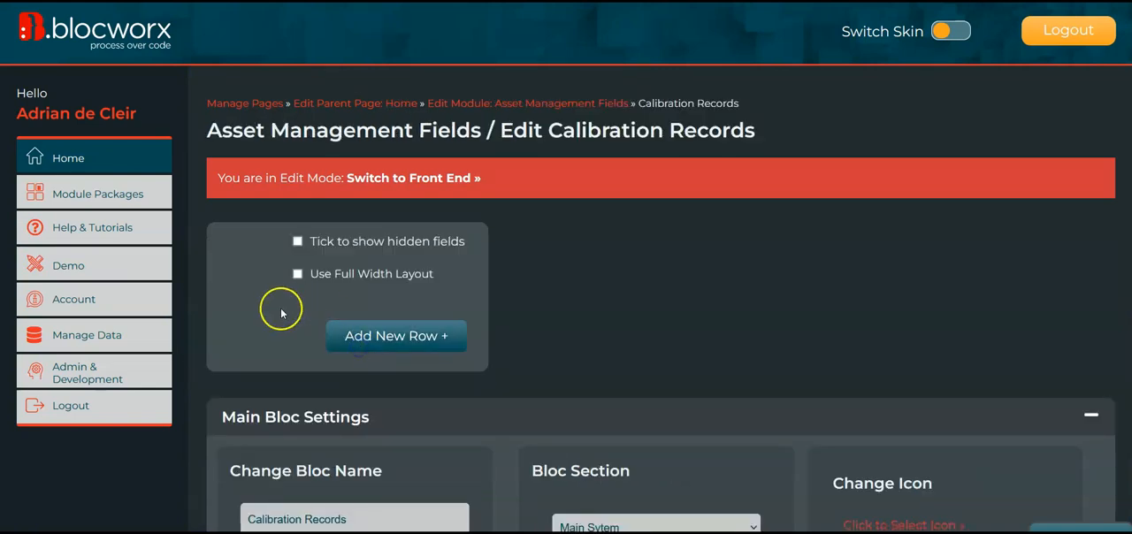
pyautogui.click(382, 344)
# Choose a width for a new item in the row and add a mixed-case Text Field named Asset Number
pyautogui.click(249, 334)
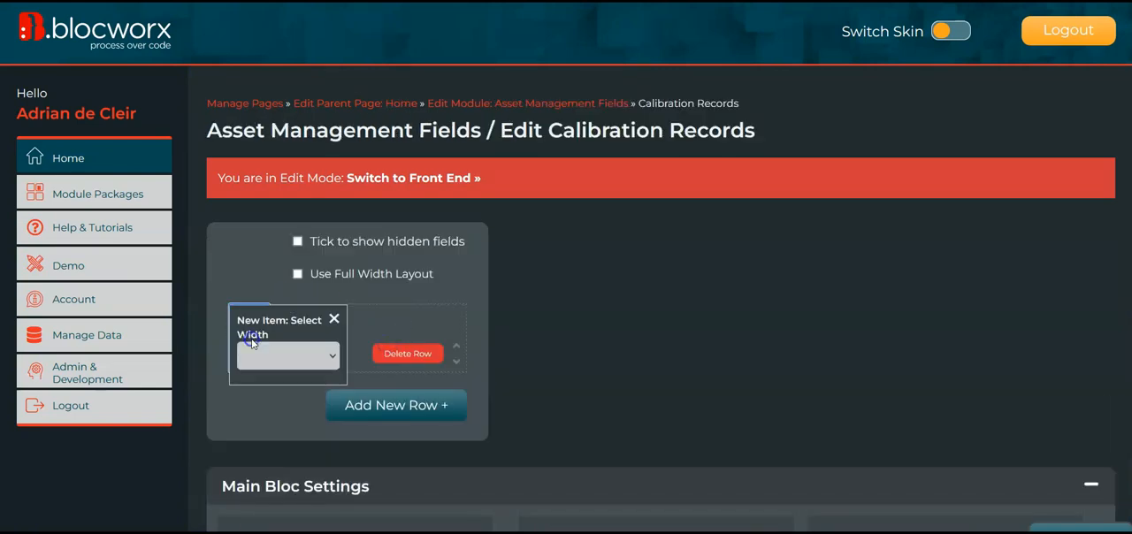
pyautogui.click(271, 359)
pyautogui.click(265, 463)
pyautogui.click(250, 370)
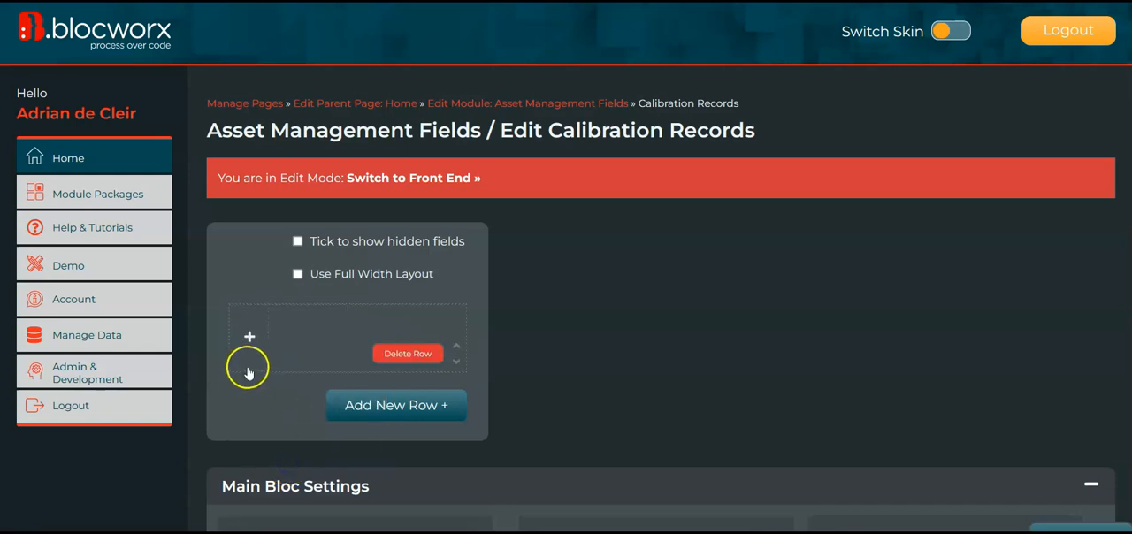
pyautogui.click(264, 362)
pyautogui.click(231, 121)
pyautogui.write('Asset Number')
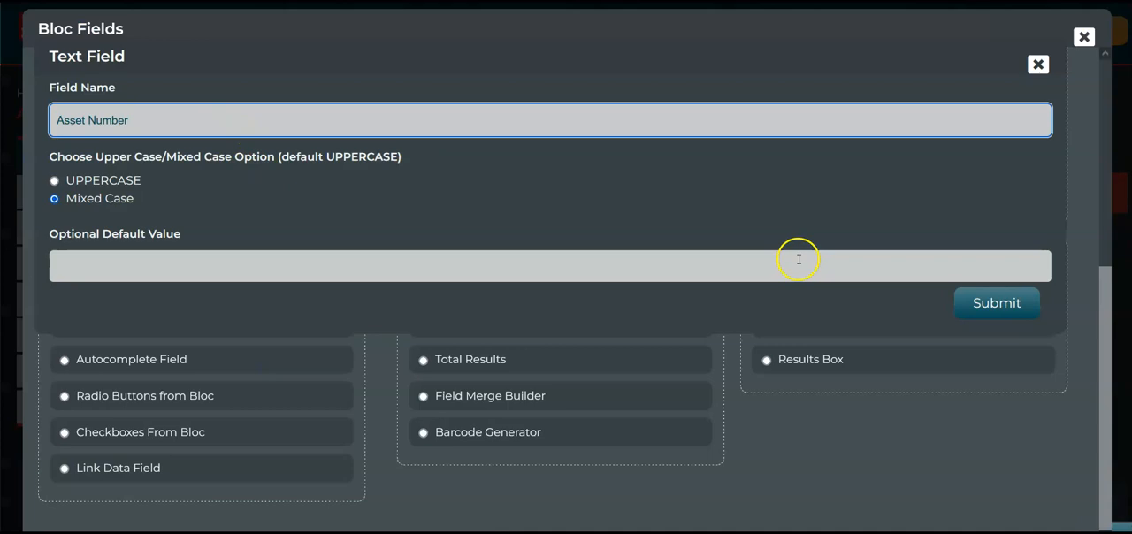
pyautogui.click(997, 303)
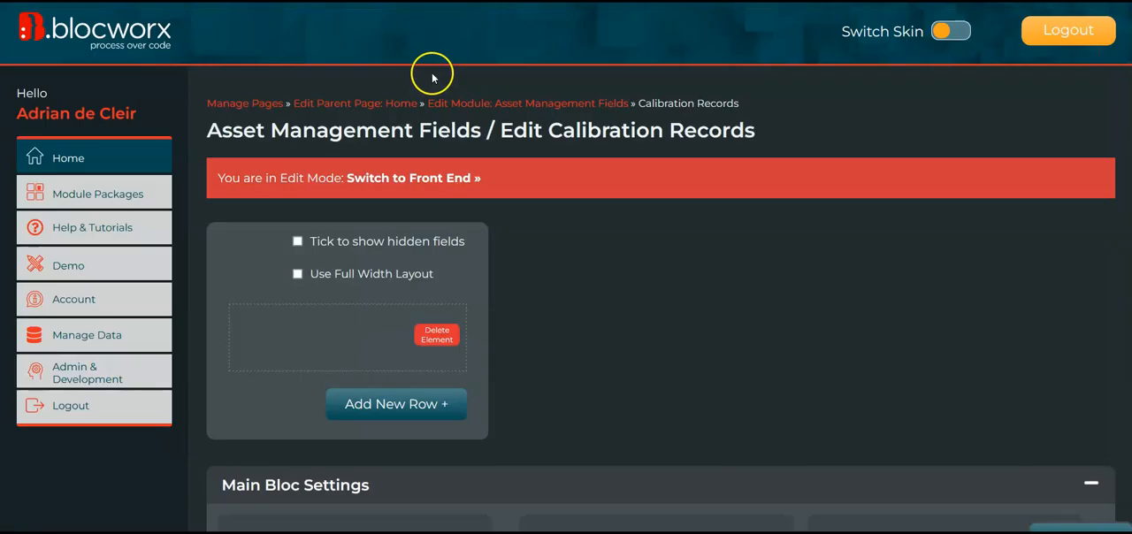
# Return to the Asset Management Fields module and open the Asset List bloc in edit mode, accepting the live-data warning
pyautogui.click(493, 104)
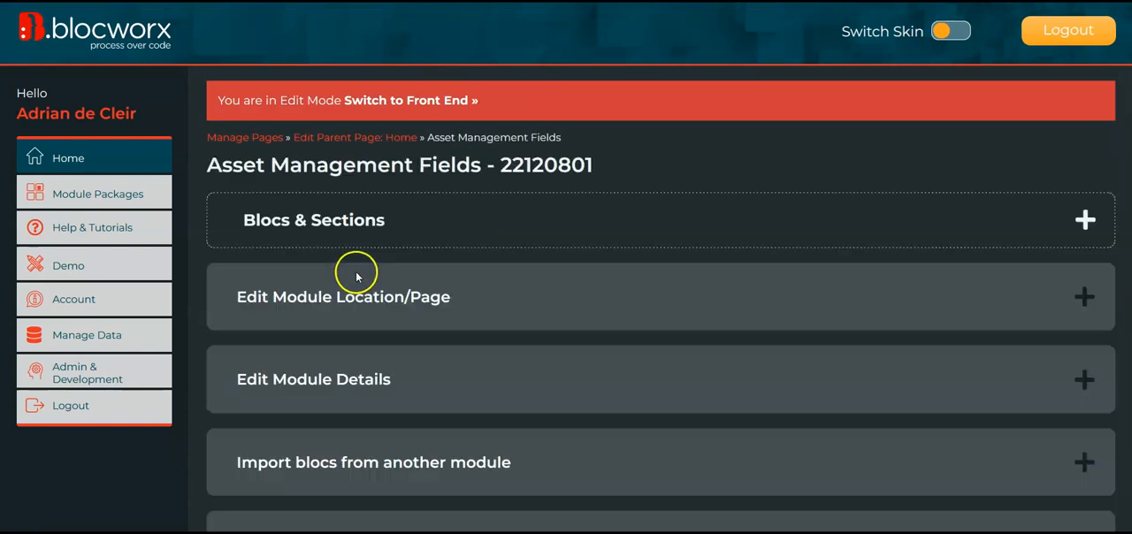
pyautogui.click(346, 221)
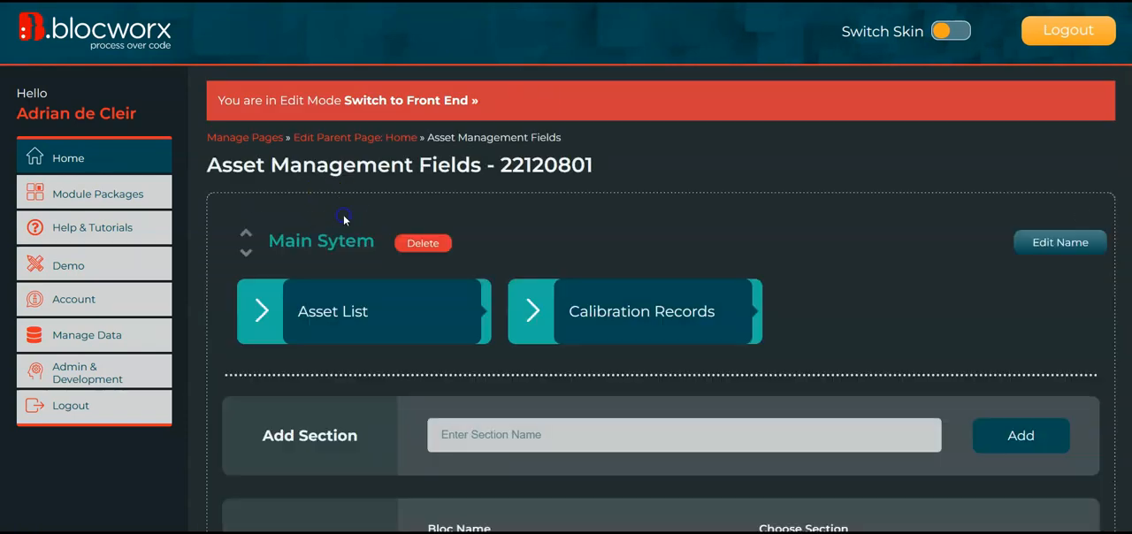
pyautogui.click(341, 335)
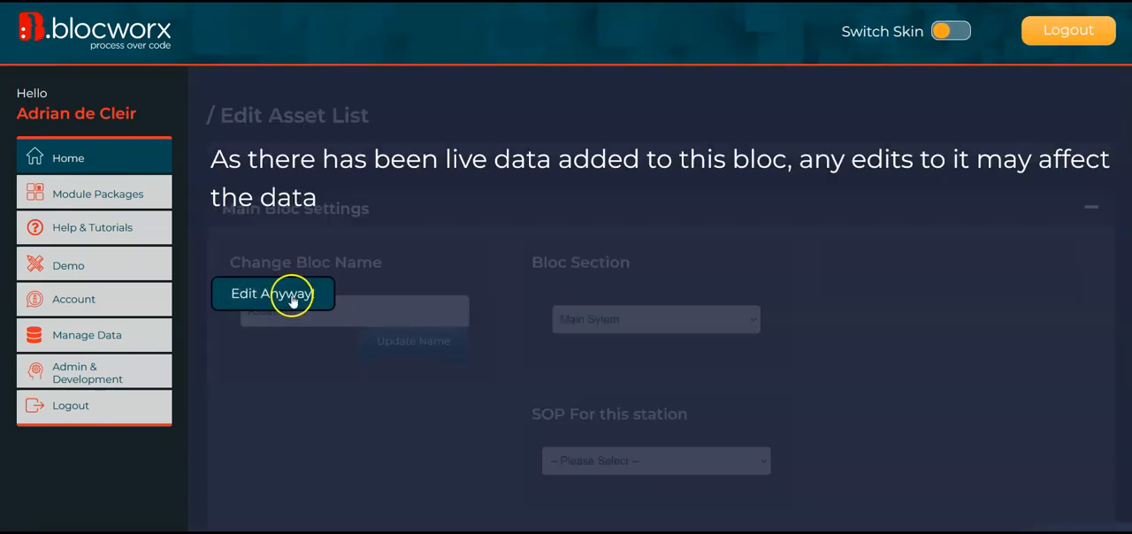
pyautogui.click(292, 297)
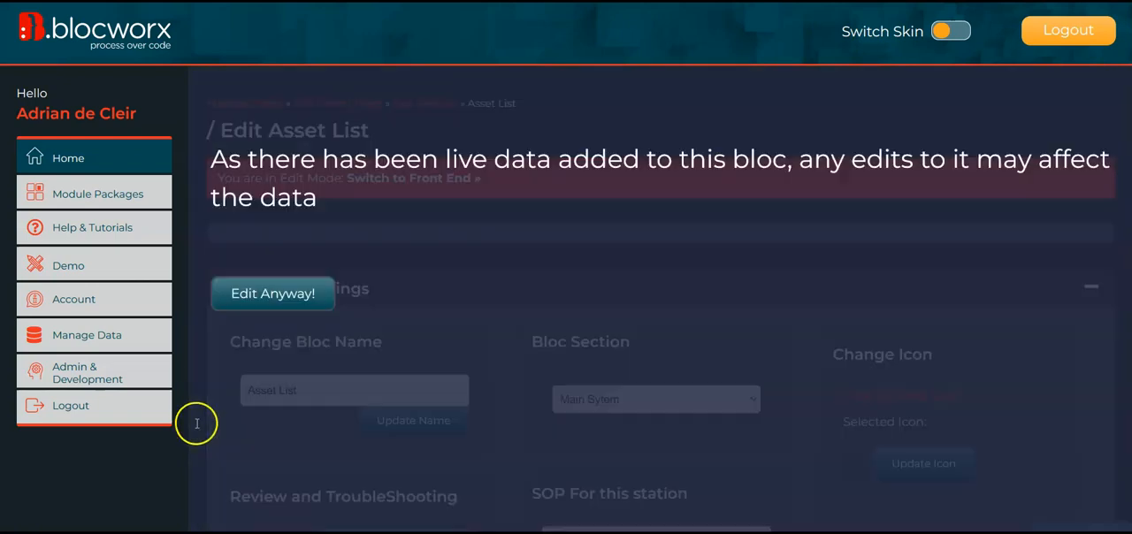
pyautogui.click(289, 307)
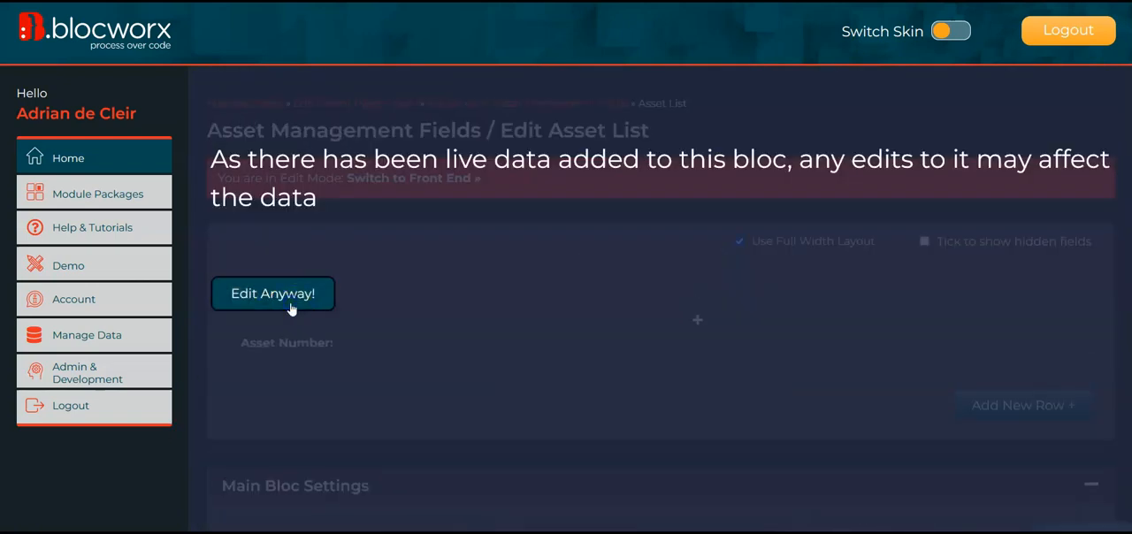
pyautogui.click(290, 306)
# Set up a Link Data Field named Go to Calibration in Asset List, targeting the Calibration Records bloc
pyautogui.scroll(-3, 210, 418)
pyautogui.click(273, 307)
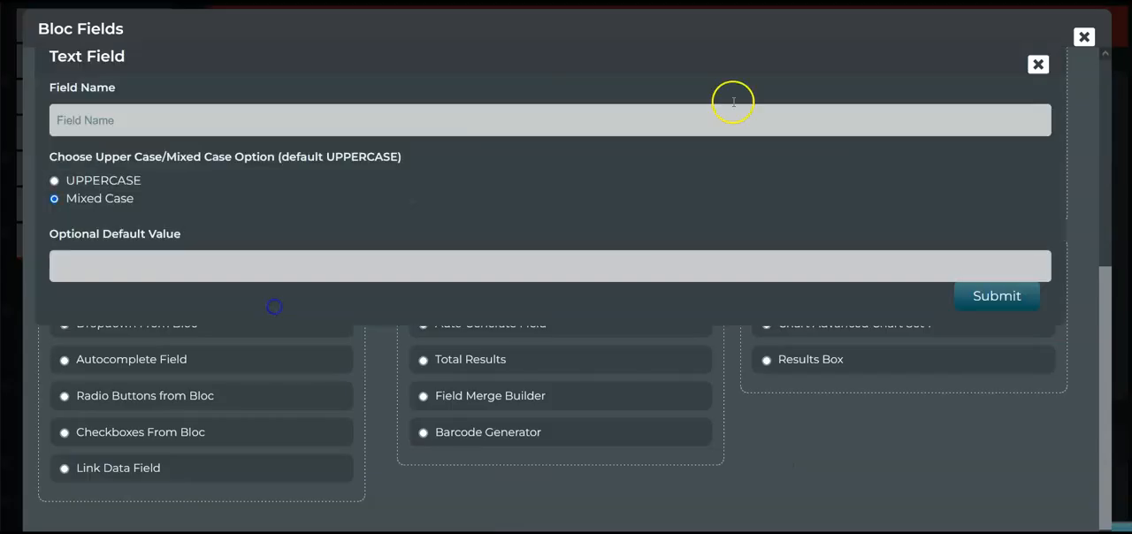
pyautogui.click(1038, 64)
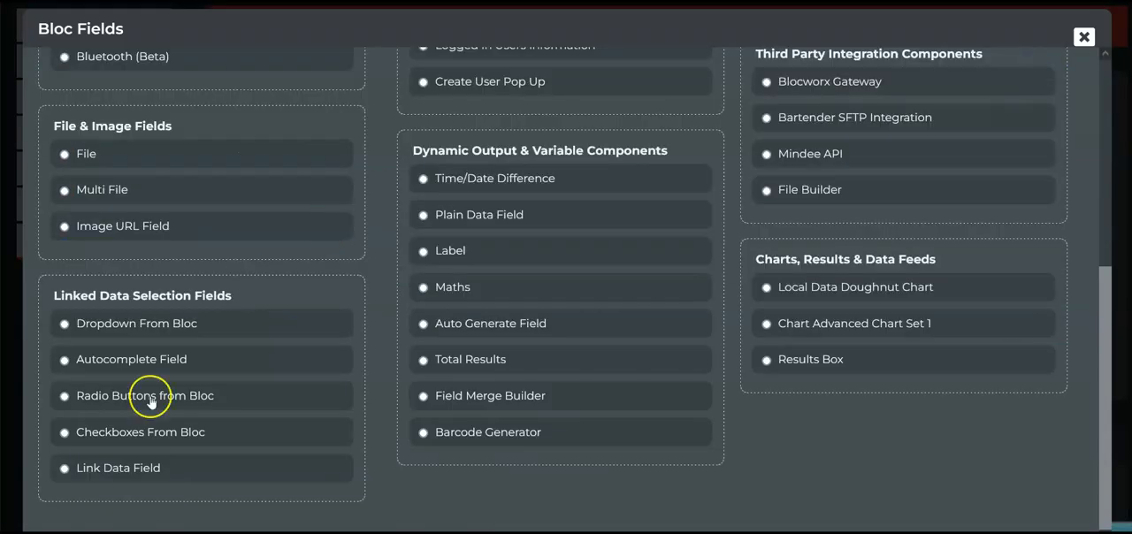
pyautogui.click(149, 468)
pyautogui.click(156, 99)
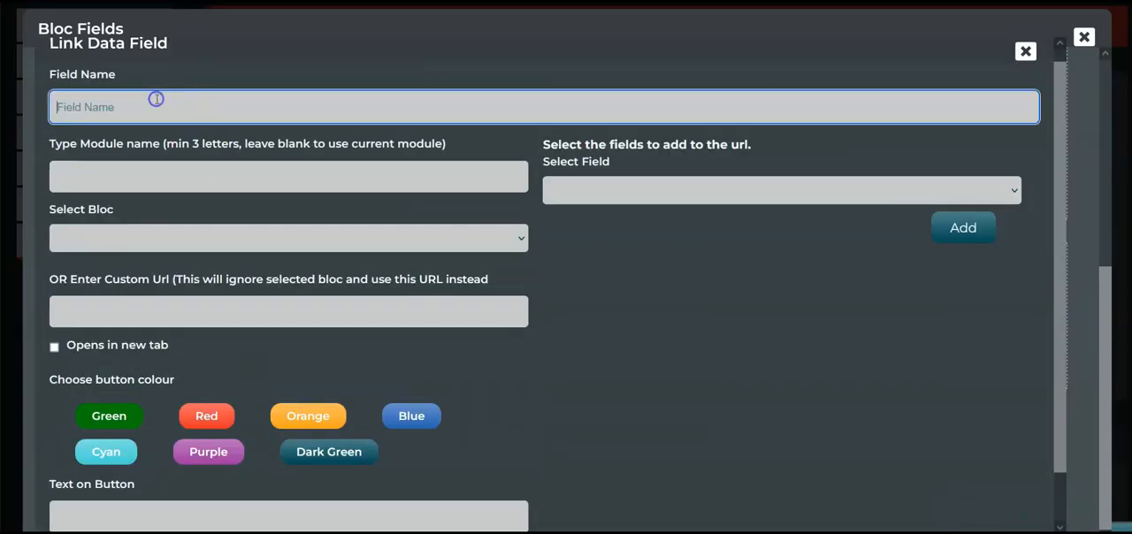
pyautogui.write('Go to Calibration')
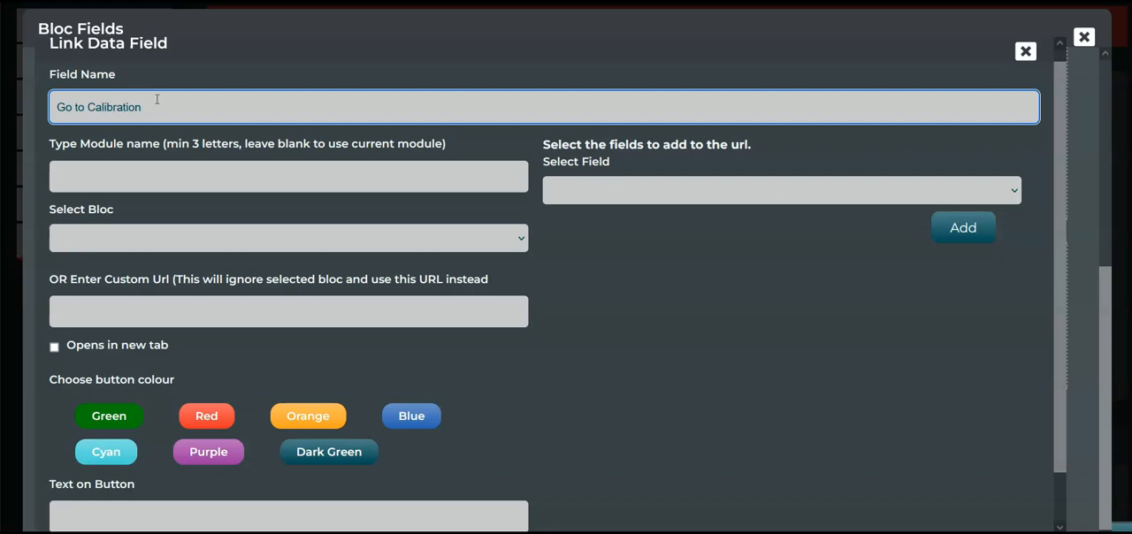
pyautogui.click(114, 239)
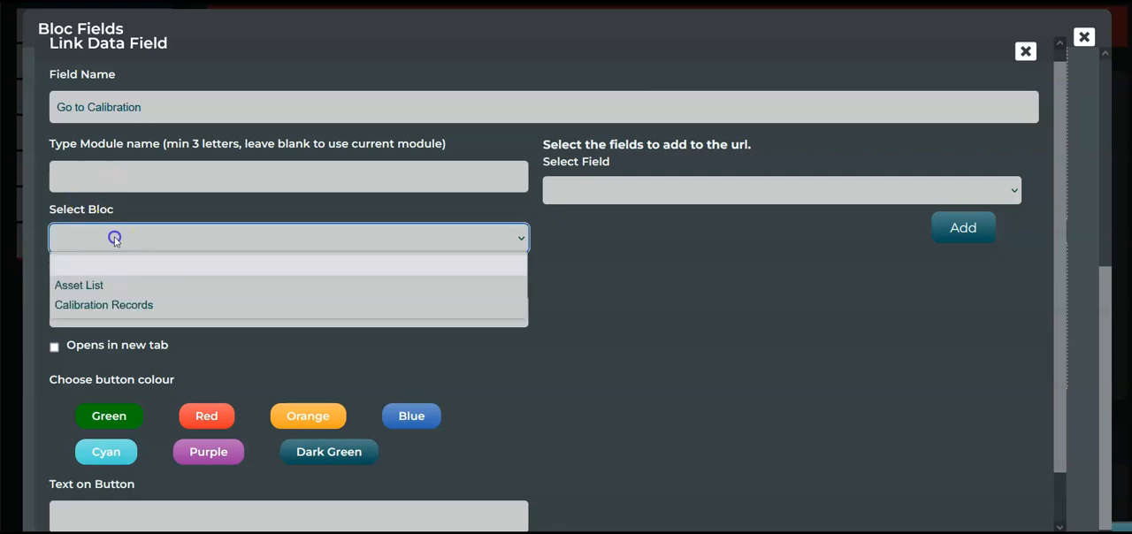
pyautogui.click(124, 306)
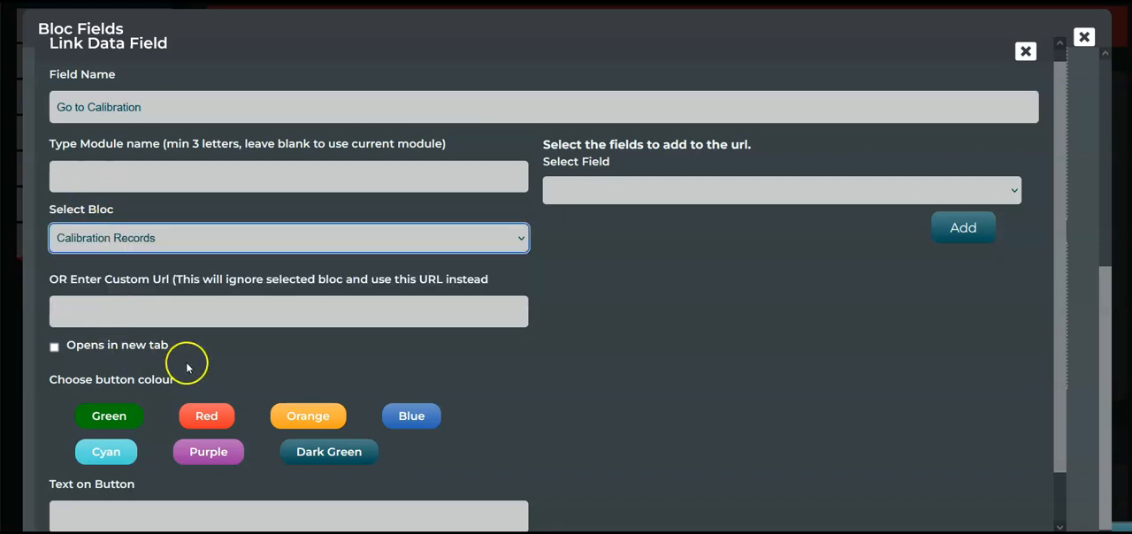
# Give the link field an orange button with the text "Calbration"
pyautogui.scroll(-1, 230, 376)
pyautogui.click(300, 399)
pyautogui.click(82, 506)
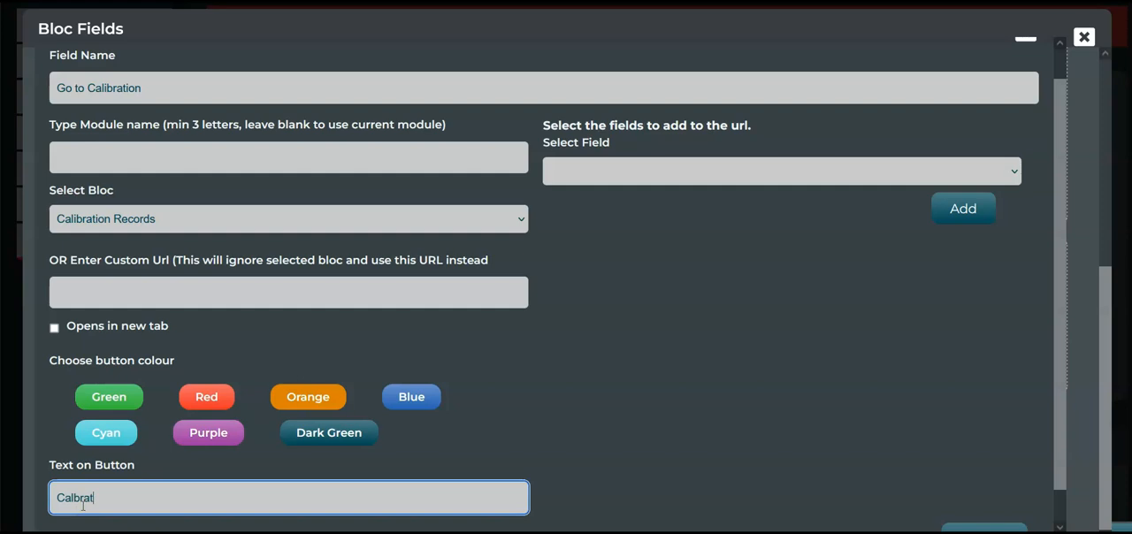
pyautogui.write('Calbration')
# Add the Asset Number field to the link's URL data and submit the Link Data Field
pyautogui.click(700, 177)
pyautogui.click(701, 181)
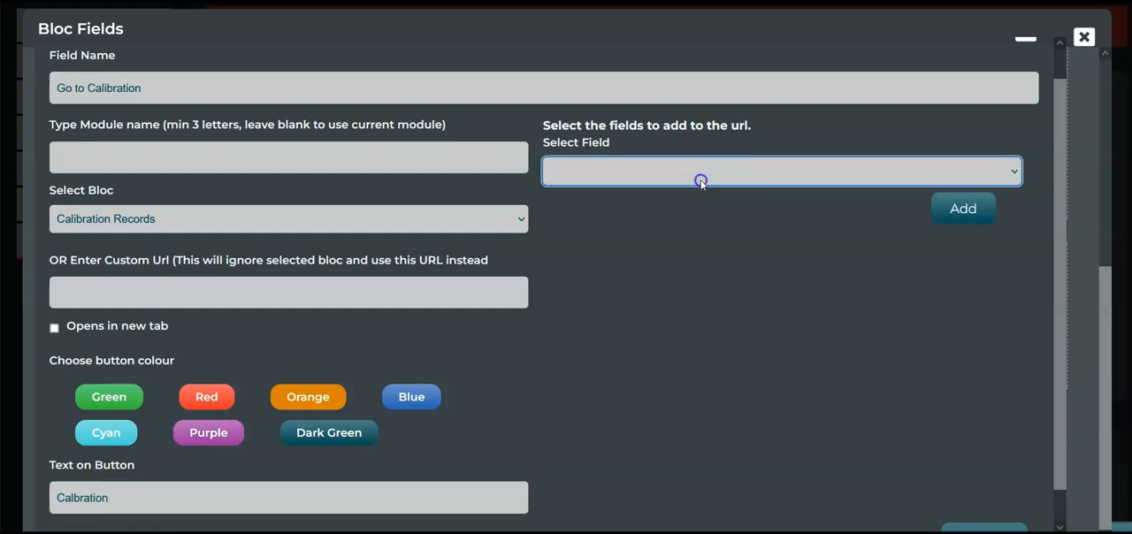
pyautogui.click(619, 177)
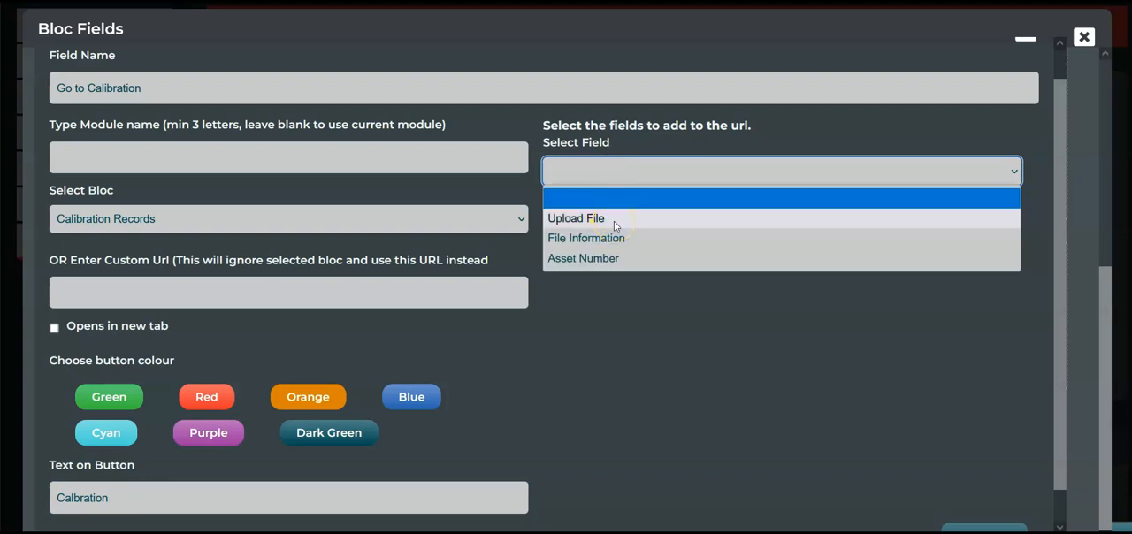
pyautogui.click(619, 266)
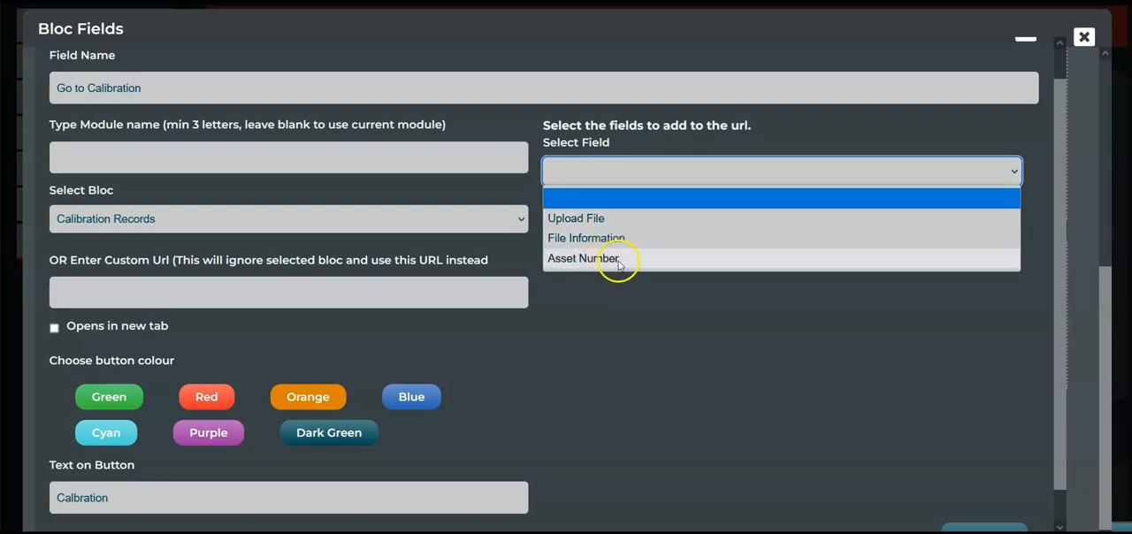
pyautogui.click(945, 210)
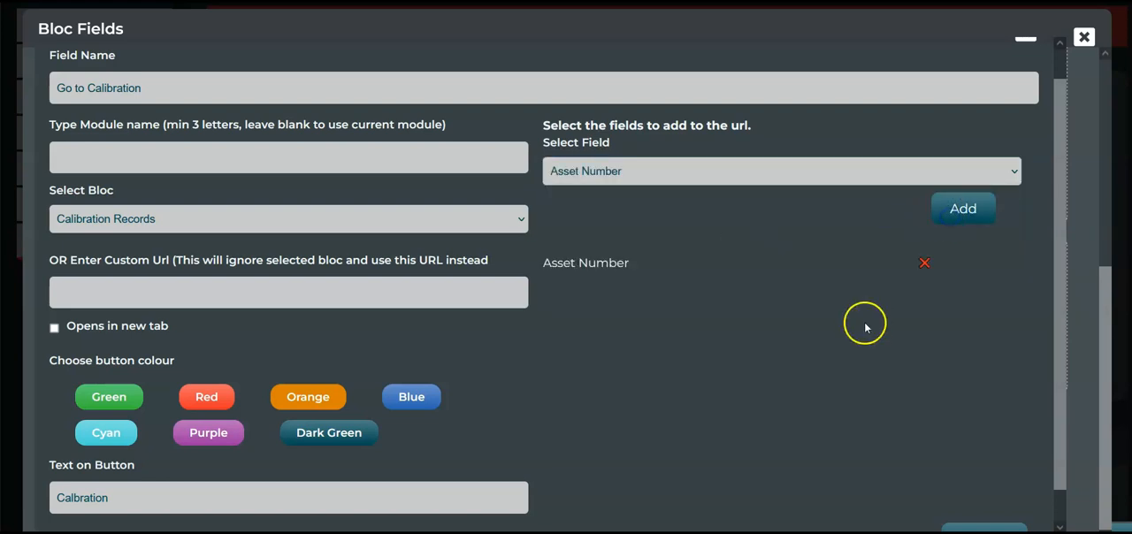
pyautogui.scroll(-1, 902, 407)
pyautogui.click(993, 510)
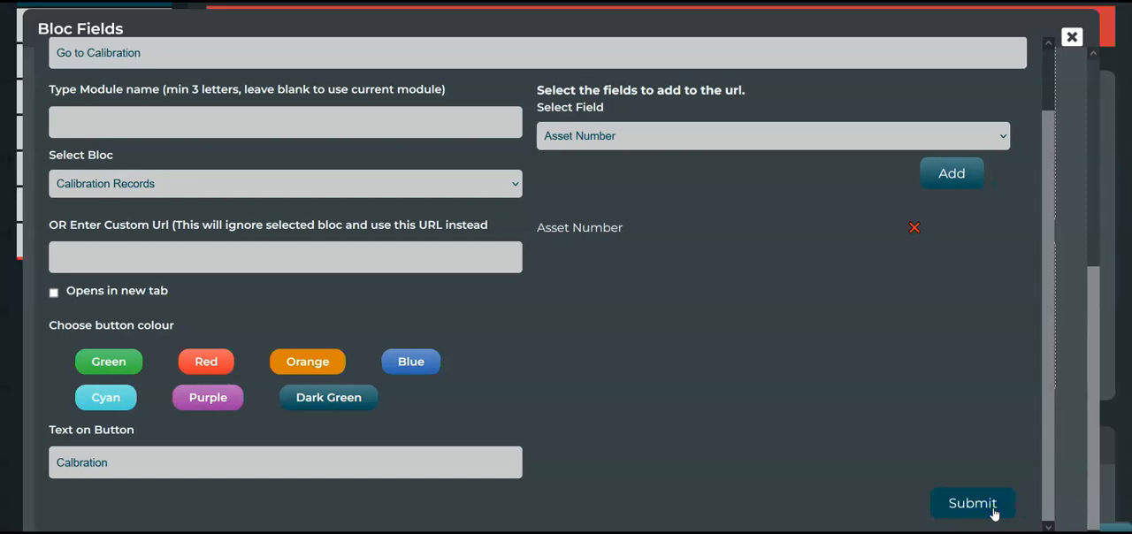
# Switch the Asset List bloc to the front end and follow its Go to Calibration link to Calibration Records
pyautogui.scroll(2, 181, 342)
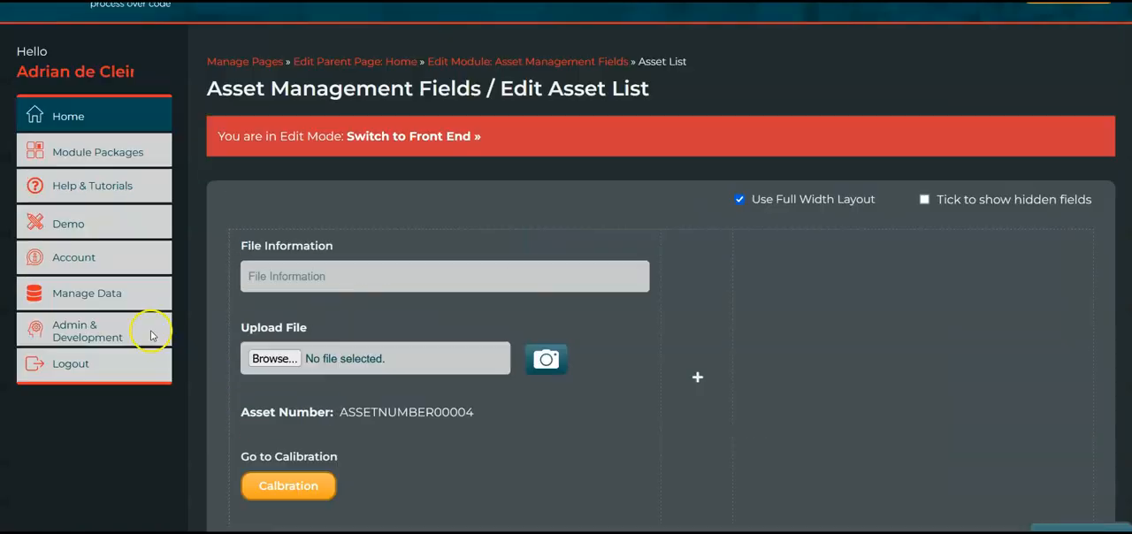
pyautogui.click(412, 135)
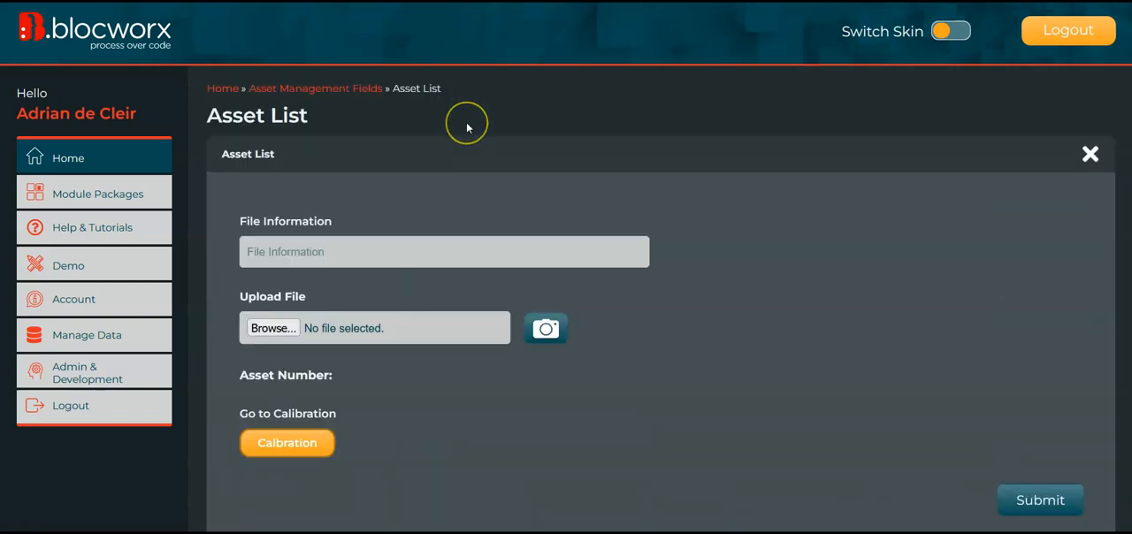
pyautogui.click(451, 379)
pyautogui.doubleClick(451, 379)
pyautogui.click(442, 443)
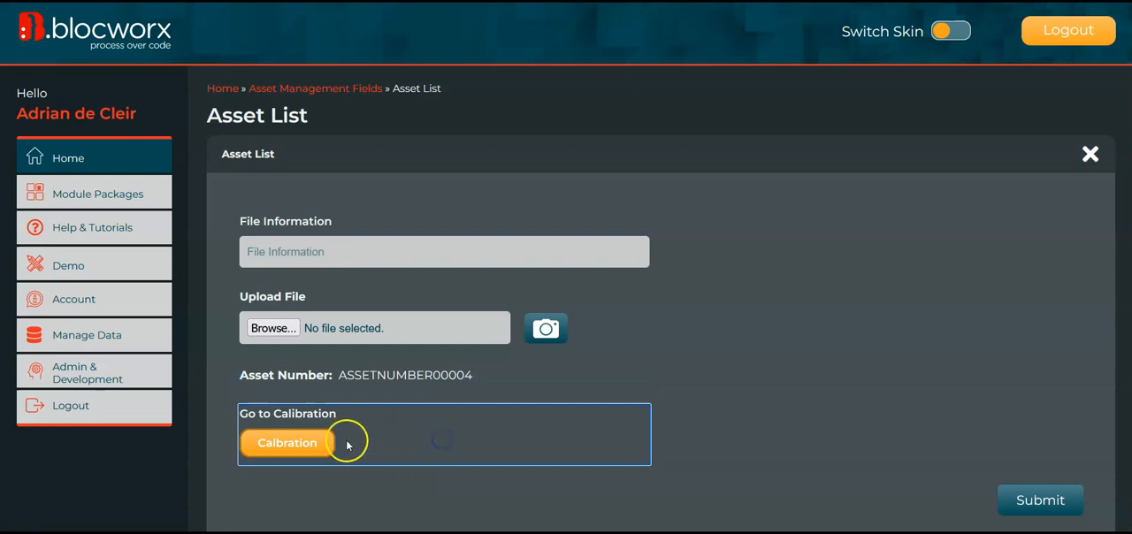
pyautogui.click(317, 413)
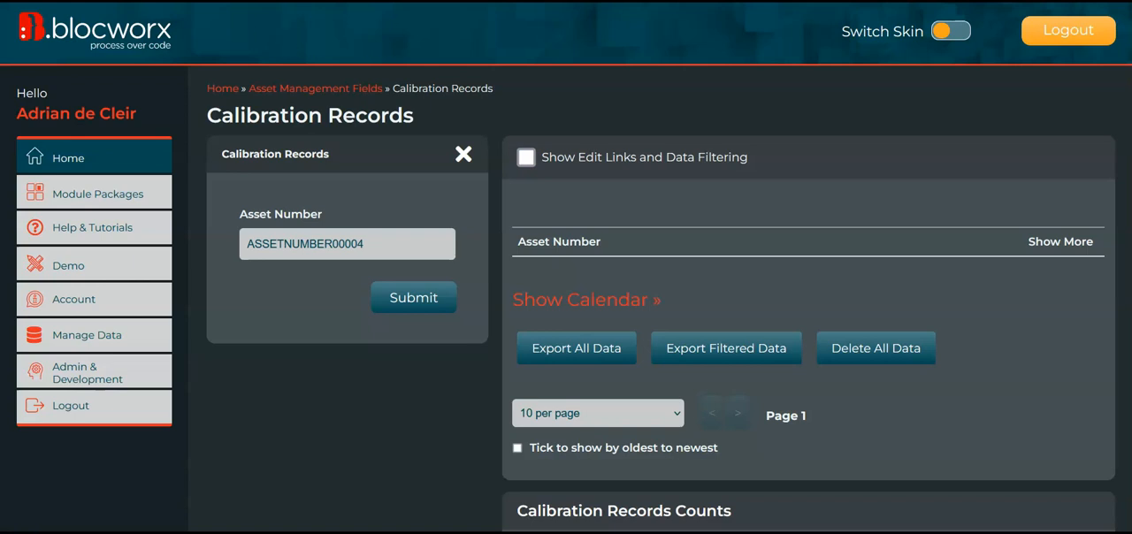
# Submit the prefilled Asset Number as a calibration record and undo that submission
pyautogui.click(293, 245)
pyautogui.click(409, 253)
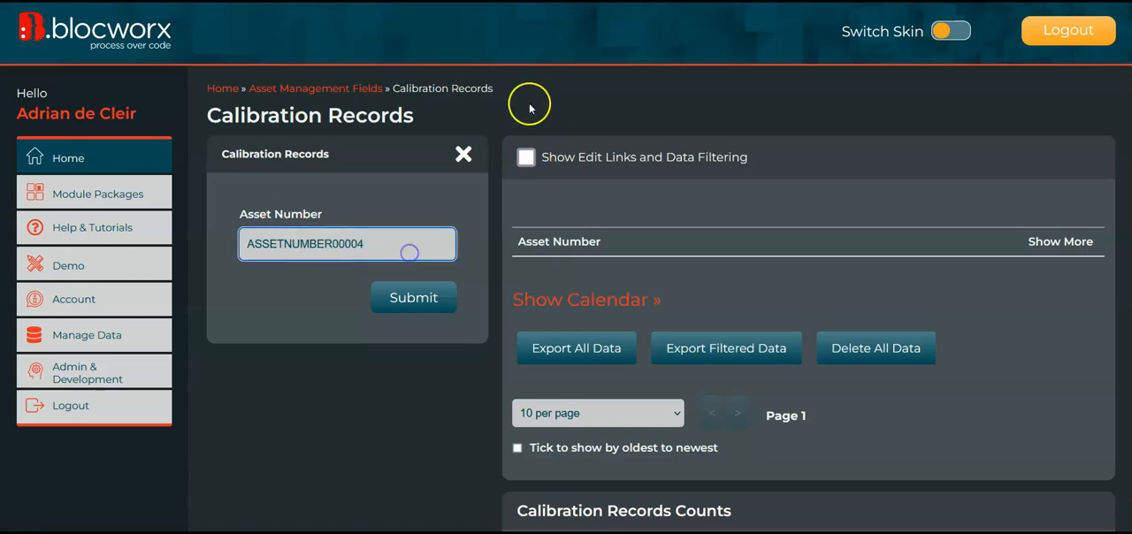
pyautogui.click(409, 300)
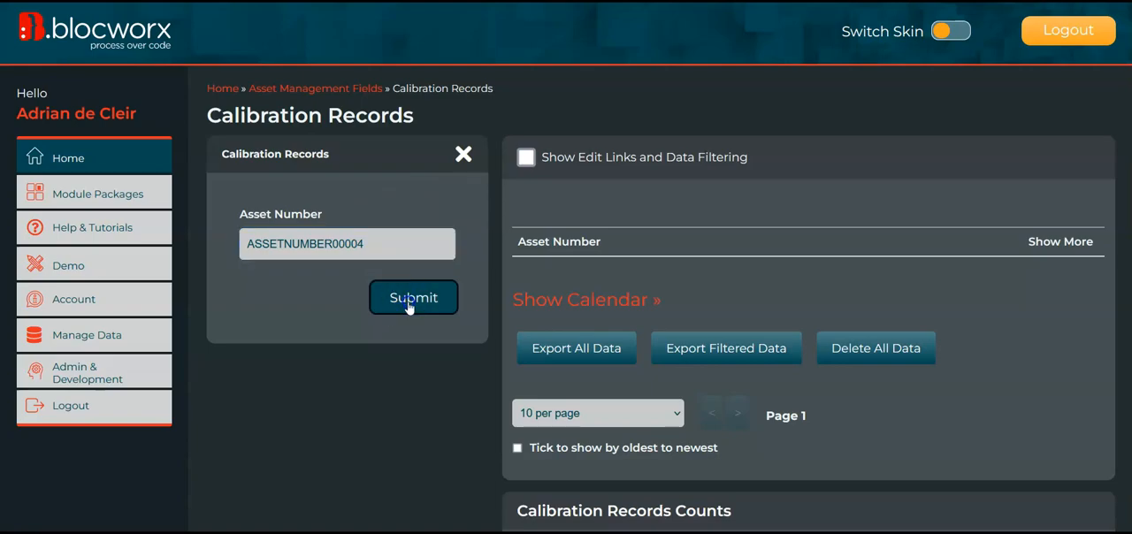
pyautogui.click(404, 241)
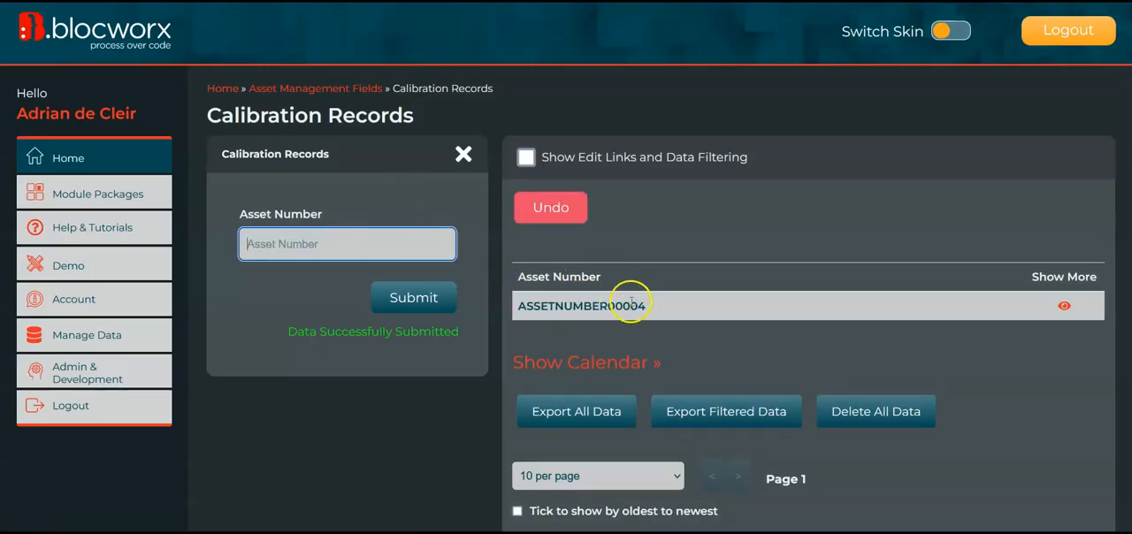
pyautogui.click(536, 205)
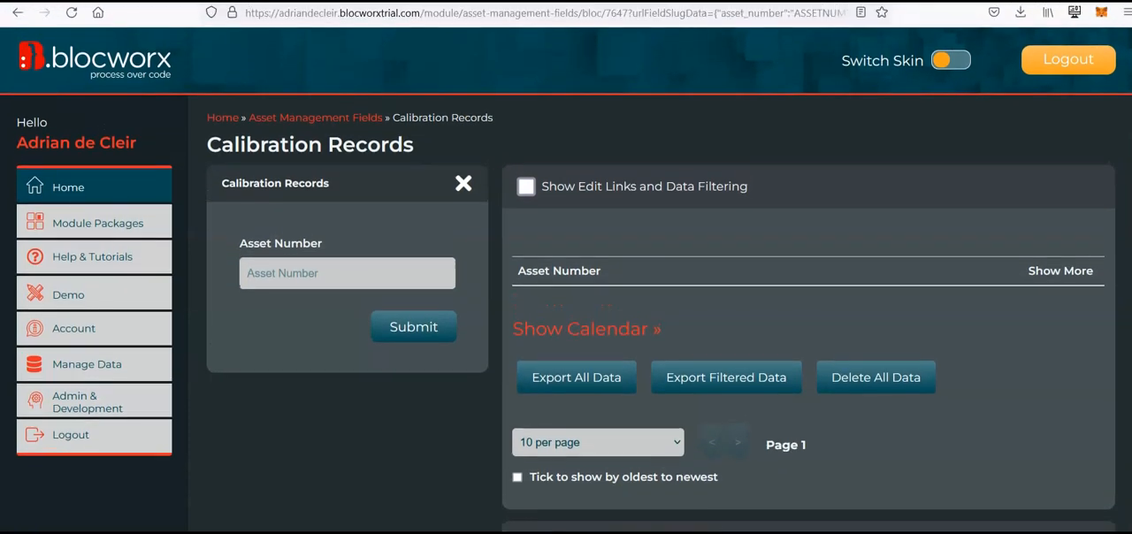
# Examine the asset_number data passed in the Calibration Records page address, and go back one page in the browser history
pyautogui.moveTo(624, 15); pyautogui.dragTo(704, 10)
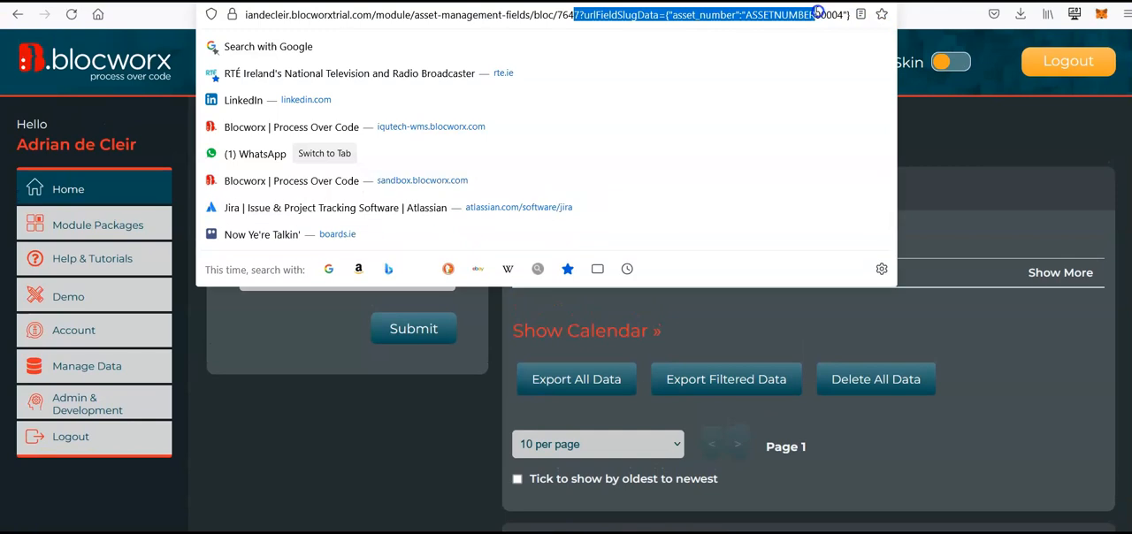
pyautogui.click(942, 140)
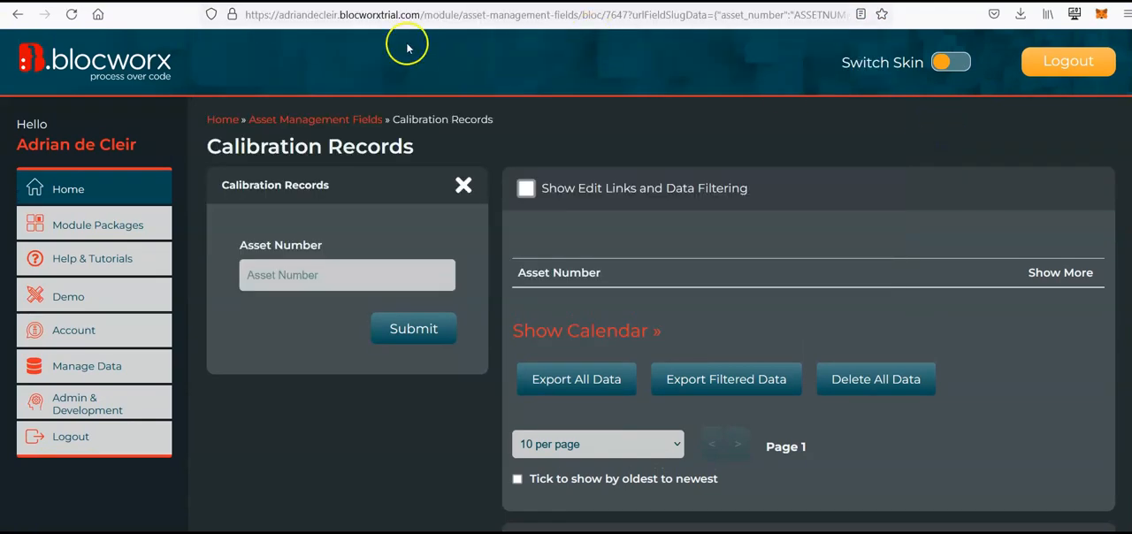
pyautogui.click(18, 15)
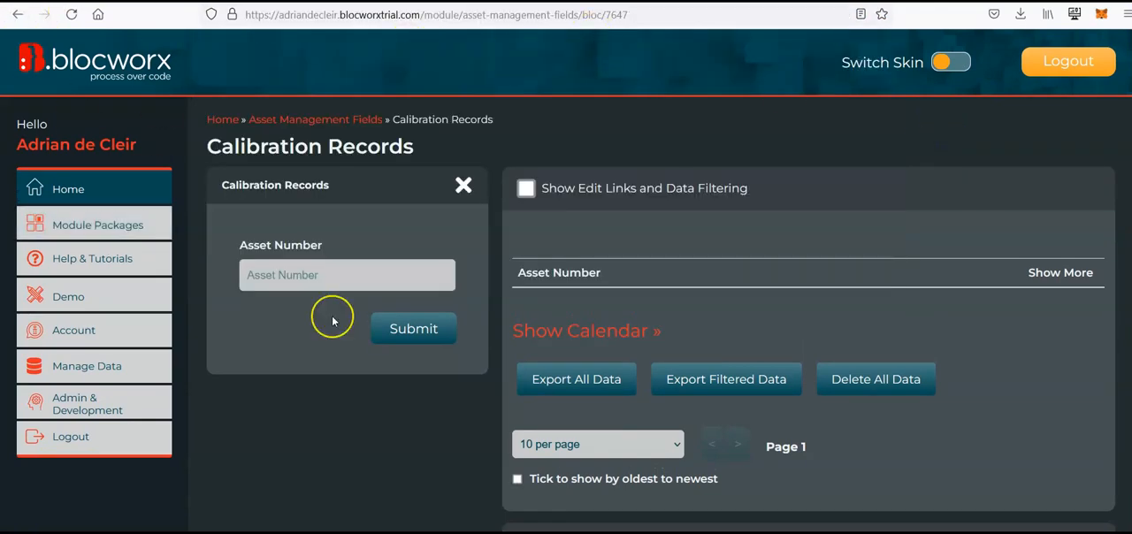
pyautogui.scroll(-5, 493, 412)
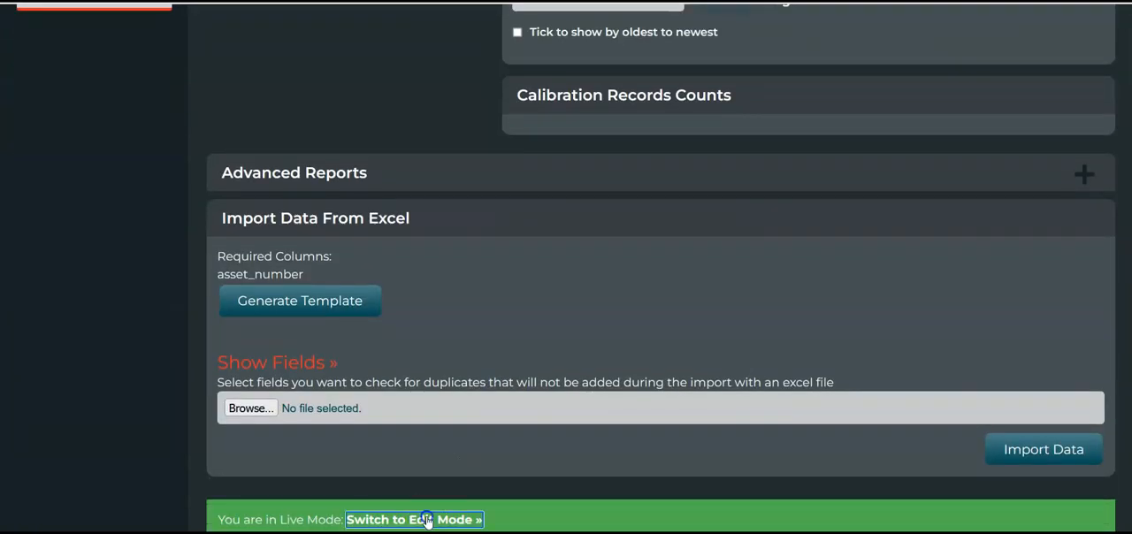
# Open the Calibration Records bloc for editing despite its live data and change the Asset Number field to a Plain Data Field
pyautogui.click(424, 519)
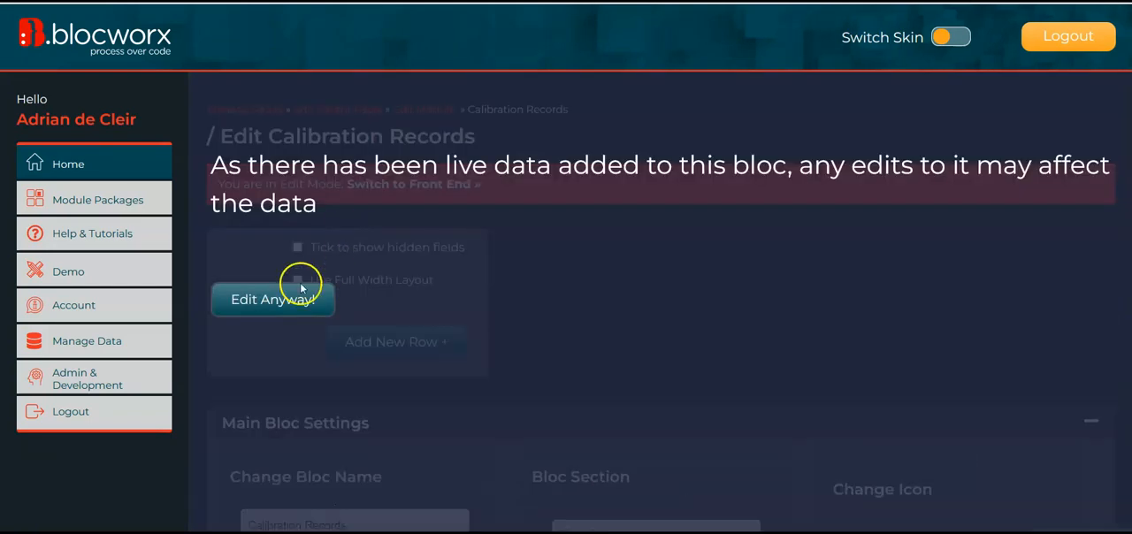
pyautogui.click(320, 303)
pyautogui.scroll(-1, 657, 320)
pyautogui.moveTo(327, 267)
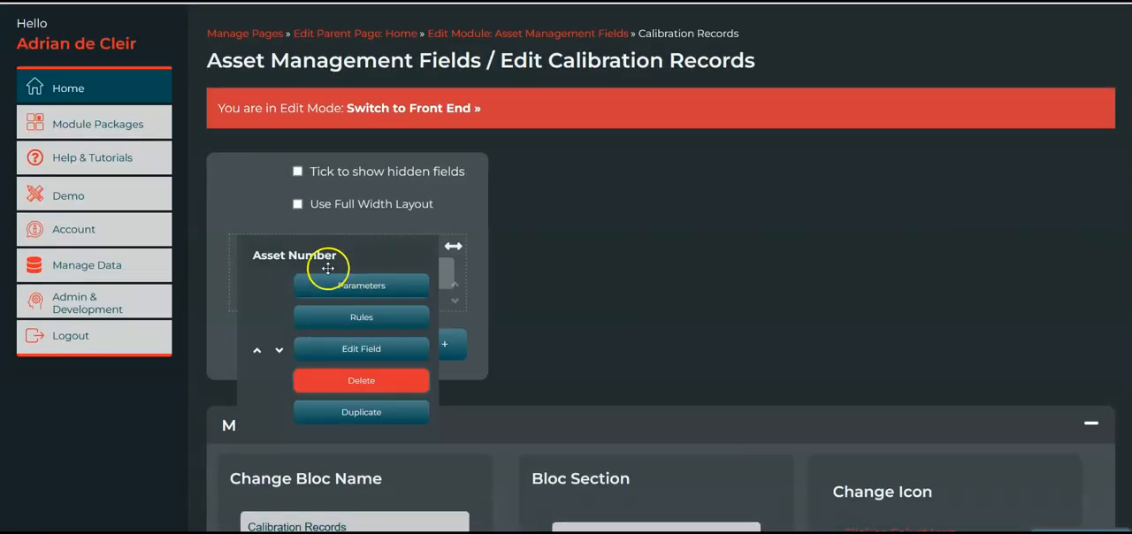
pyautogui.click(356, 350)
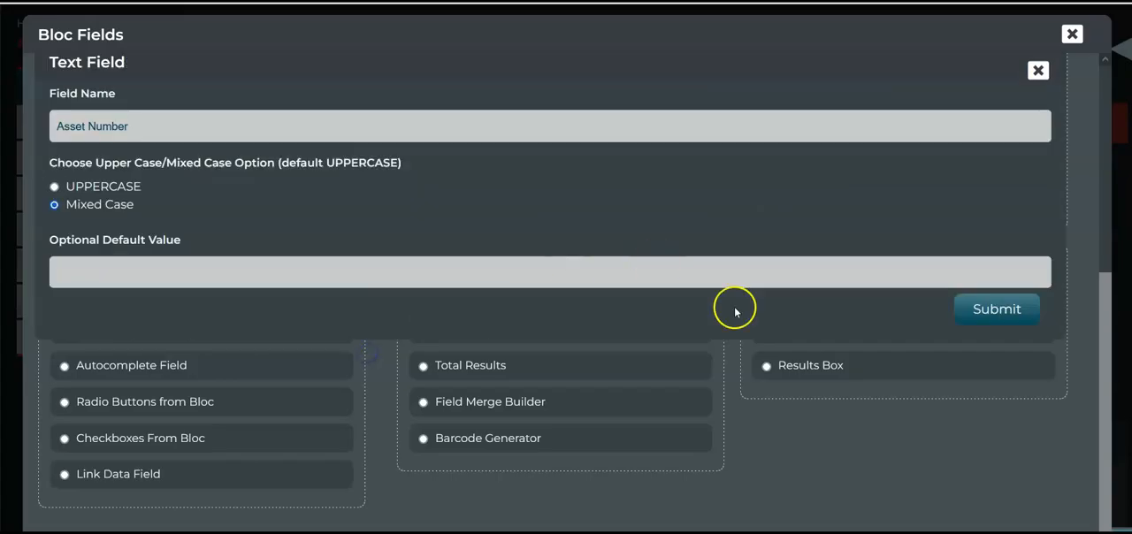
pyautogui.click(1044, 73)
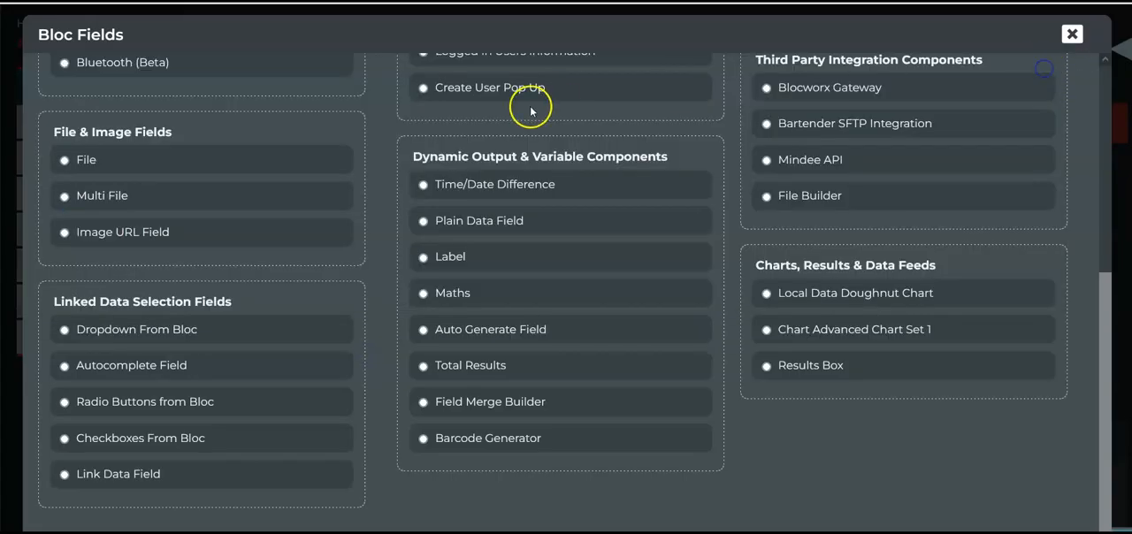
pyautogui.click(481, 223)
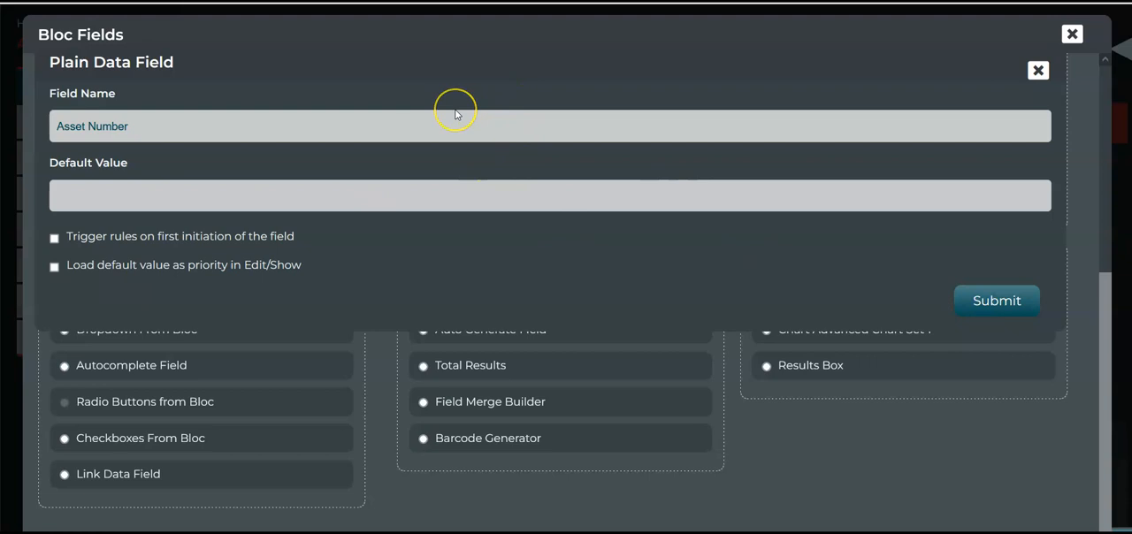
pyautogui.click(994, 301)
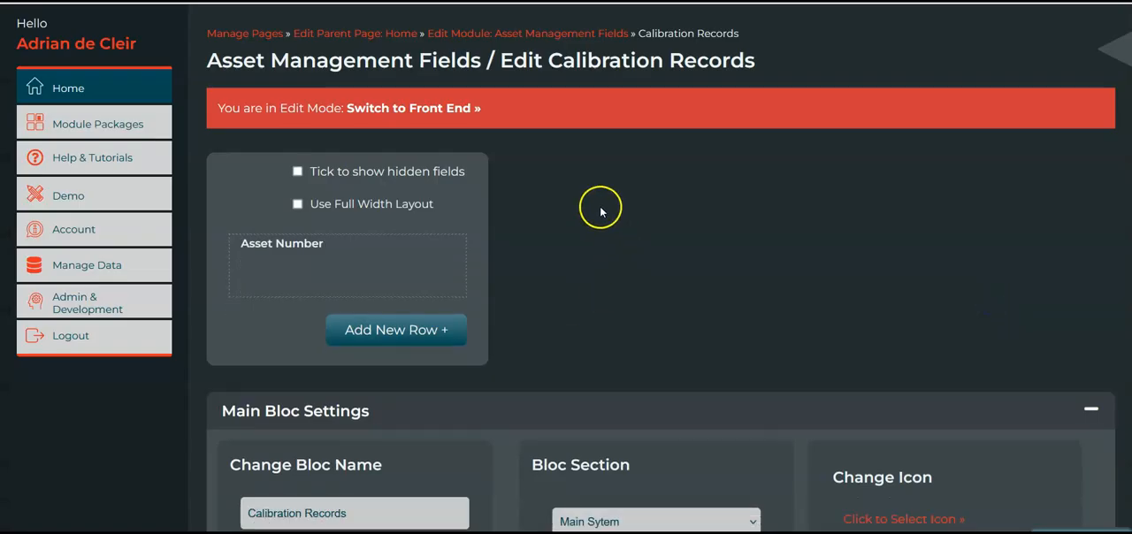
# Return to the Asset Management Fields module and open its Asset List bloc for editing despite the live data
pyautogui.click(522, 33)
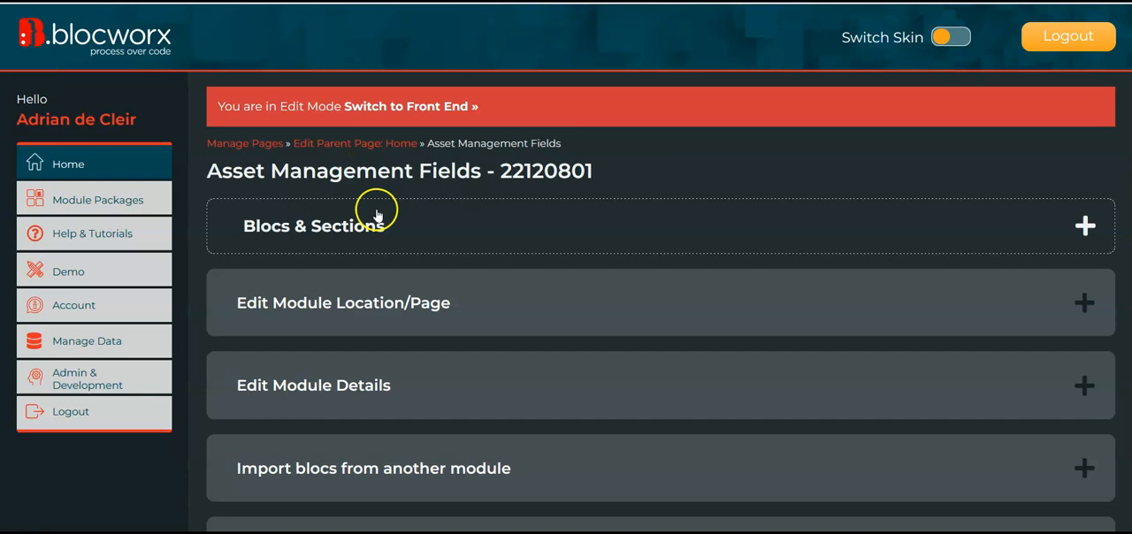
pyautogui.click(392, 224)
pyautogui.click(326, 309)
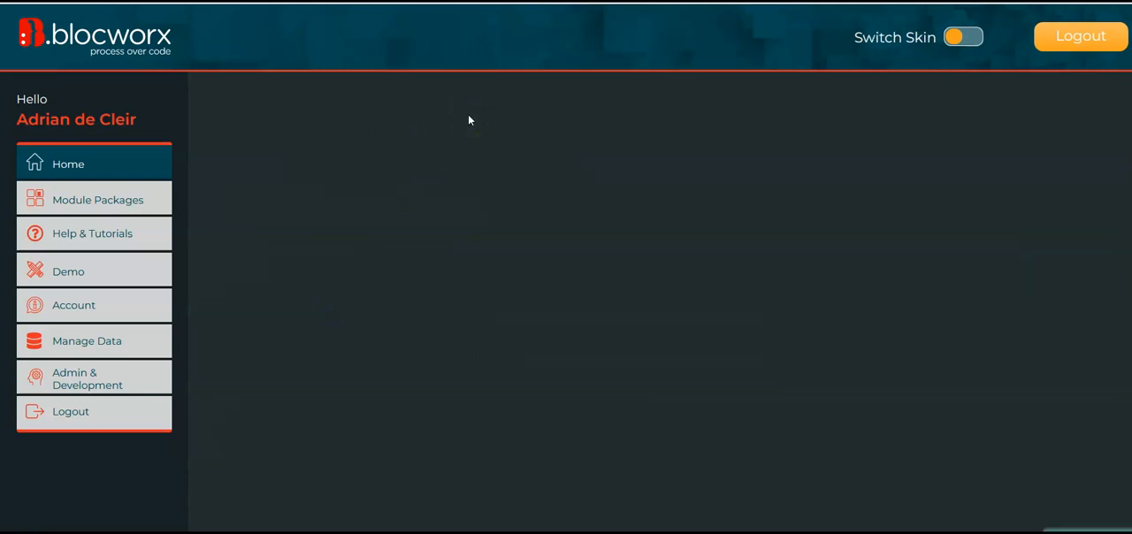
pyautogui.click(291, 302)
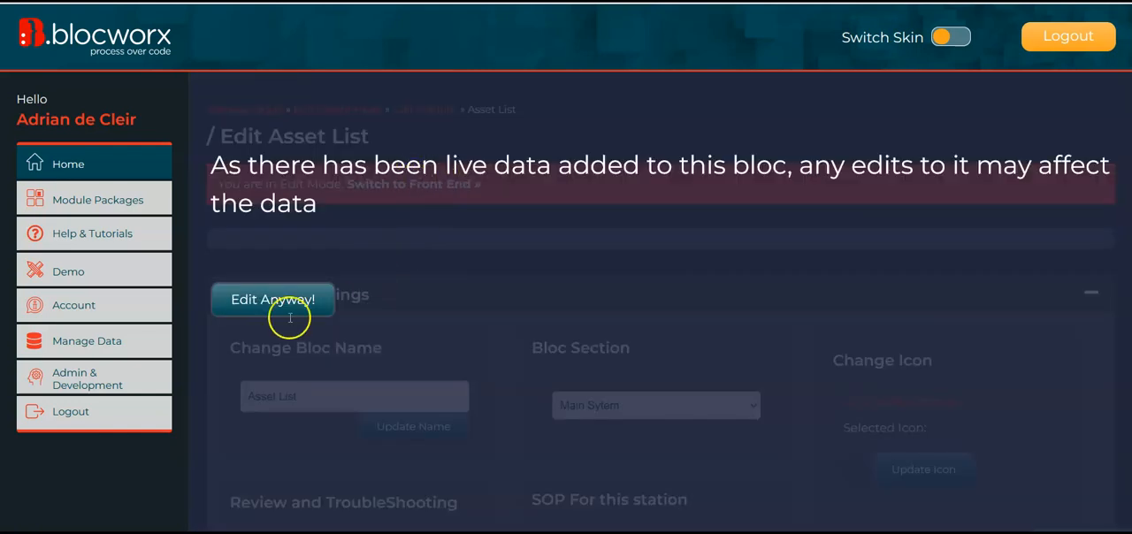
pyautogui.click(286, 308)
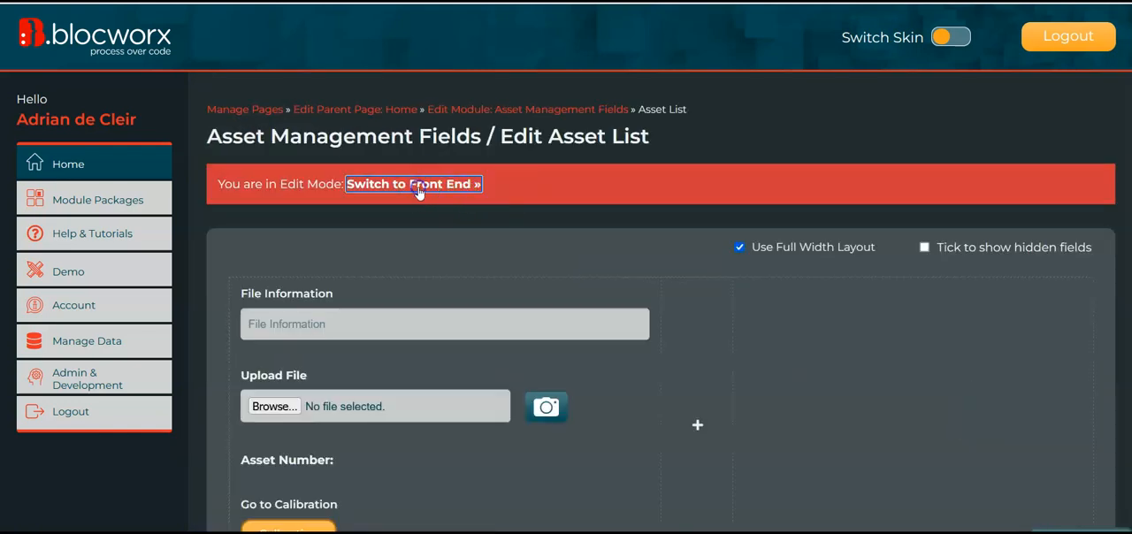
# Switch Asset List to the front end, follow its Go to Calibration link, and check the Asset Number passed to Calibration Records
pyautogui.click(419, 185)
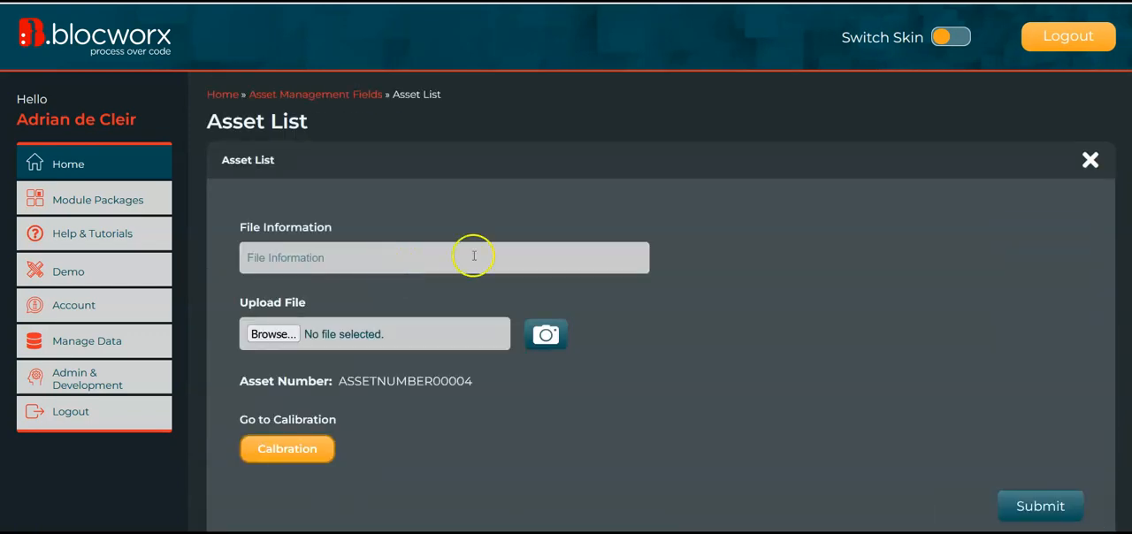
pyautogui.scroll(-2, 419, 203)
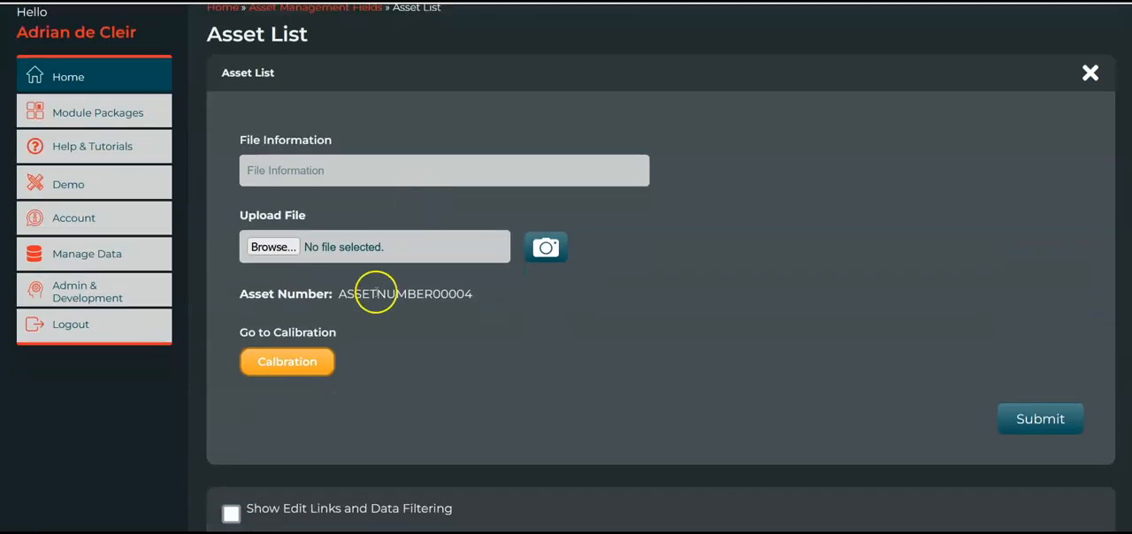
pyautogui.click(276, 363)
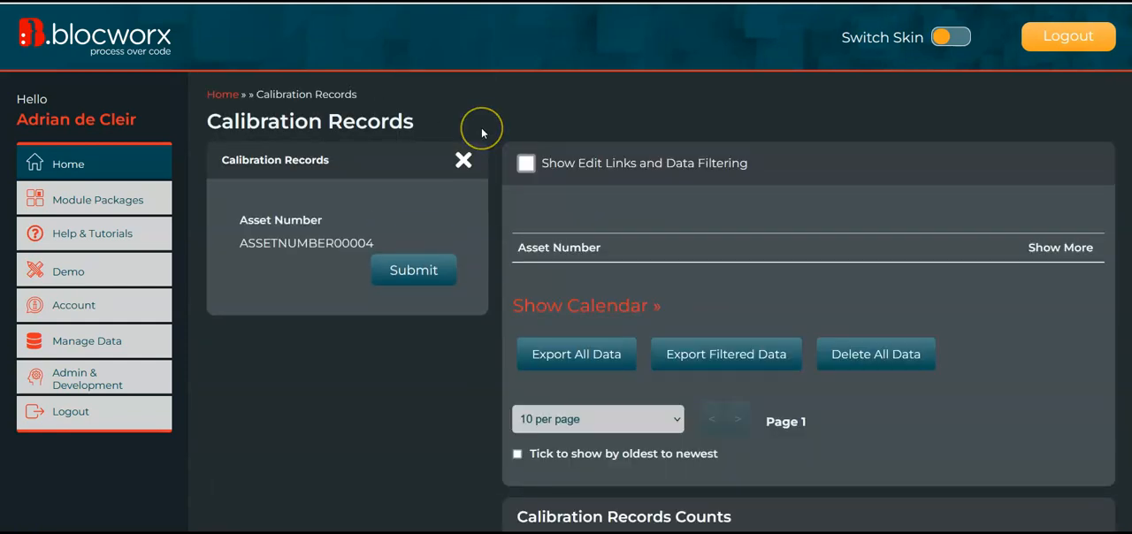
pyautogui.moveTo(253, 220); pyautogui.dragTo(350, 235)
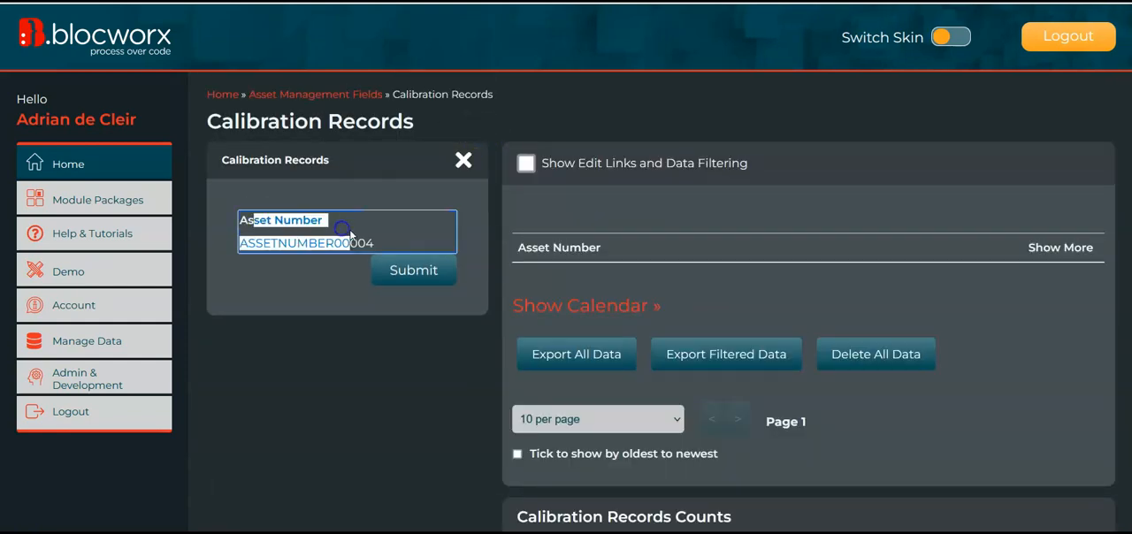
pyautogui.click(350, 232)
pyautogui.click(320, 184)
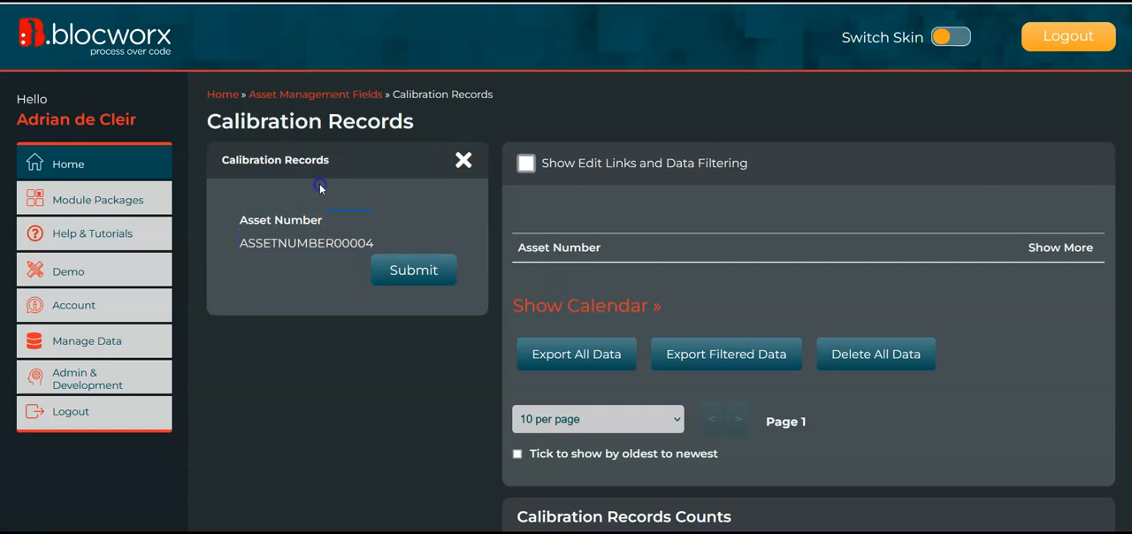